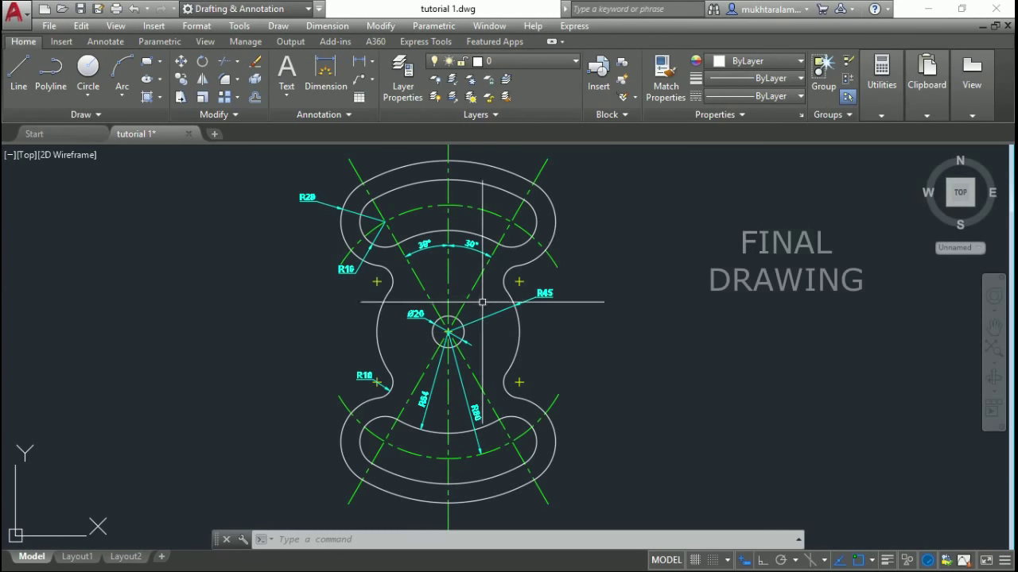
- Zoom and pan around the hourglass plate reference to study its radius and 30° angle dimensions
scroll(448, 240, up, 2)
middle_drag(445, 235, 441, 278)
middle_drag(439, 357, 447, 302)
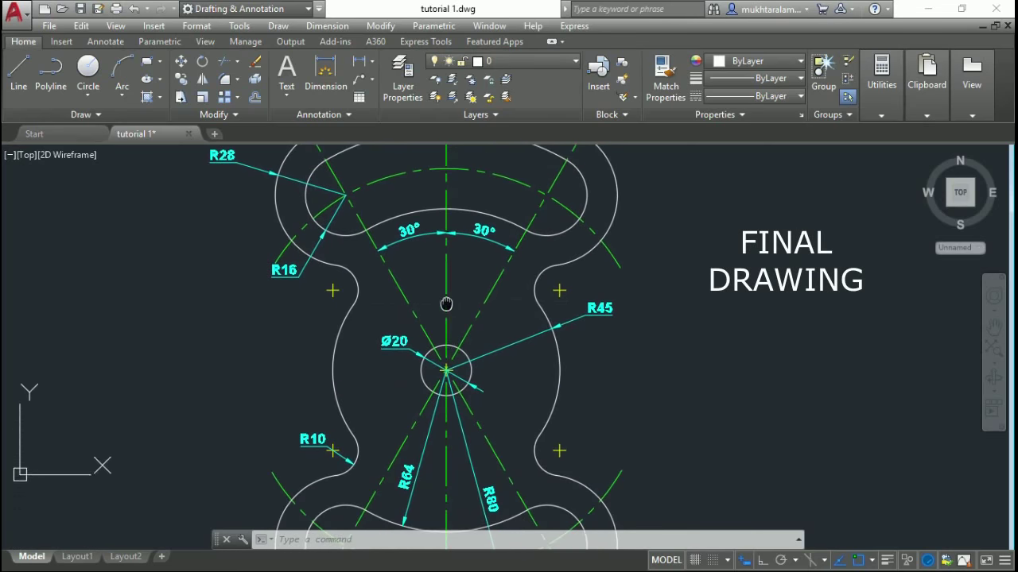
mouse_move(456, 398)
middle_down()
mouse_move(457, 331)
mouse_move(461, 415)
middle_up()
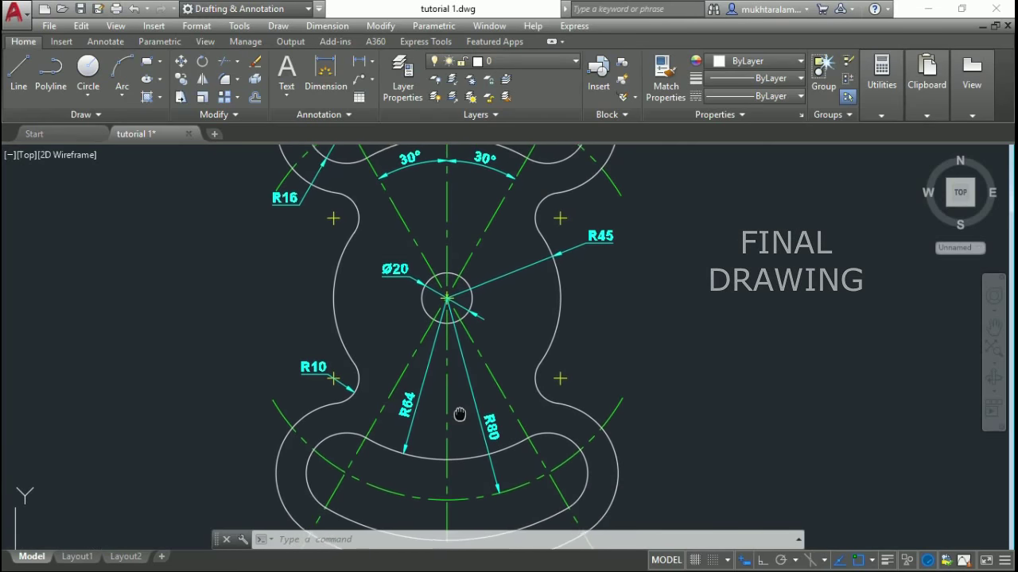
scroll(238, 350, up, 2)
middle_drag(284, 410, 285, 448)
scroll(382, 415, down, 2)
scroll(591, 309, up, 1)
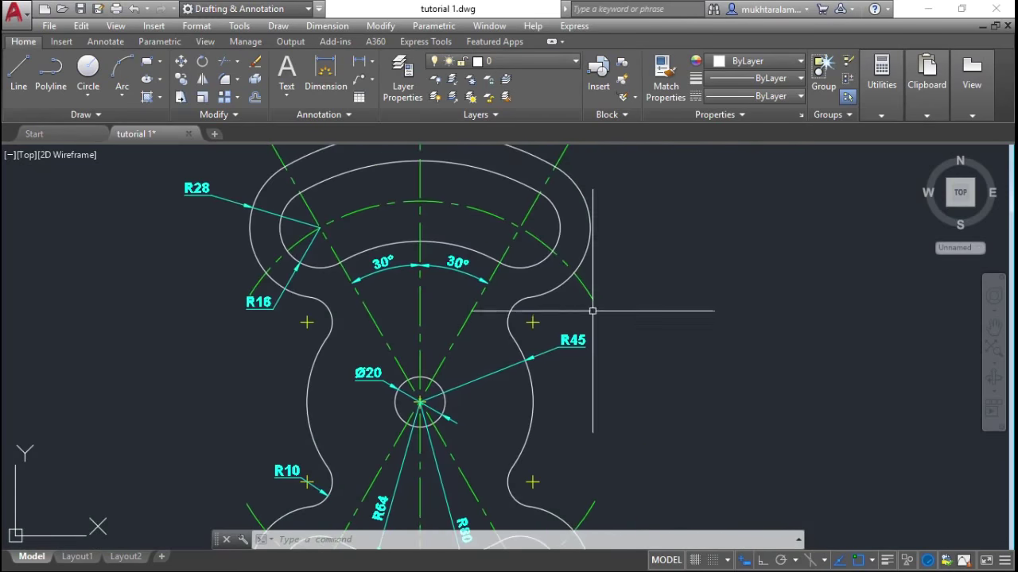
scroll(527, 331, up, 3)
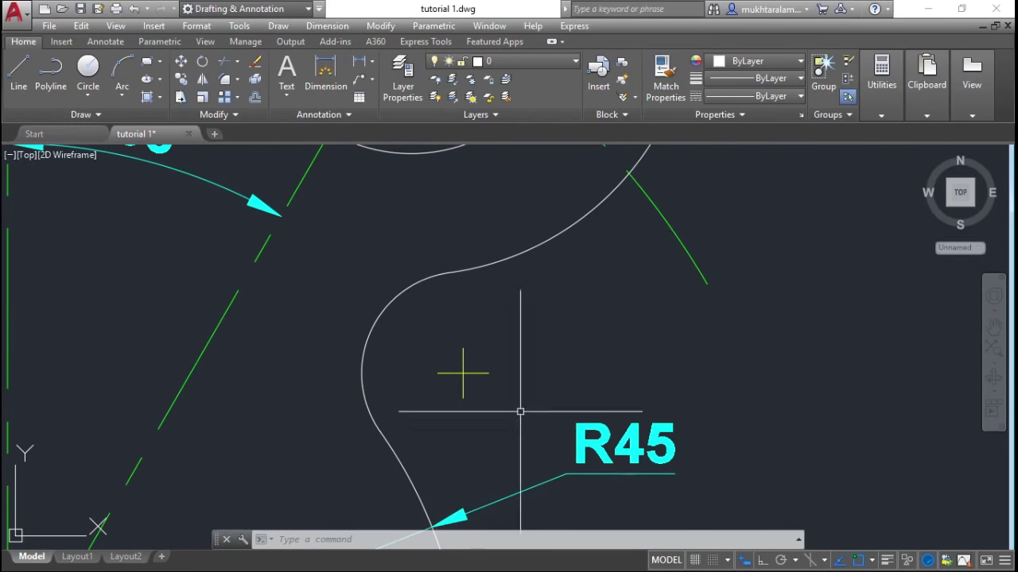
scroll(520, 411, down, 3)
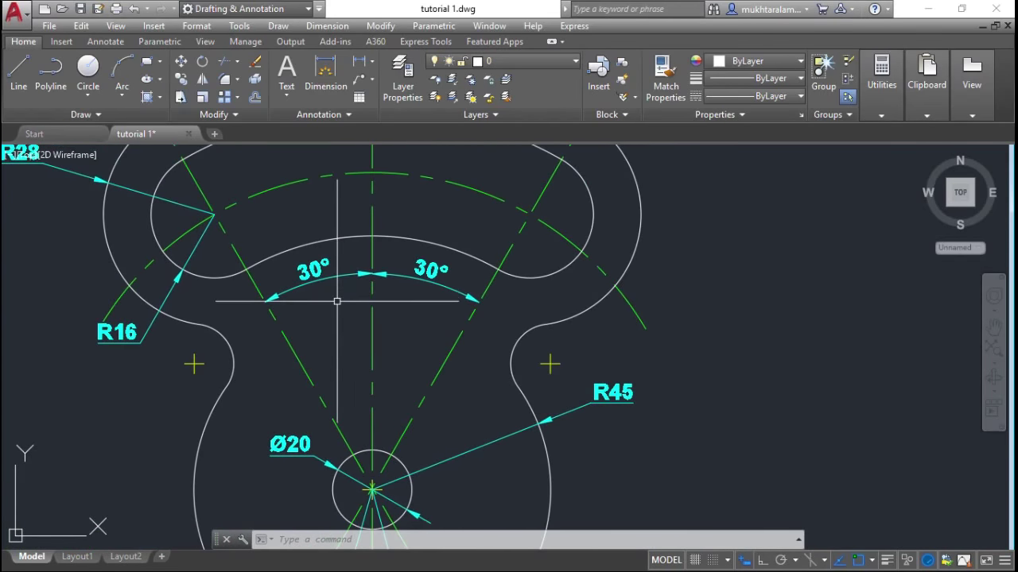
middle_drag(331, 301, 346, 350)
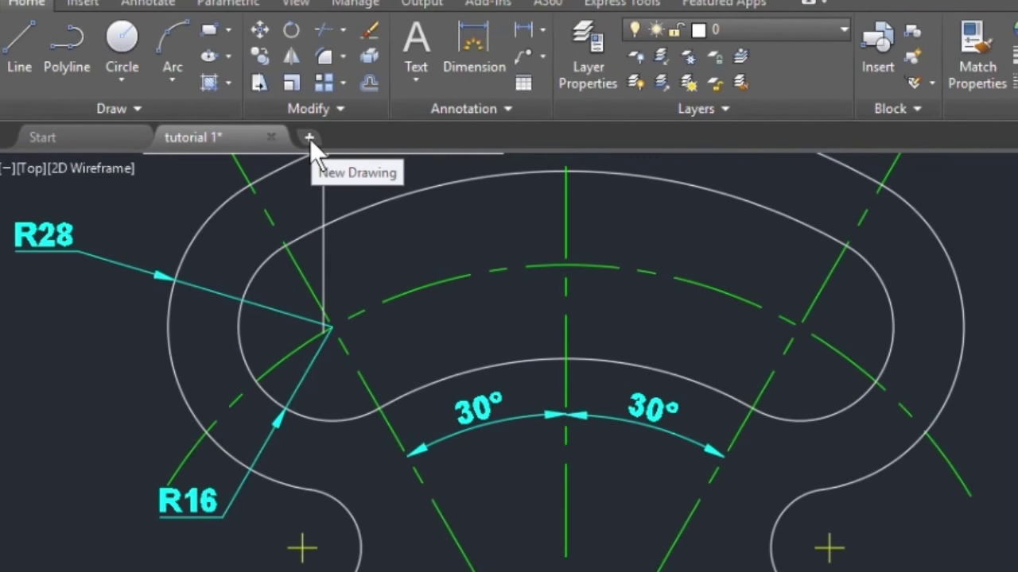
- Start a new drawing and keep its insertion scale units as Millimeters via UN
click(310, 139)
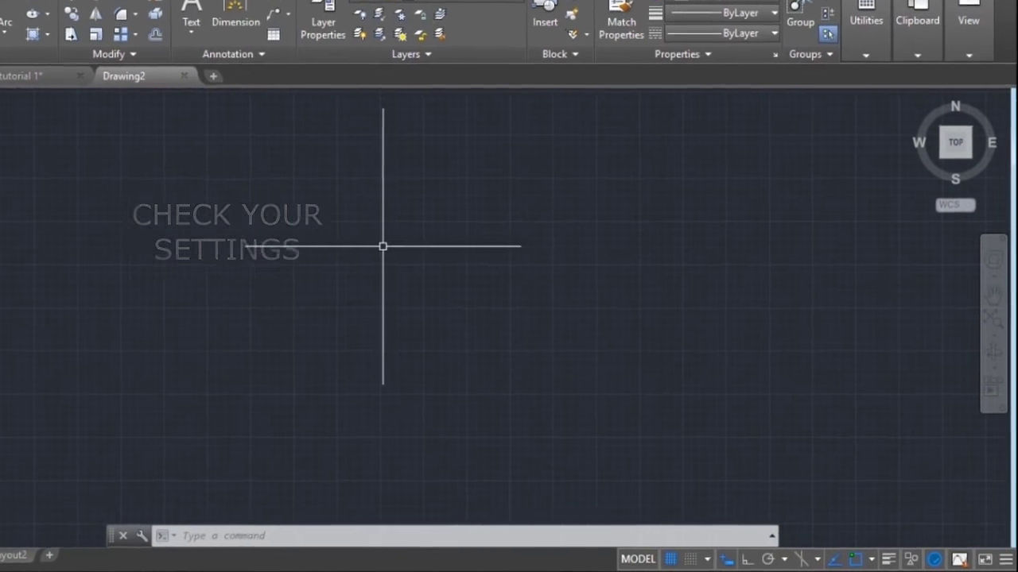
text(un)
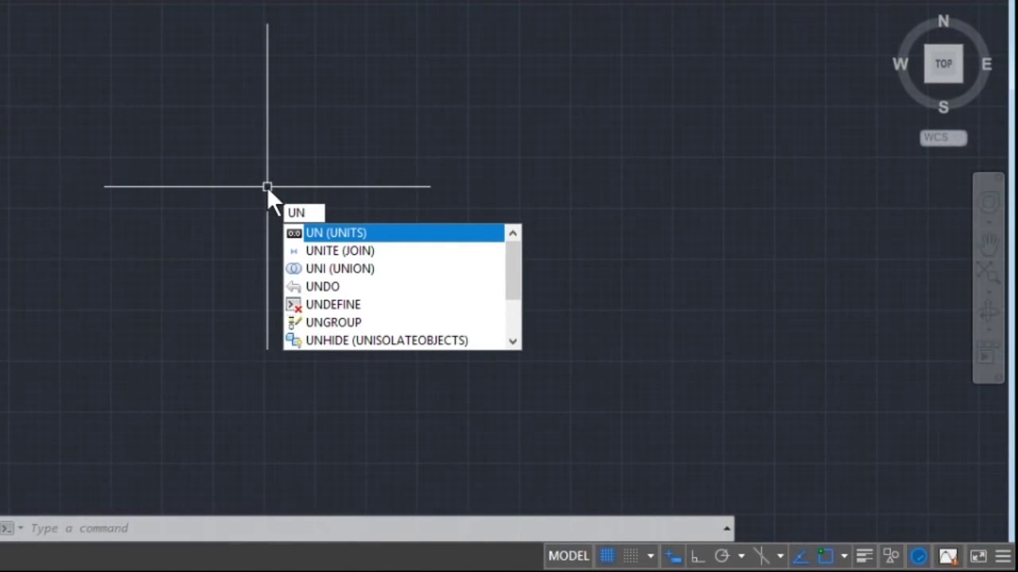
key(Return)
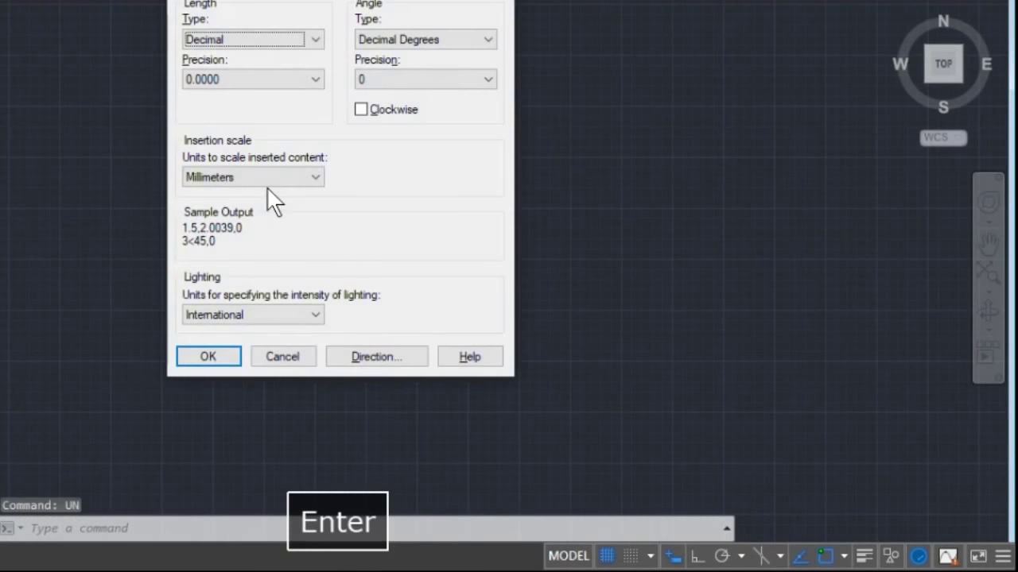
click(195, 177)
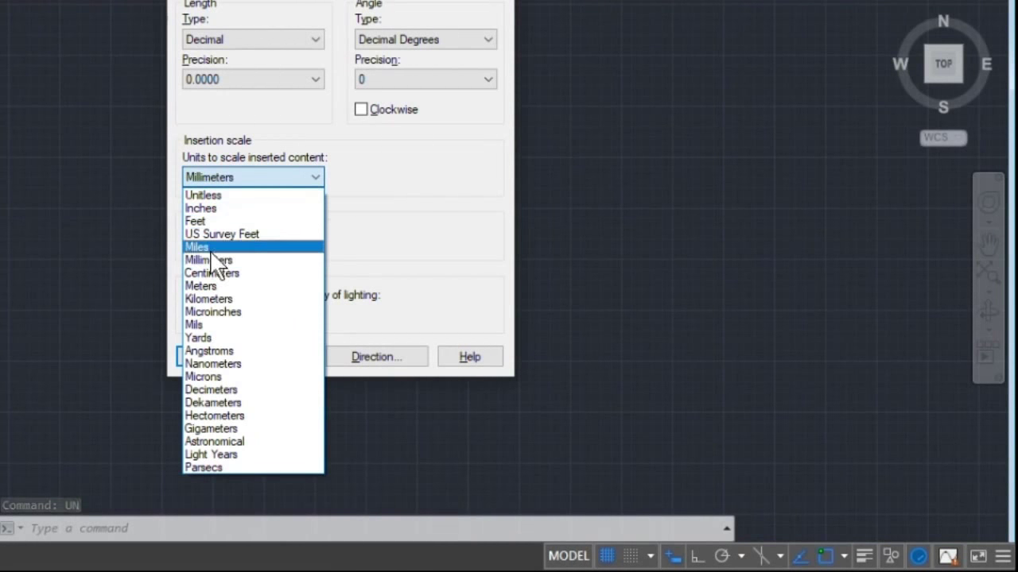
click(213, 268)
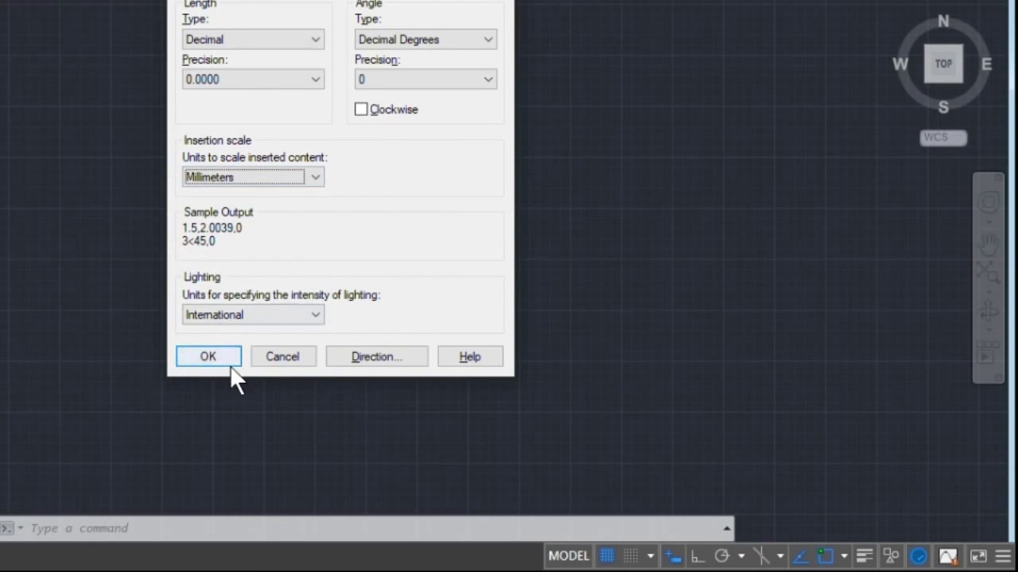
click(209, 358)
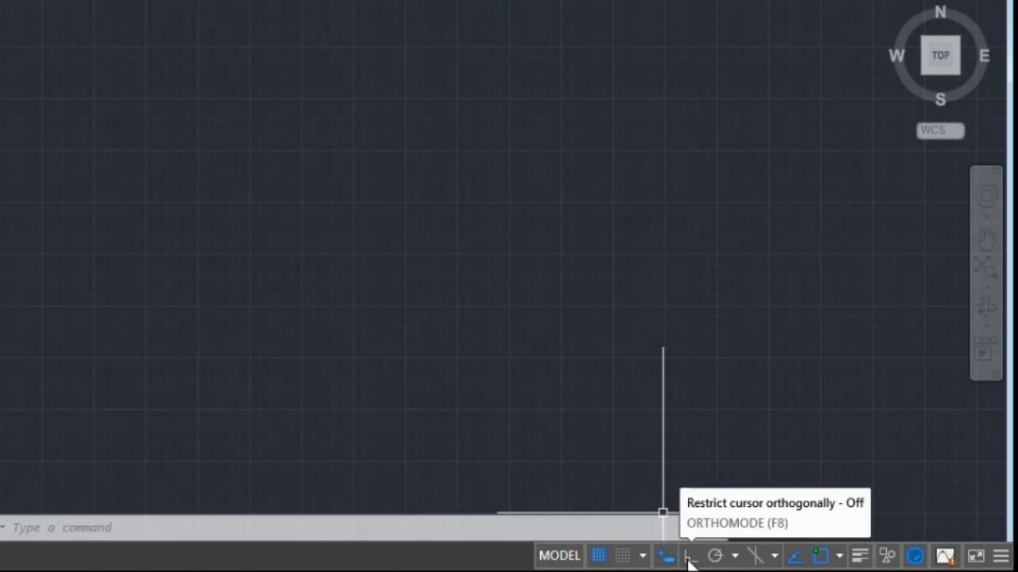
- Turn Ortho mode on and switch the grid off in Drawing2
click(689, 559)
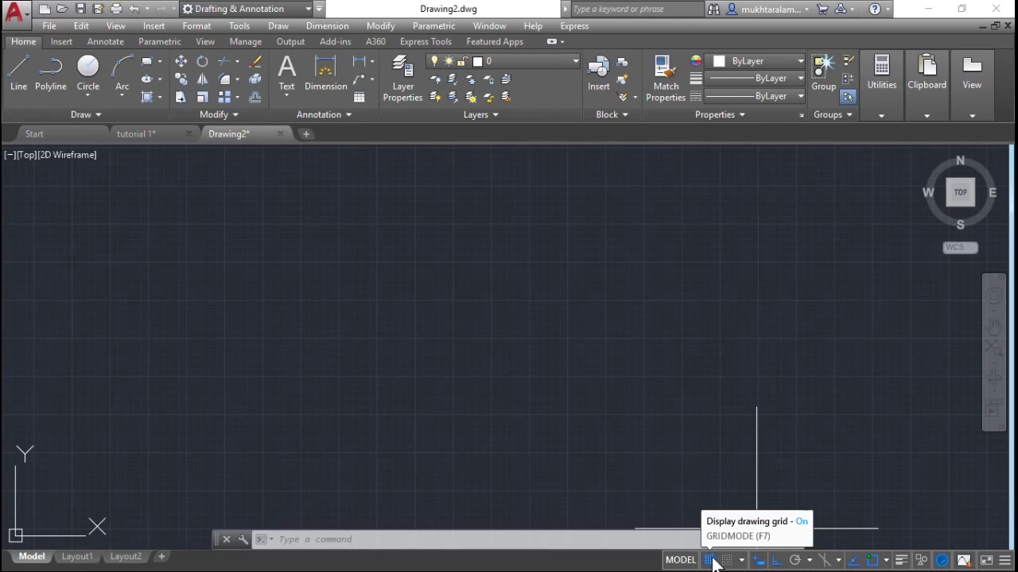
click(712, 559)
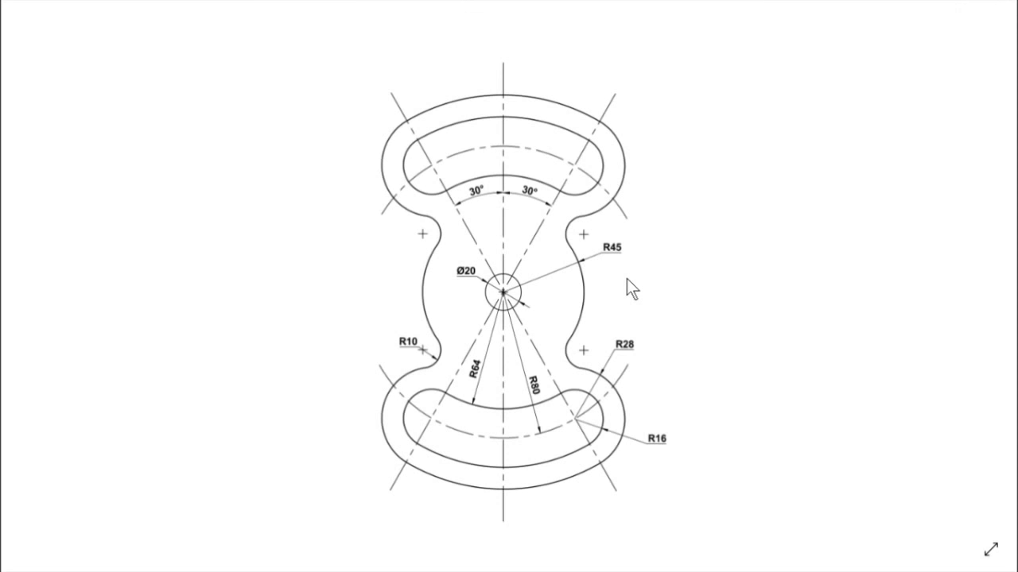
scroll(530, 264, up, 1)
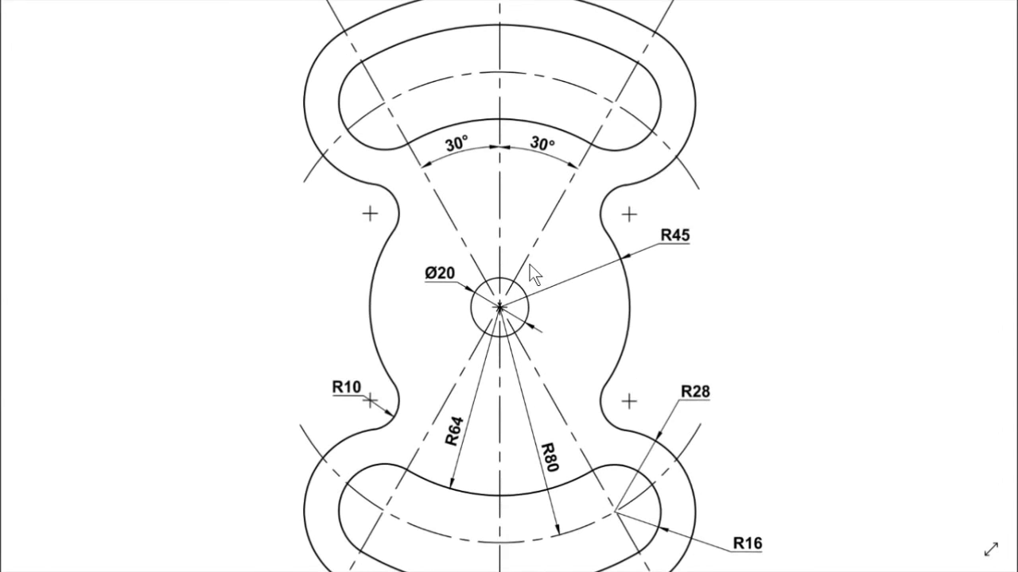
scroll(531, 265, up, 1)
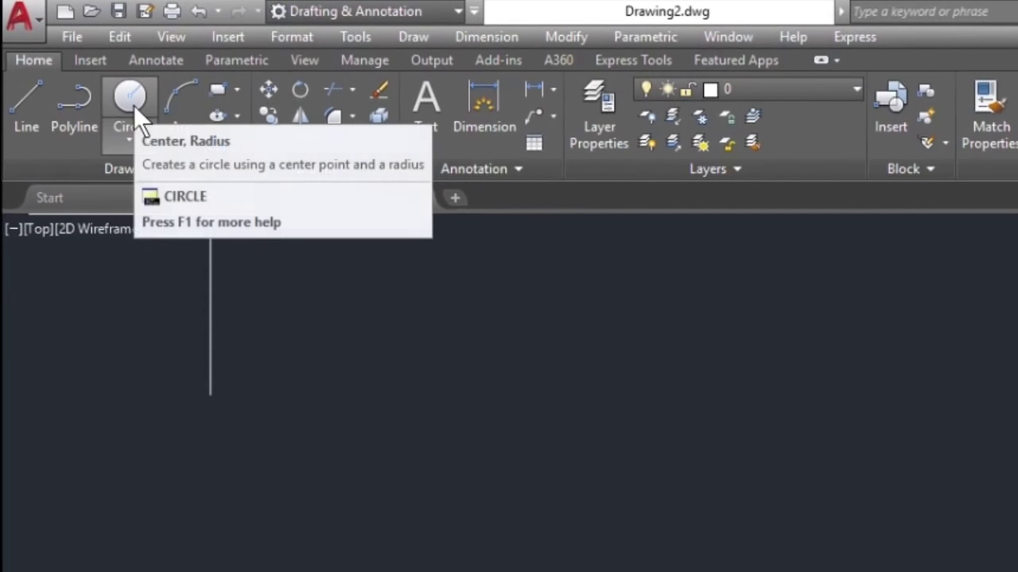
- Draw a Ø20 circle with Center, Diameter and zoom in on it
click(126, 143)
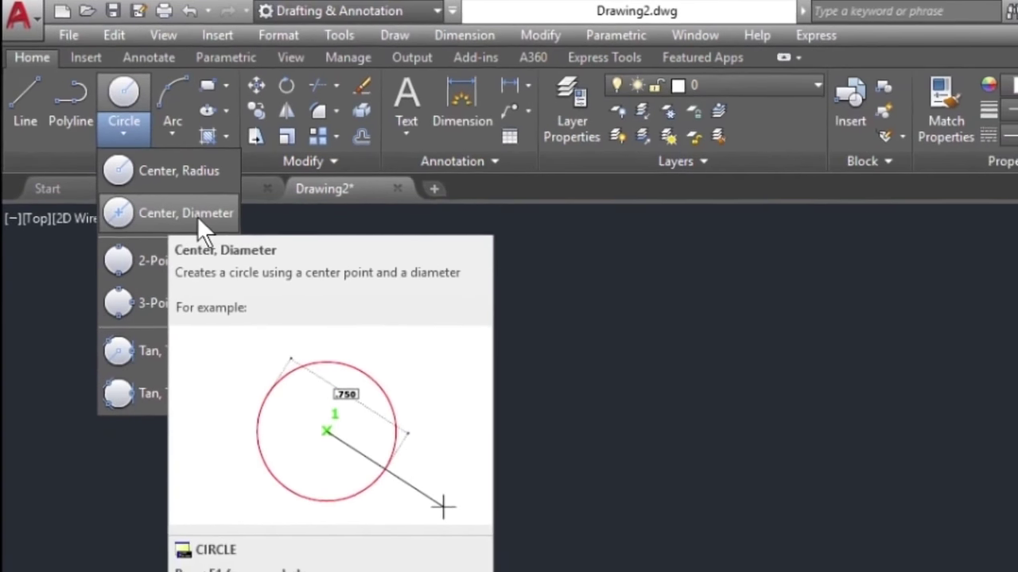
click(199, 224)
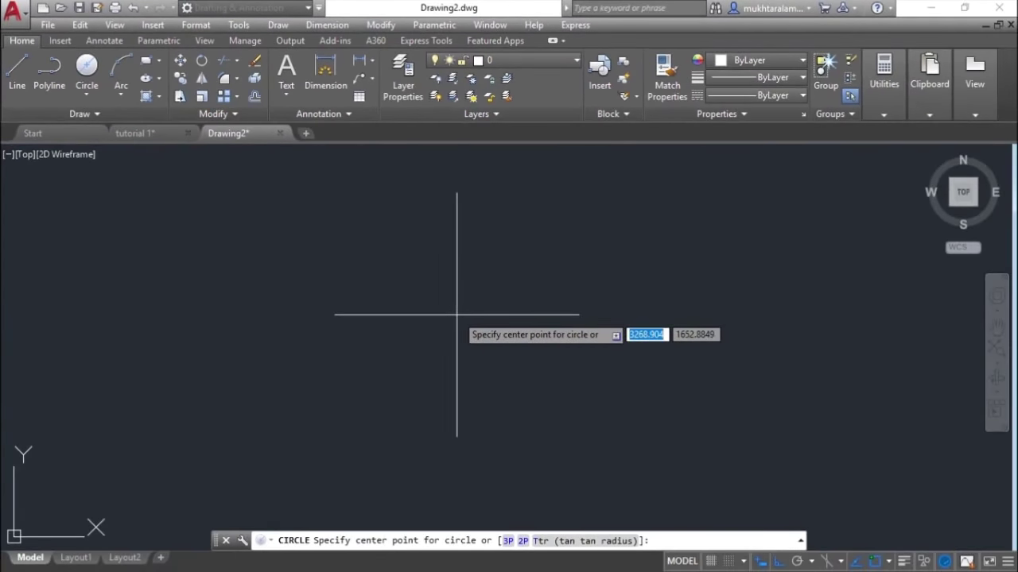
click(460, 317)
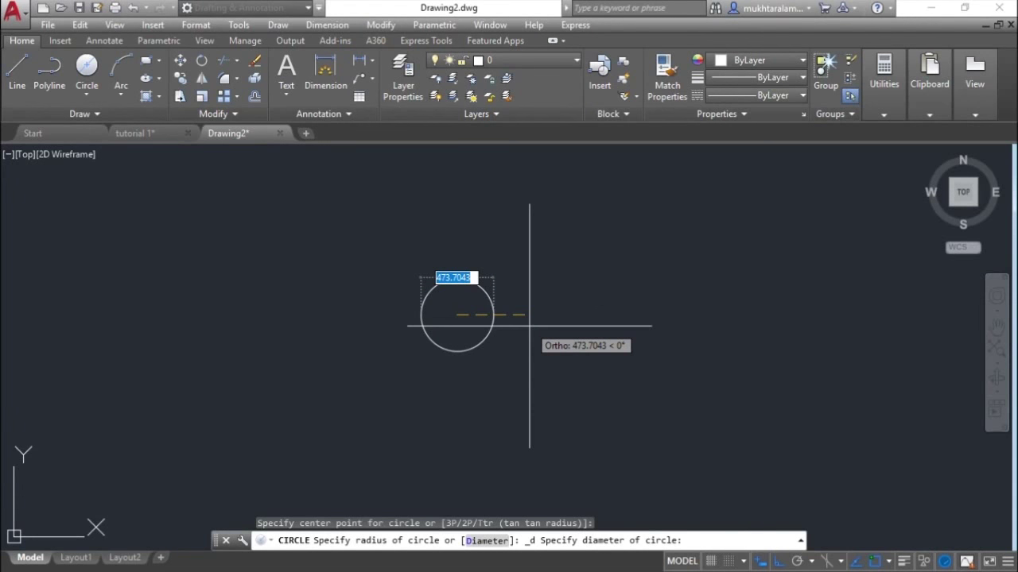
text(20)
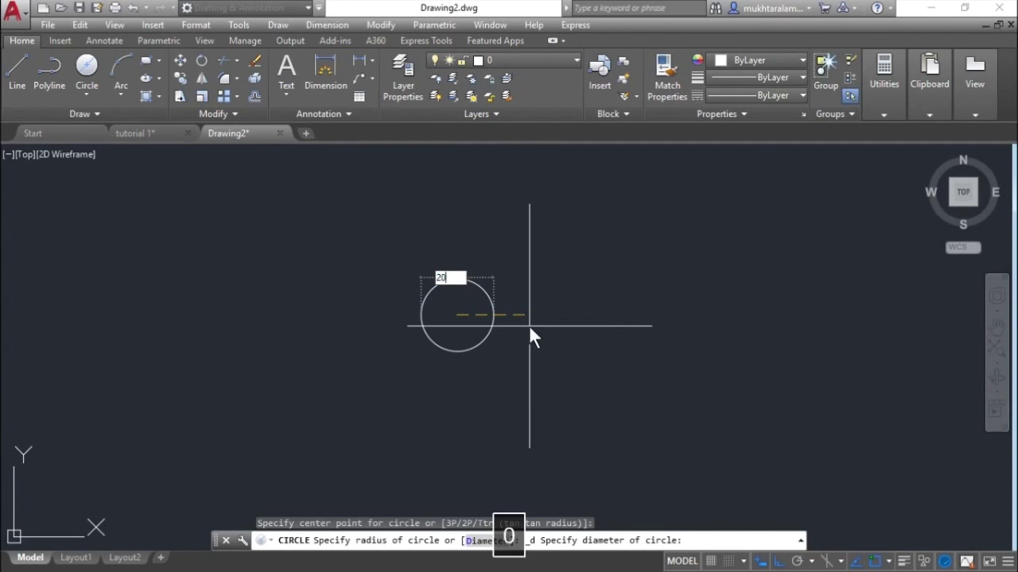
key(Return)
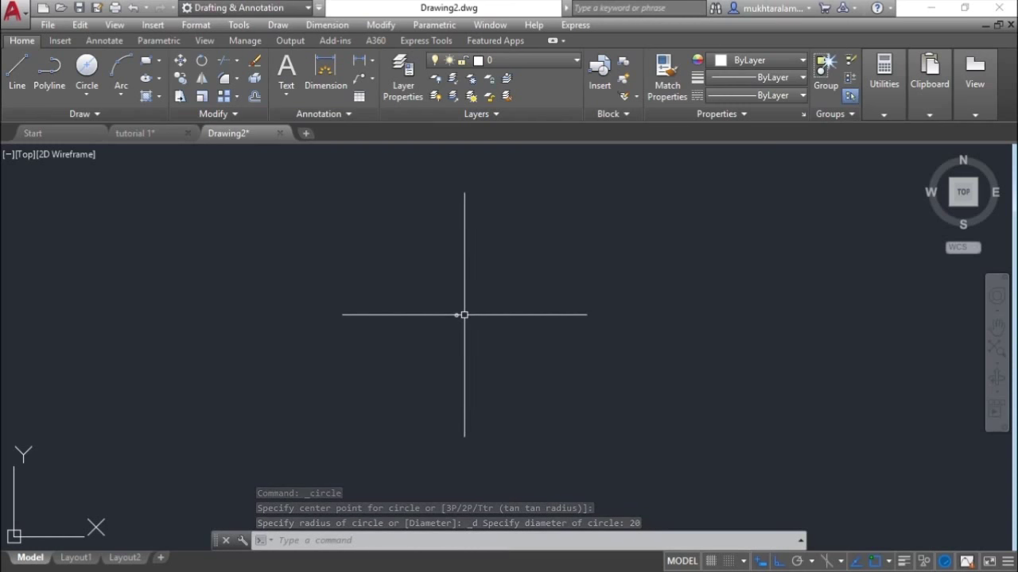
scroll(454, 314, up, 2)
scroll(447, 318, up, 2)
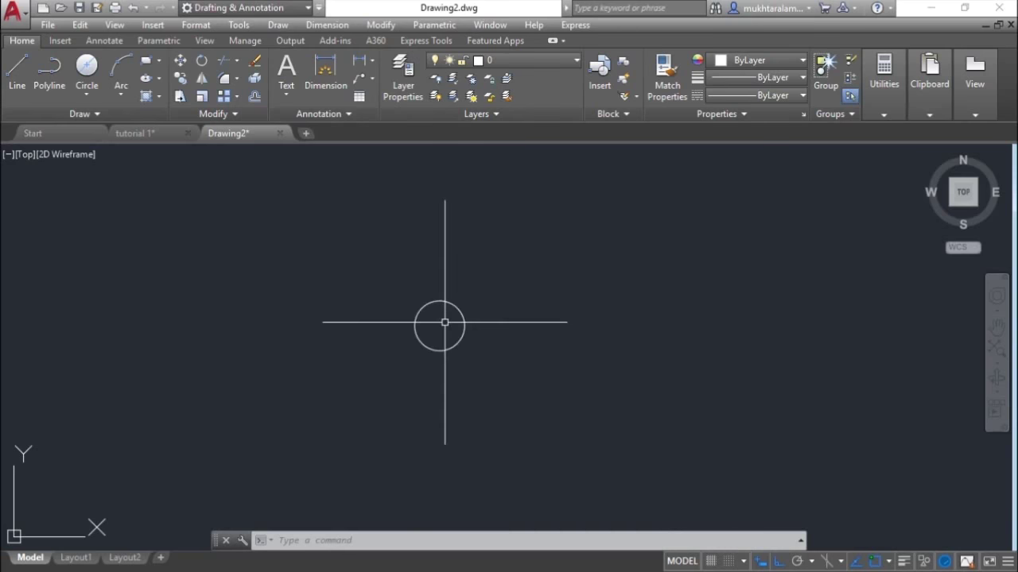
middle_drag(496, 343, 477, 336)
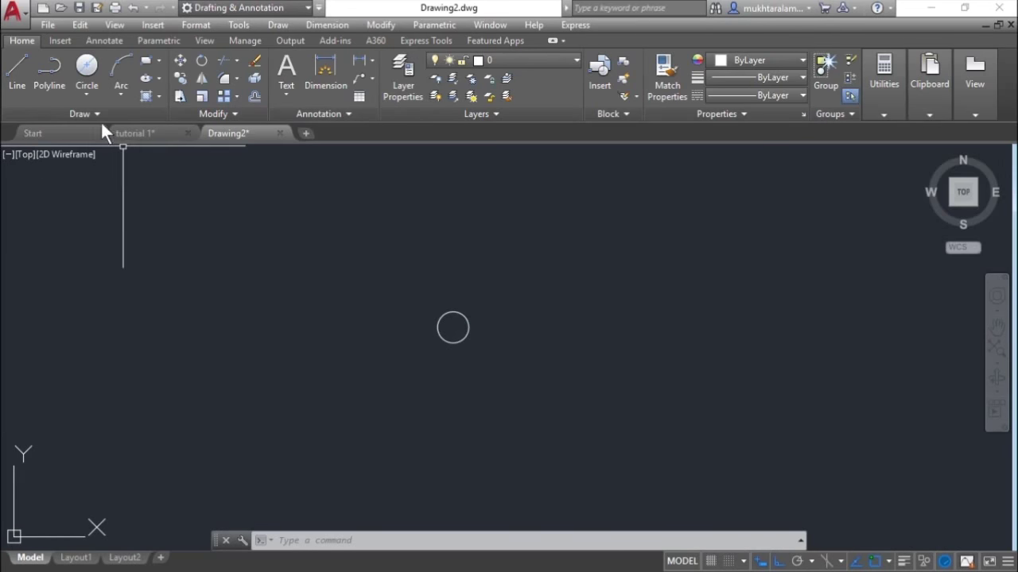
click(86, 94)
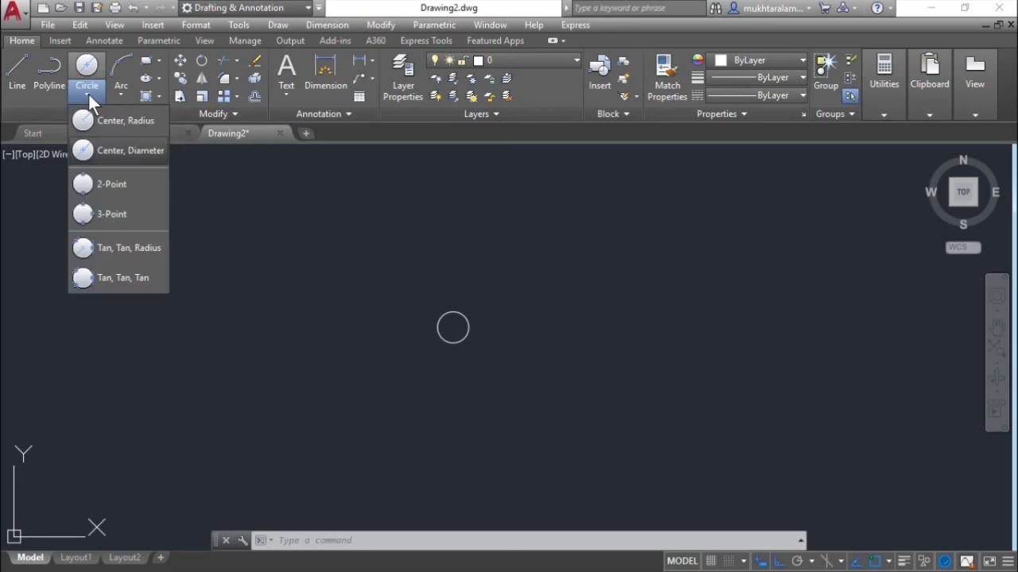
- Draw a radius 45 circle concentric with the Ø20 circle
click(115, 126)
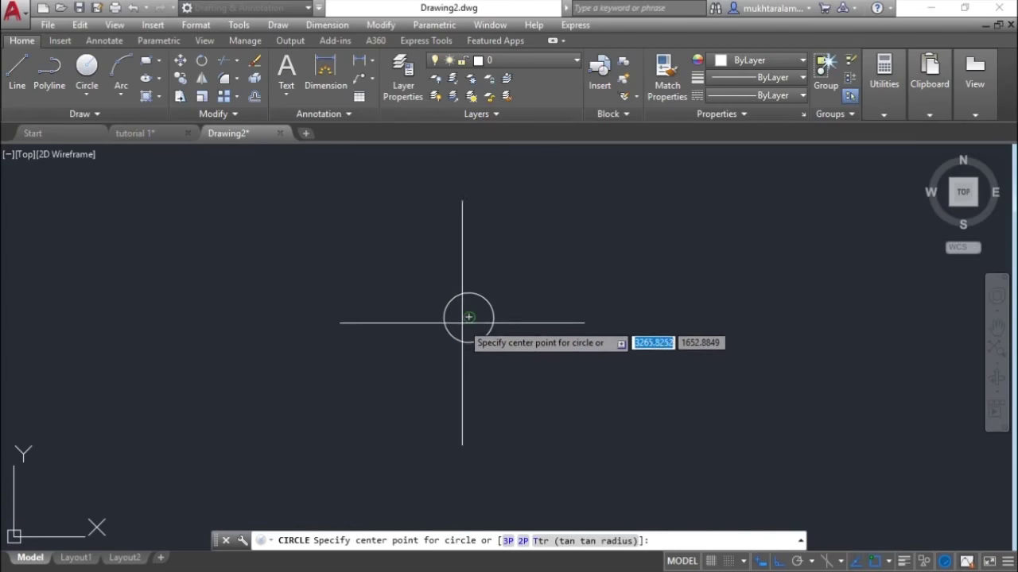
click(468, 317)
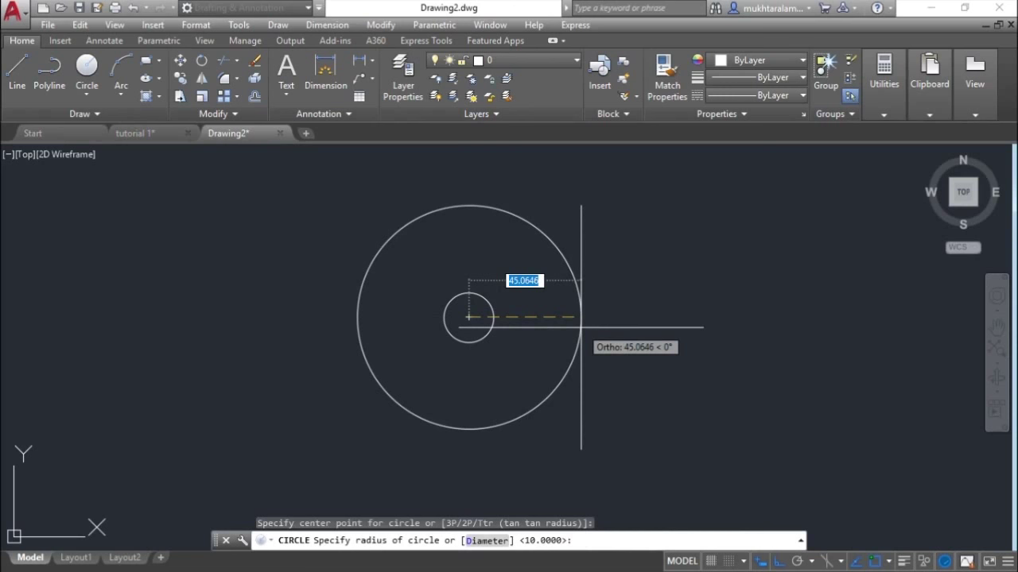
text(45)
key(Return)
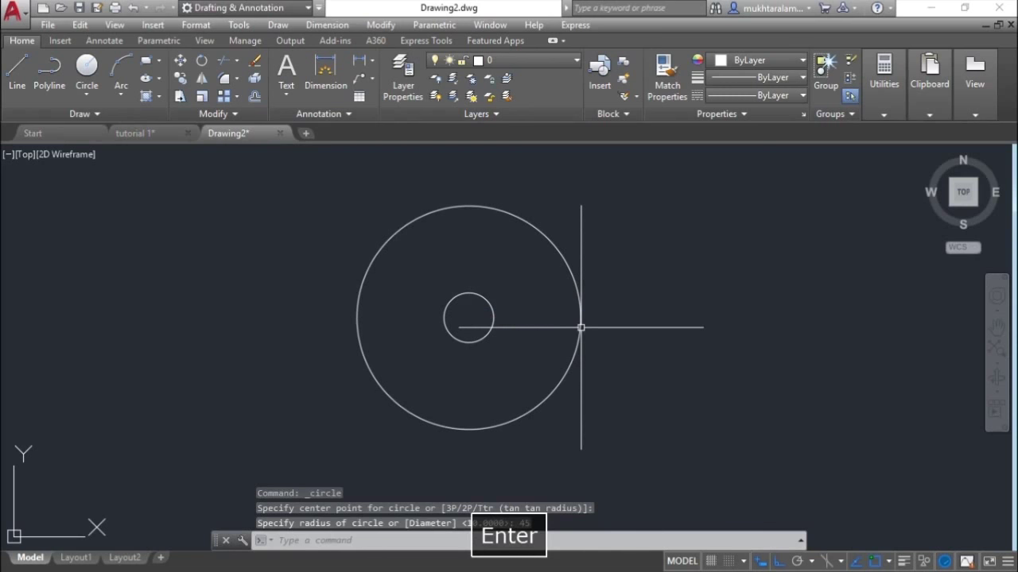
scroll(644, 336, down, 2)
mouse_move(636, 341)
middle_down()
mouse_move(550, 340)
mouse_move(551, 323)
middle_up()
middle_drag(594, 257, 590, 262)
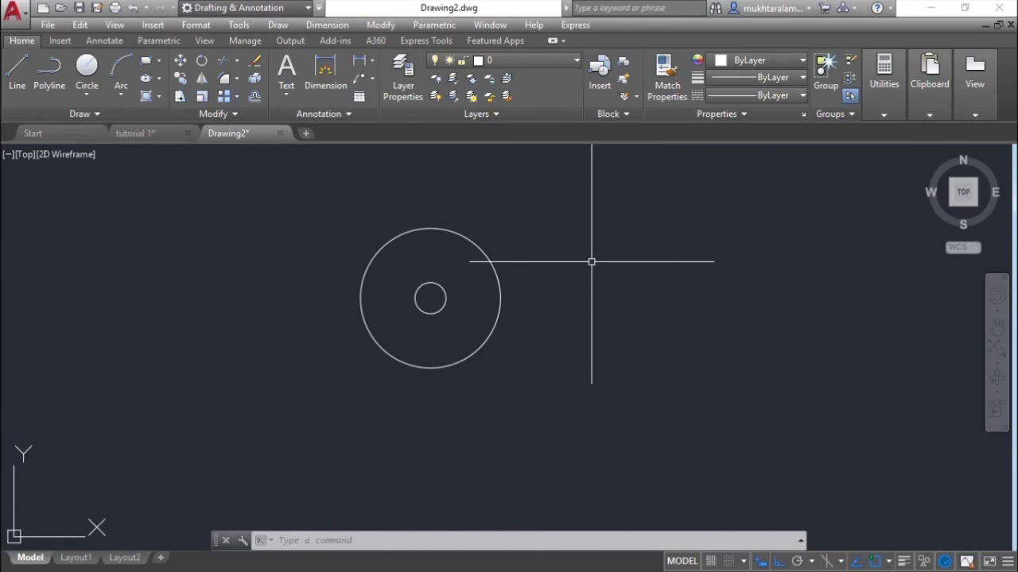
- Add concentric circles of radius 64 and 80 around the same centre
text(c)
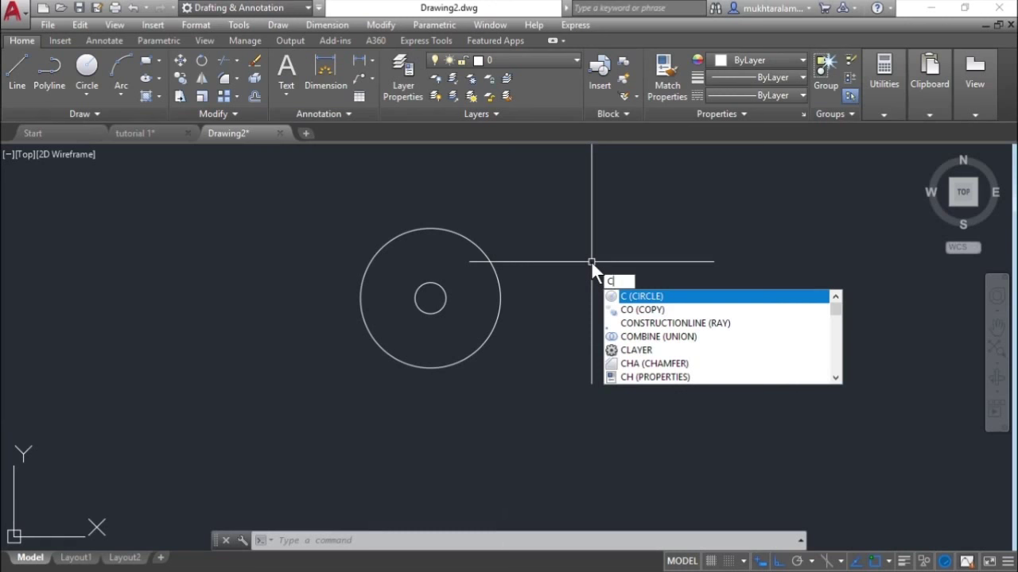
key(Return)
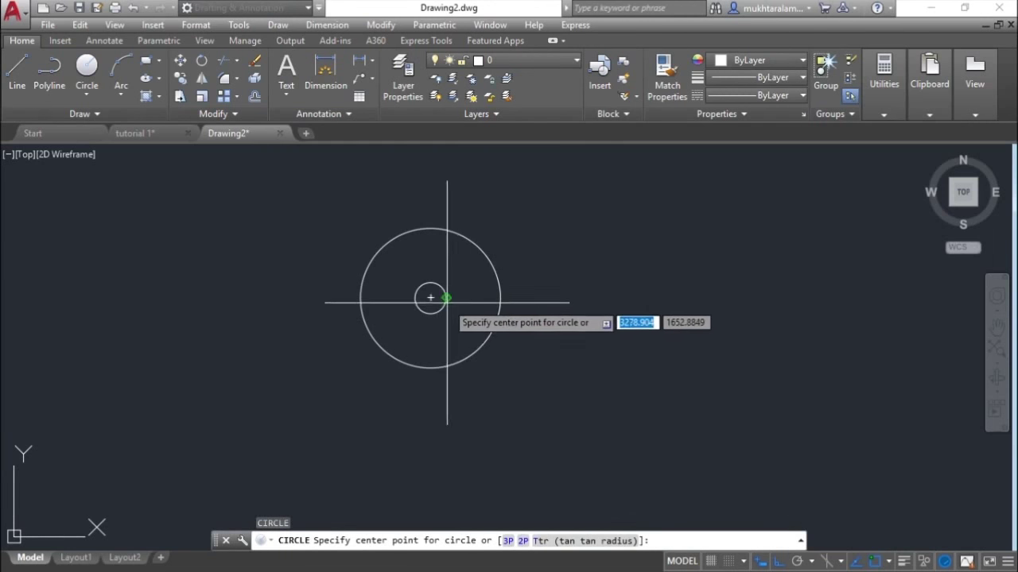
click(430, 298)
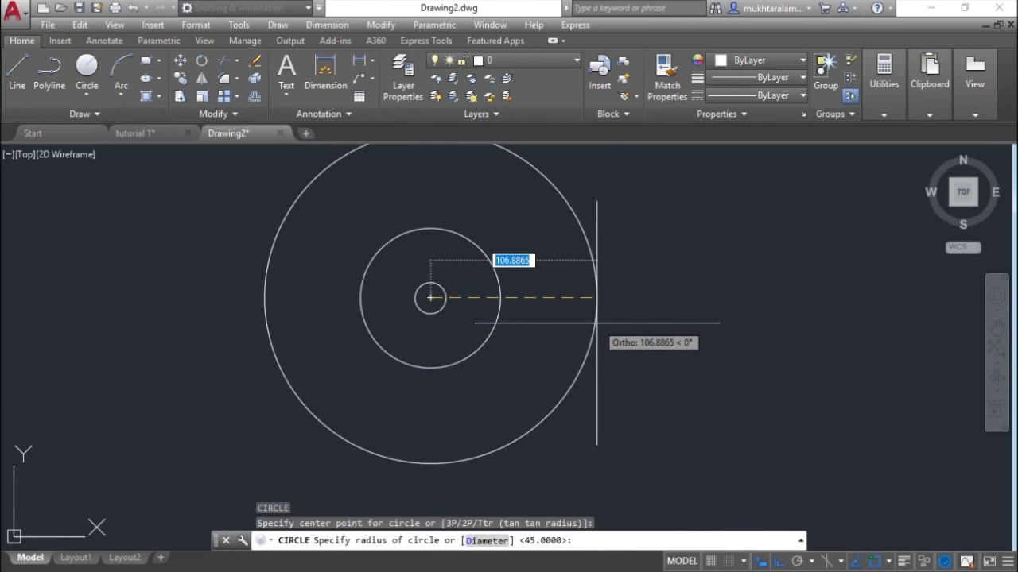
text(64)
key(Return)
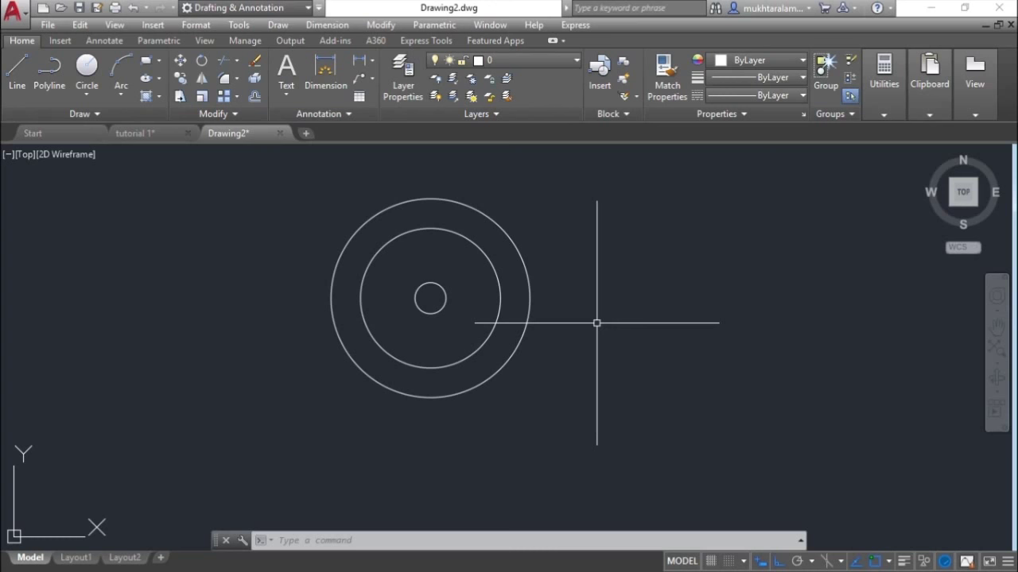
key(space)
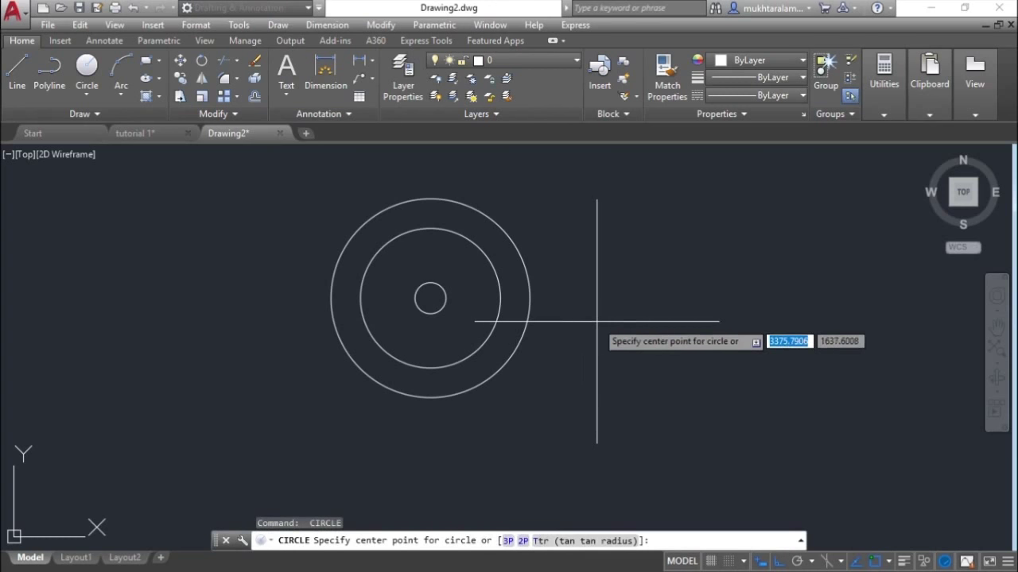
click(431, 297)
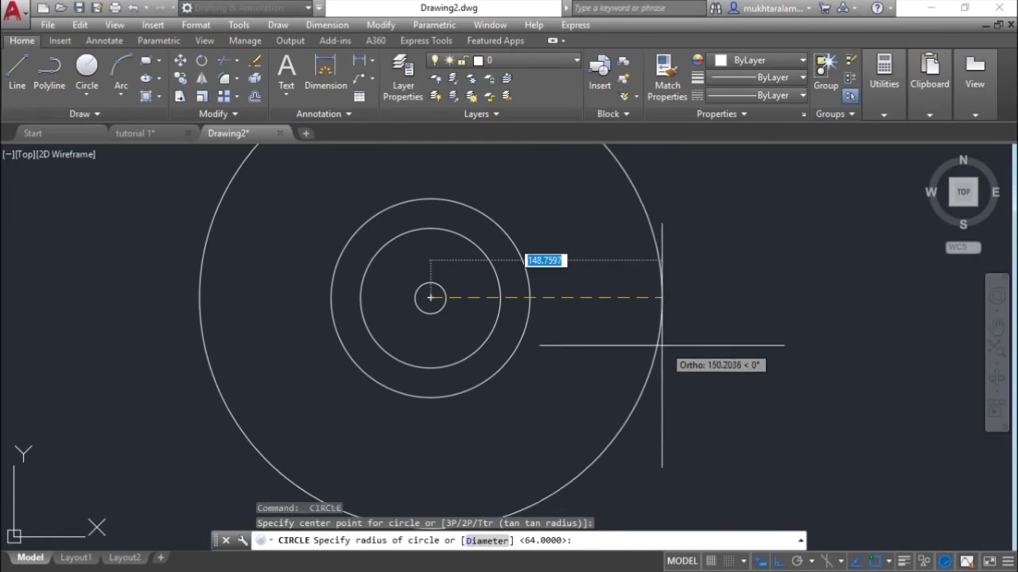
text(8)
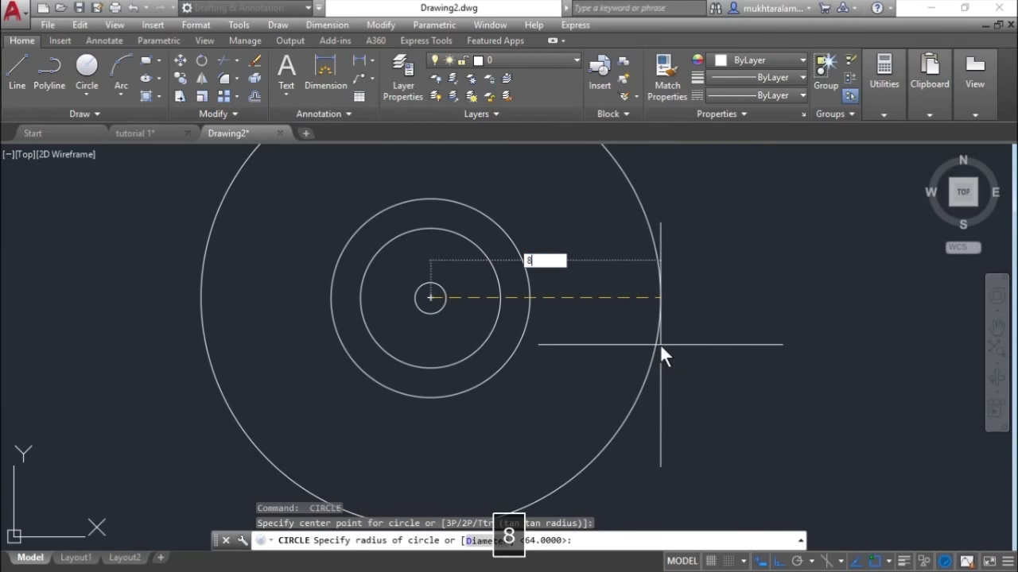
text(0)
key(Return)
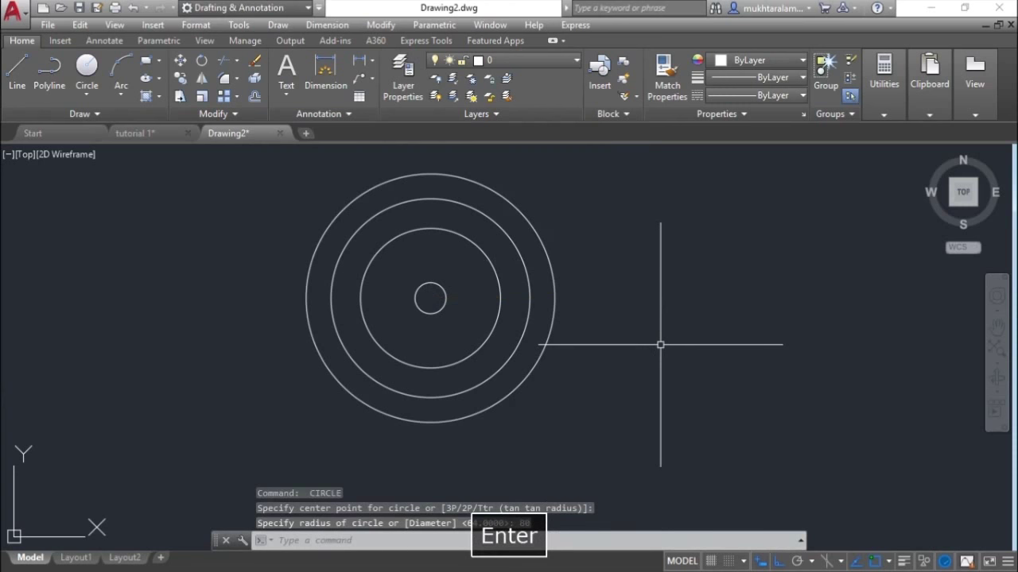
scroll(617, 352, down, 2)
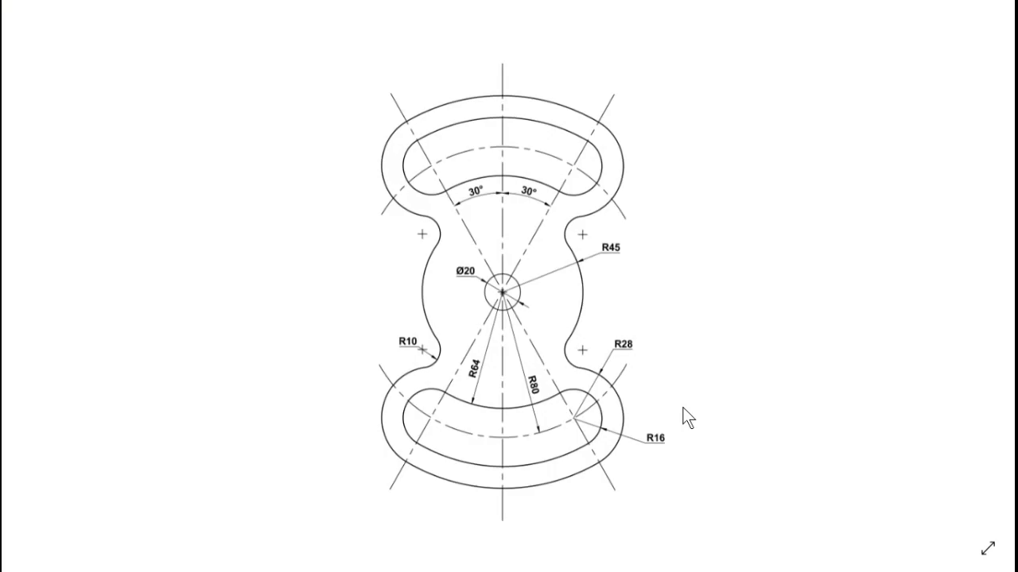
scroll(548, 468, up, 2)
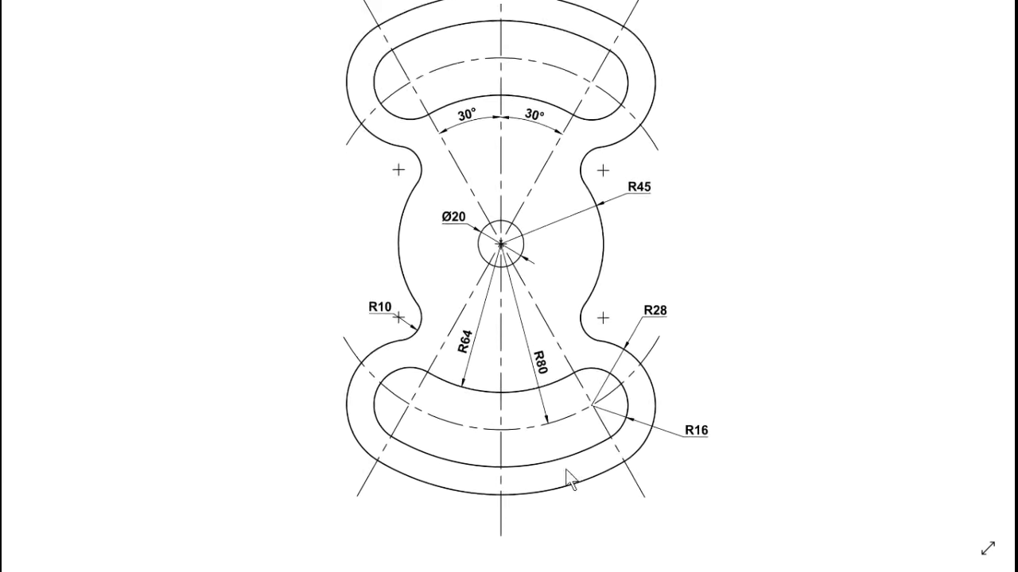
scroll(639, 455, up, 2)
scroll(659, 466, up, 1)
scroll(664, 454, up, 1)
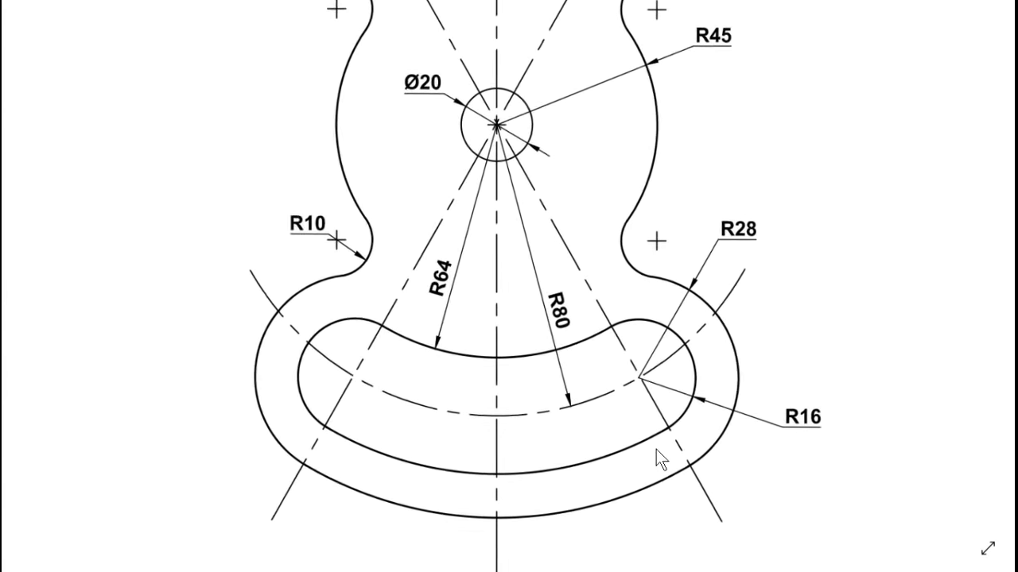
scroll(655, 450, up, 1)
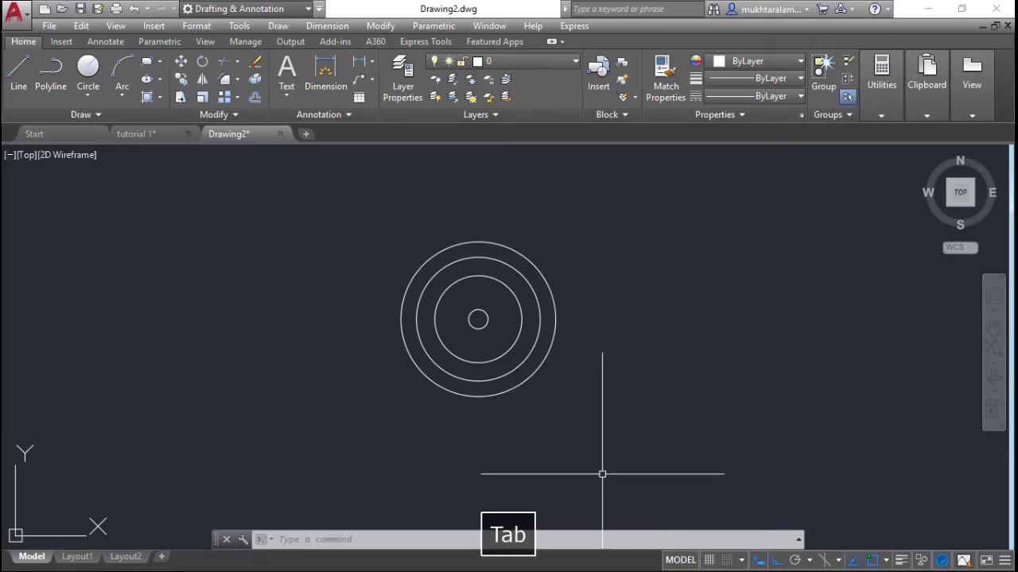
- Draw circles of radius 96 and 108 centred on the Ø20 circle's centre
mouse_move(588, 400)
middle_down()
mouse_move(609, 411)
mouse_move(586, 400)
middle_up()
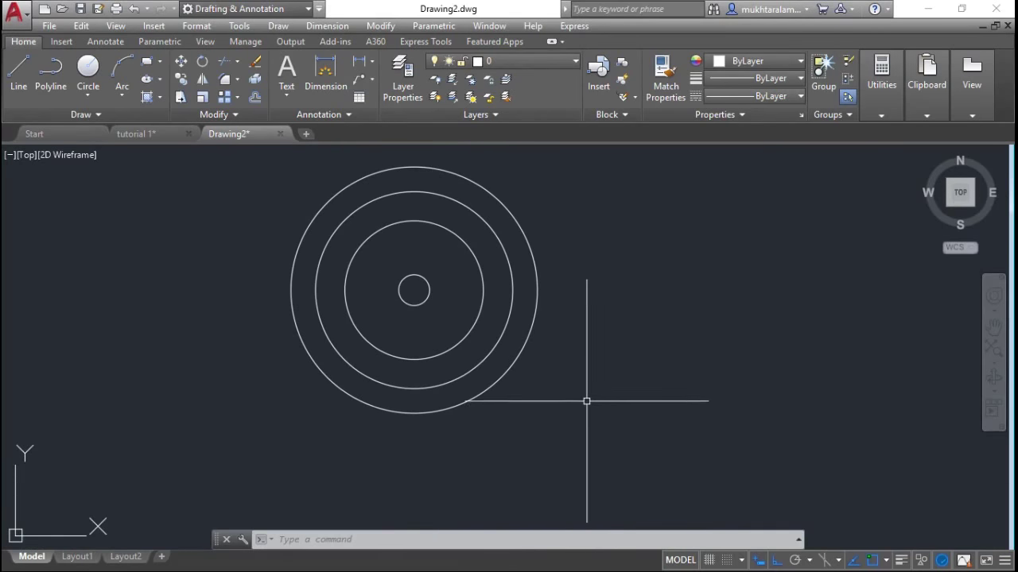
text(C)
key(Return)
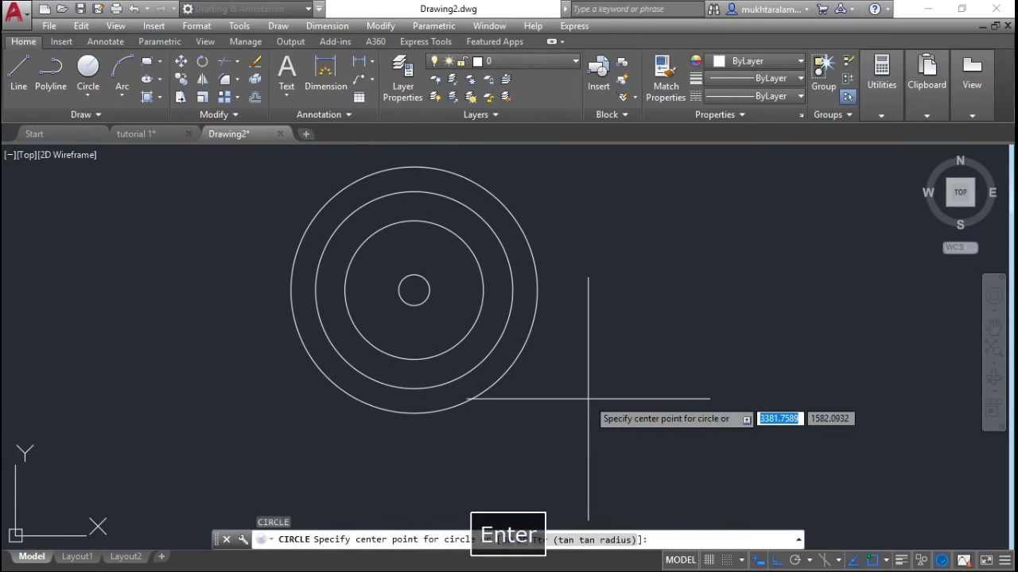
click(415, 290)
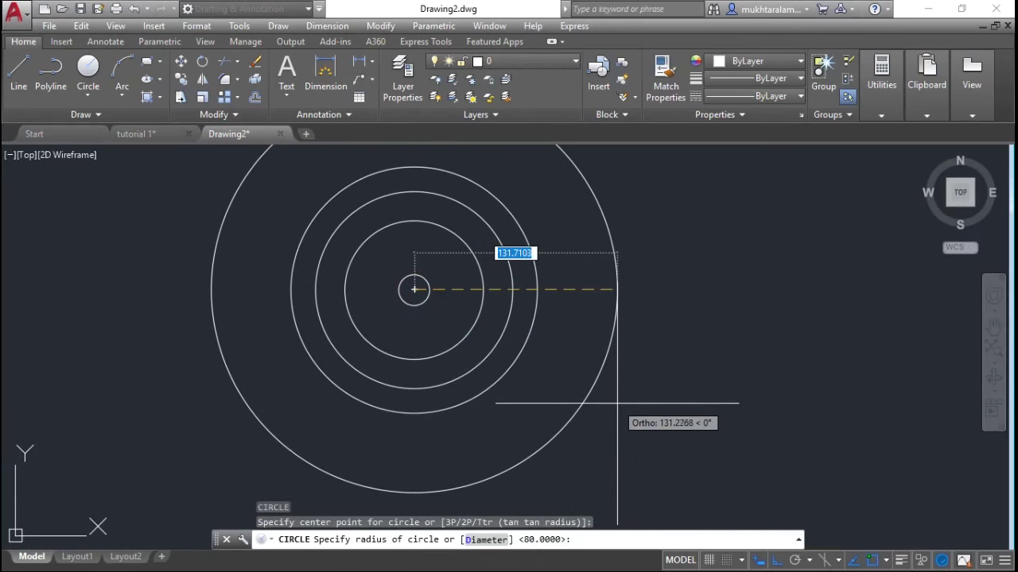
text(96)
key(Return)
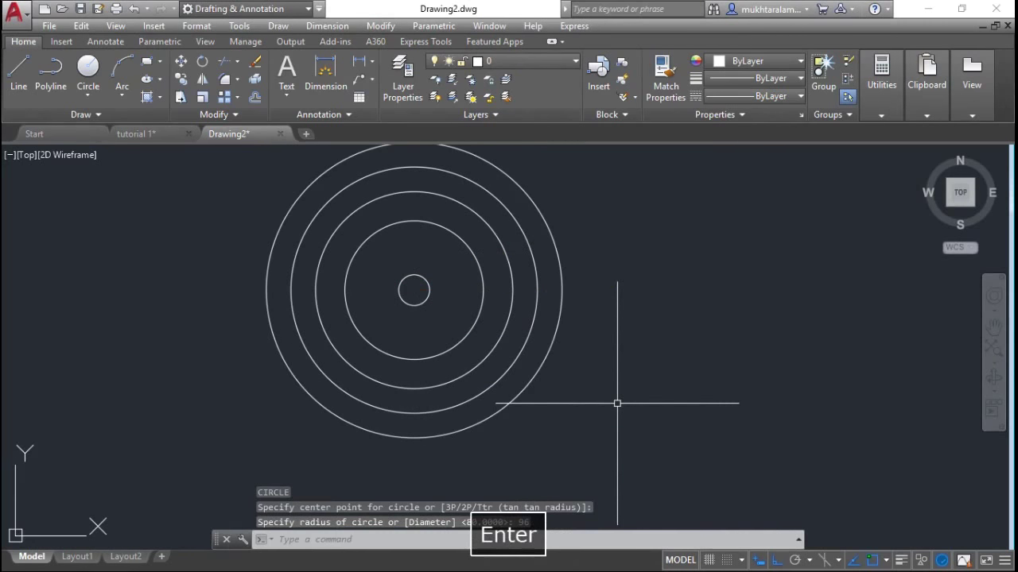
key(space)
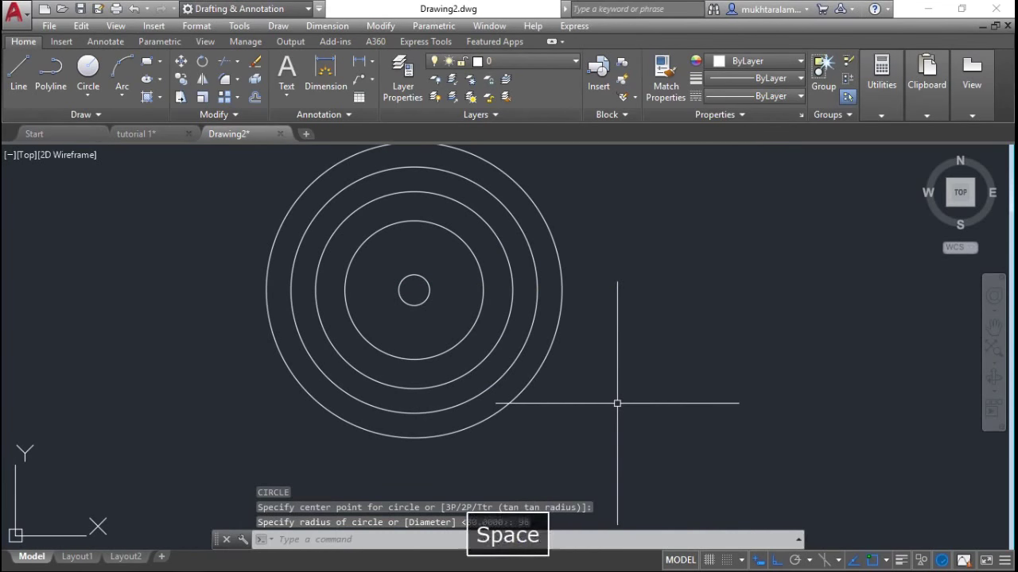
click(414, 289)
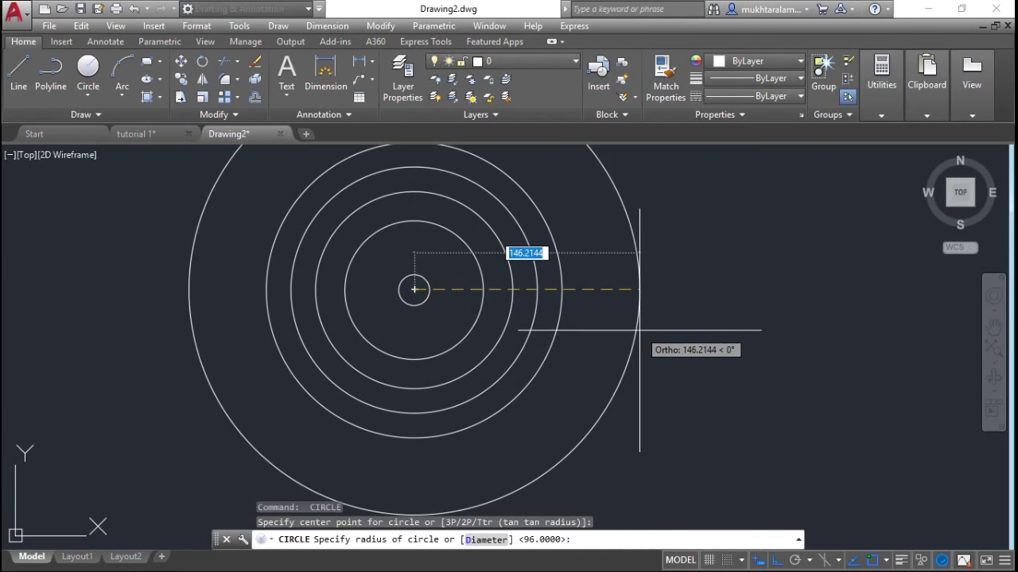
text(108)
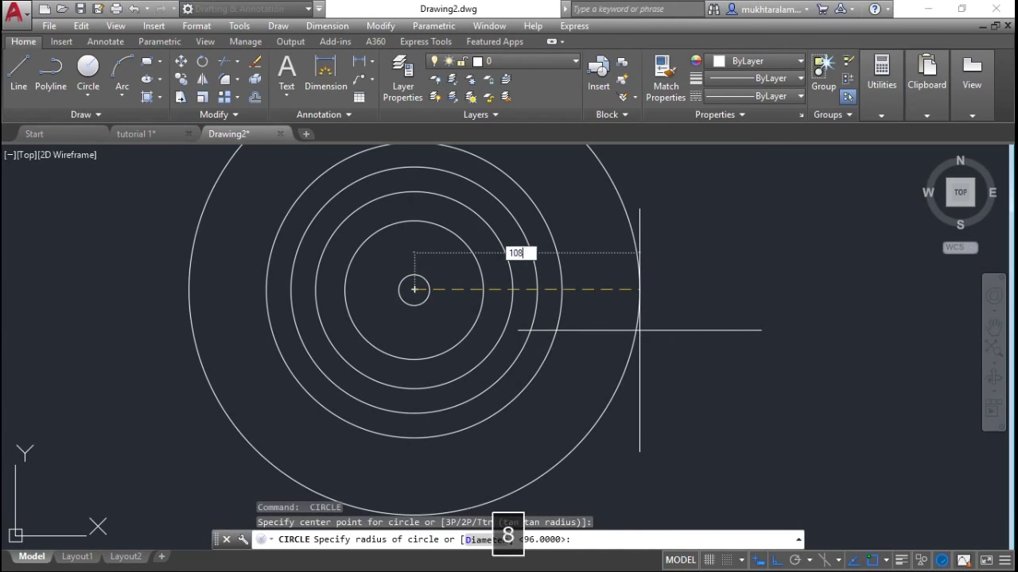
key(Return)
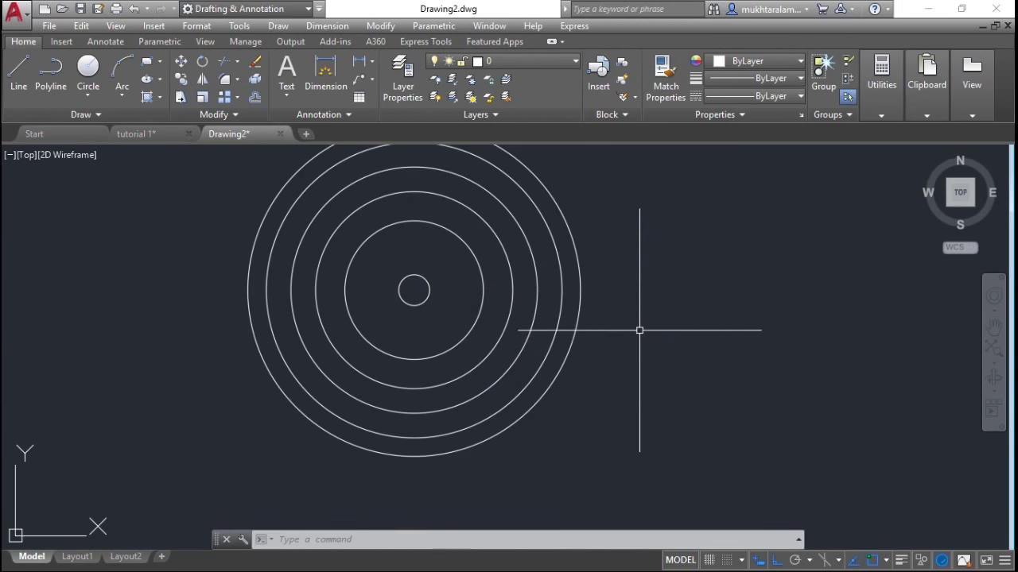
middle_drag(639, 330, 665, 380)
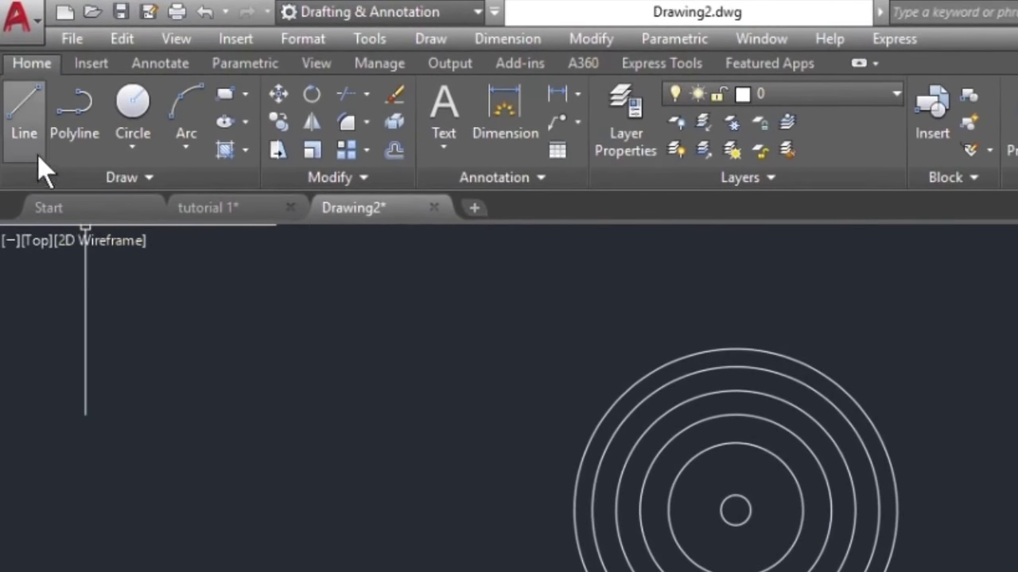
- Draw a vertical line through the centre, from above the radius 108 circle to below it
click(26, 117)
scroll(772, 314, up, 2)
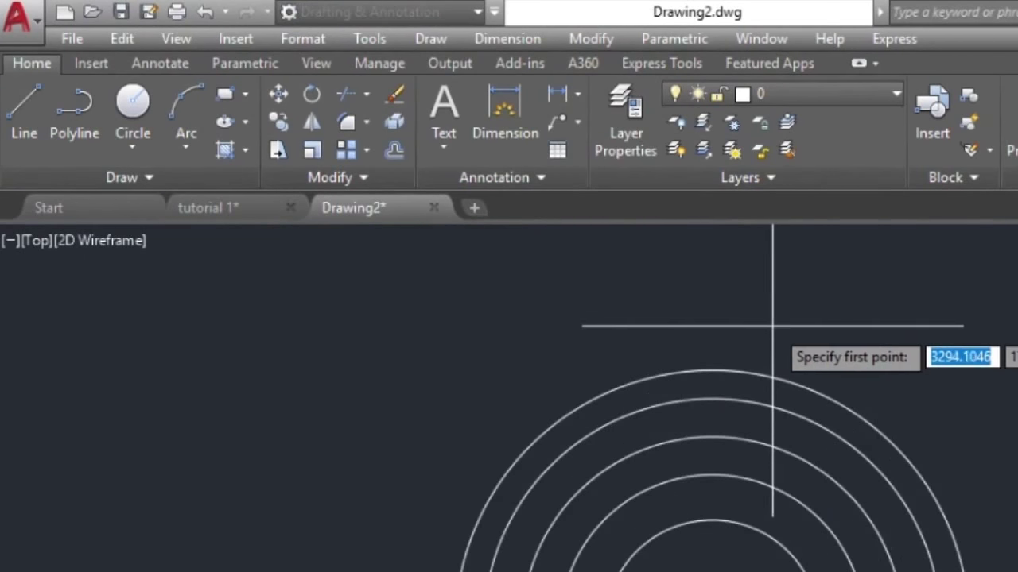
scroll(765, 335, up, 1)
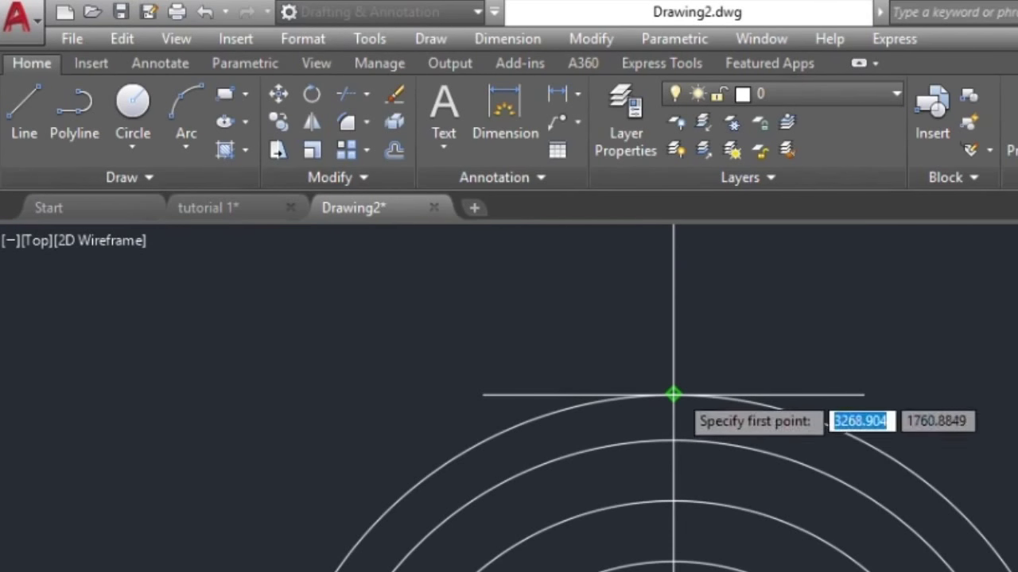
click(672, 334)
scroll(676, 387, down, 1)
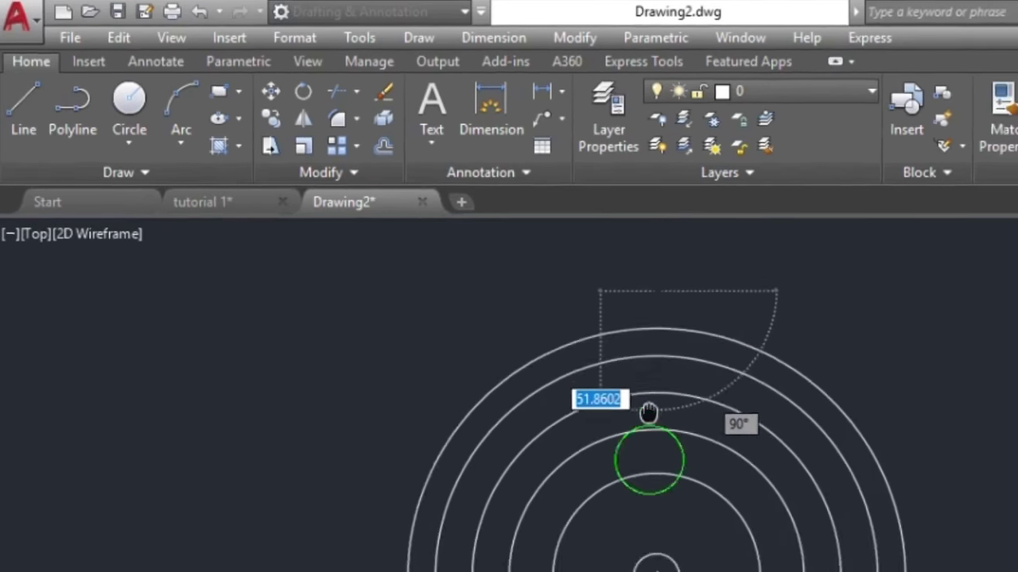
scroll(644, 397, down, 2)
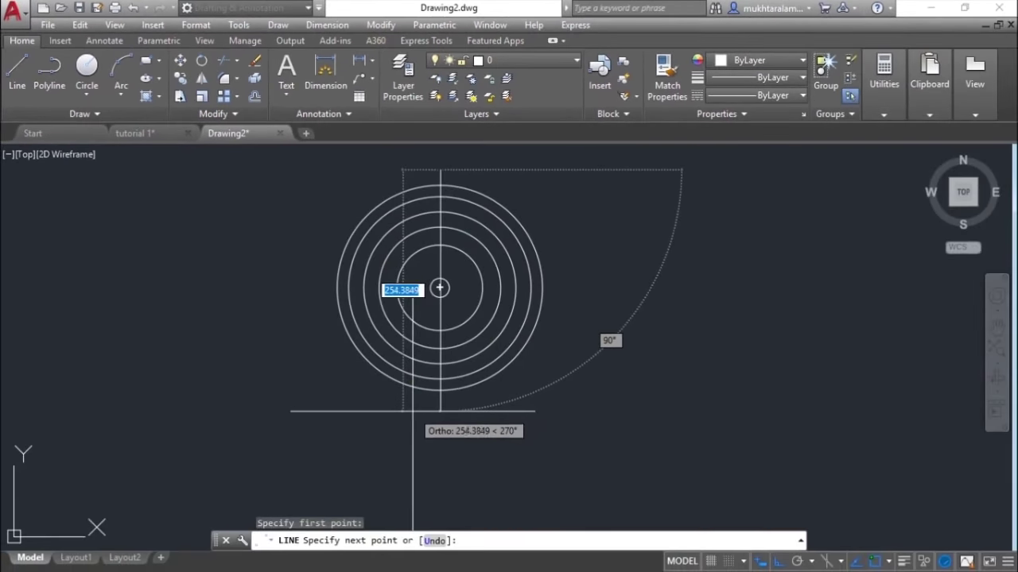
click(437, 408)
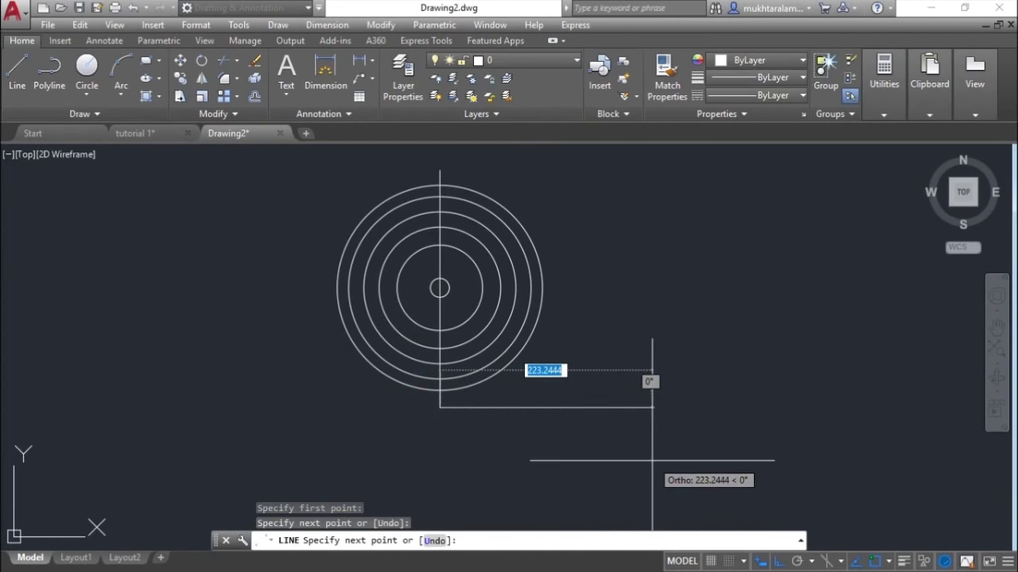
key(Escape)
middle_drag(575, 336, 621, 379)
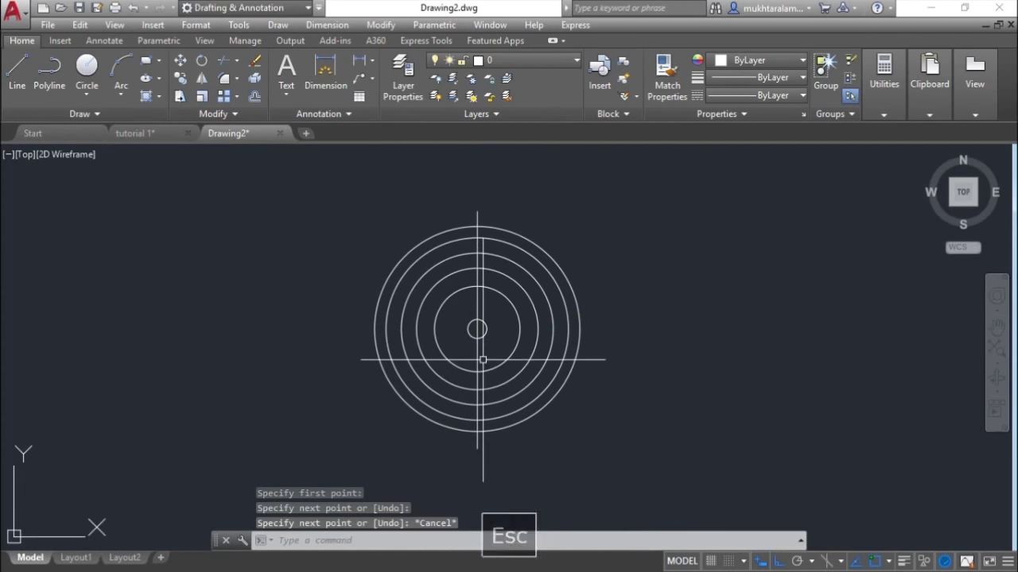
middle_drag(497, 352, 488, 369)
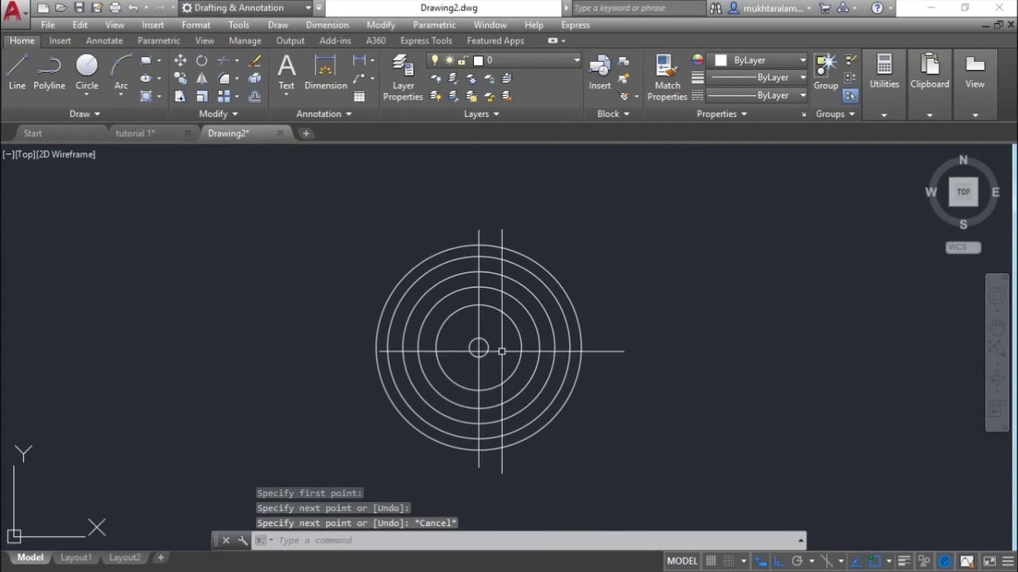
scroll(503, 350, up, 2)
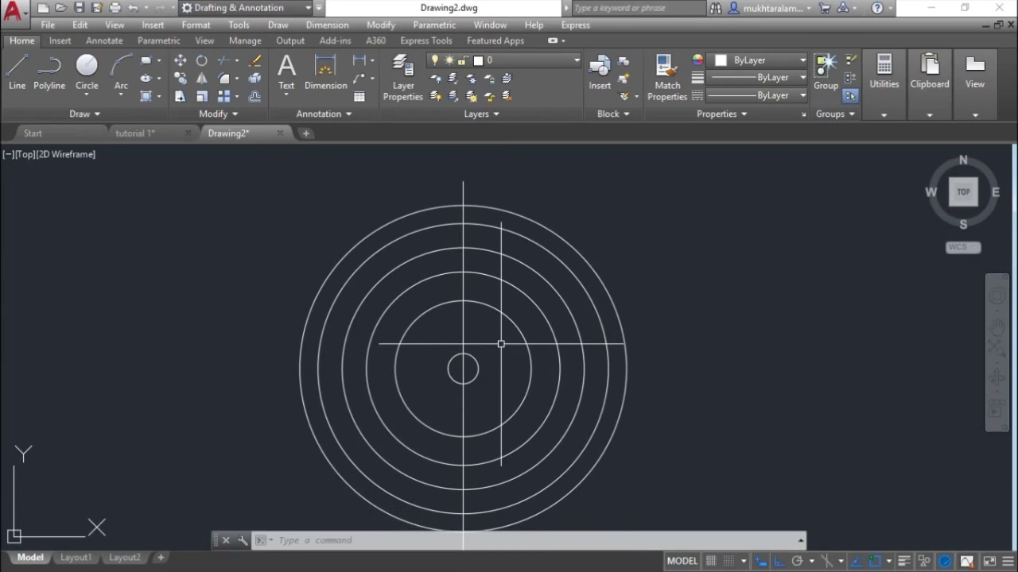
- Rotate a copy of the vertical line by 30° about the circles' centre
click(462, 331)
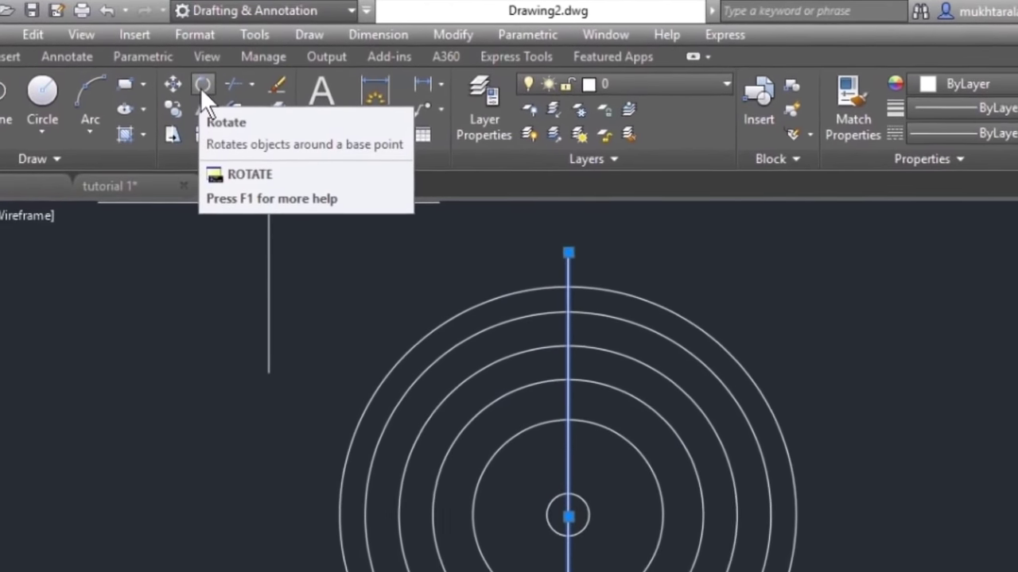
click(203, 86)
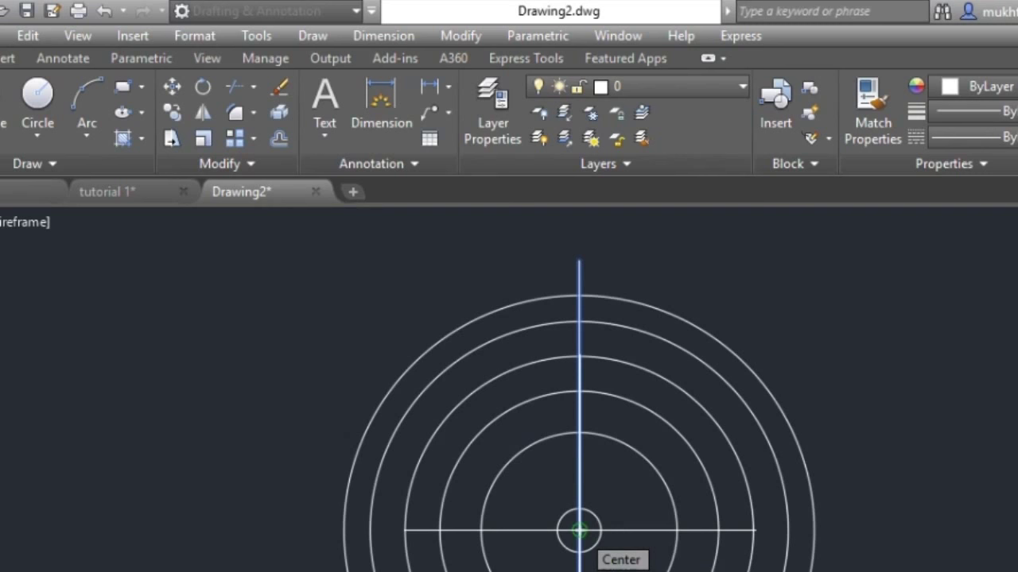
click(579, 532)
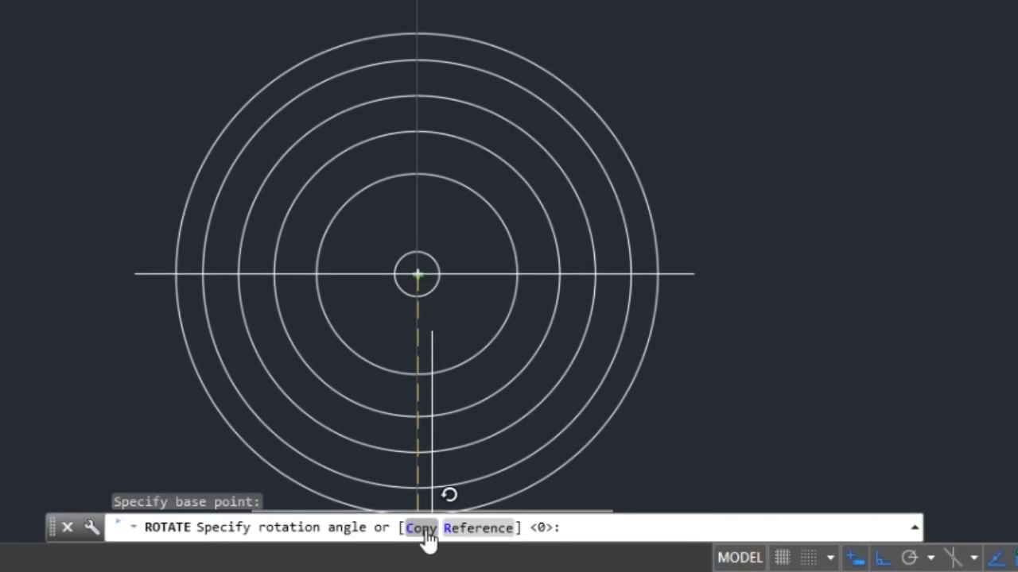
click(427, 531)
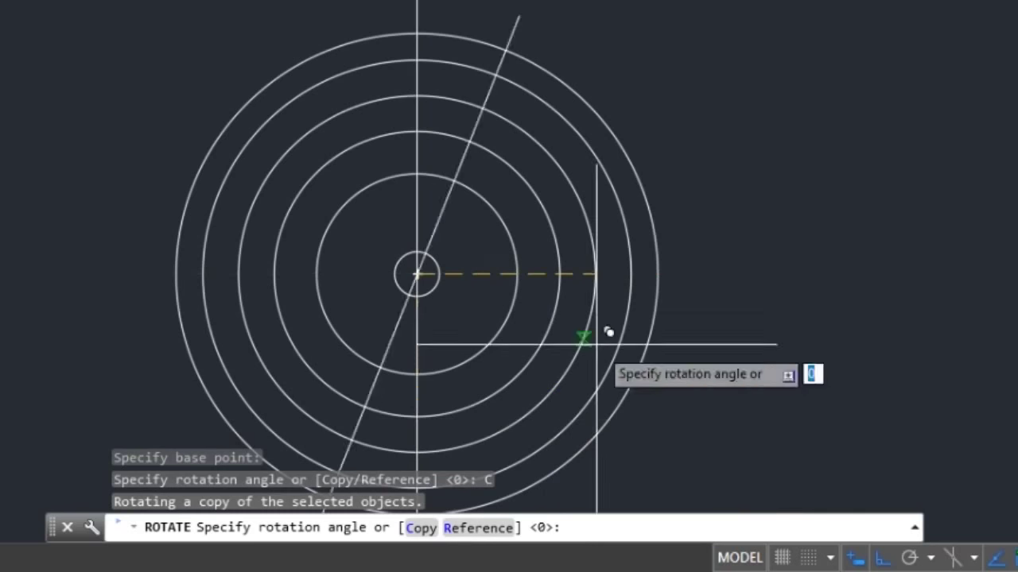
text(30)
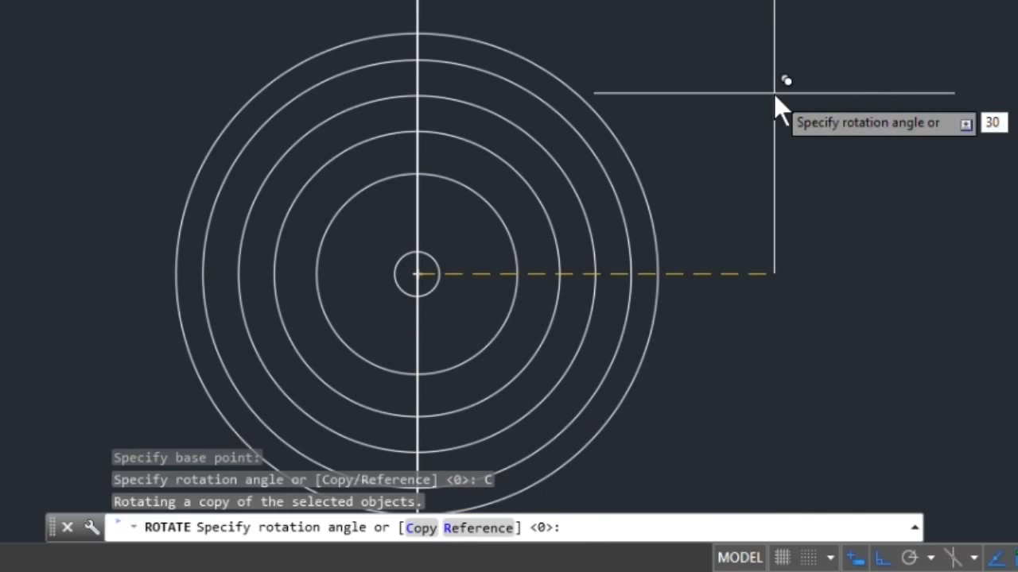
key(Return)
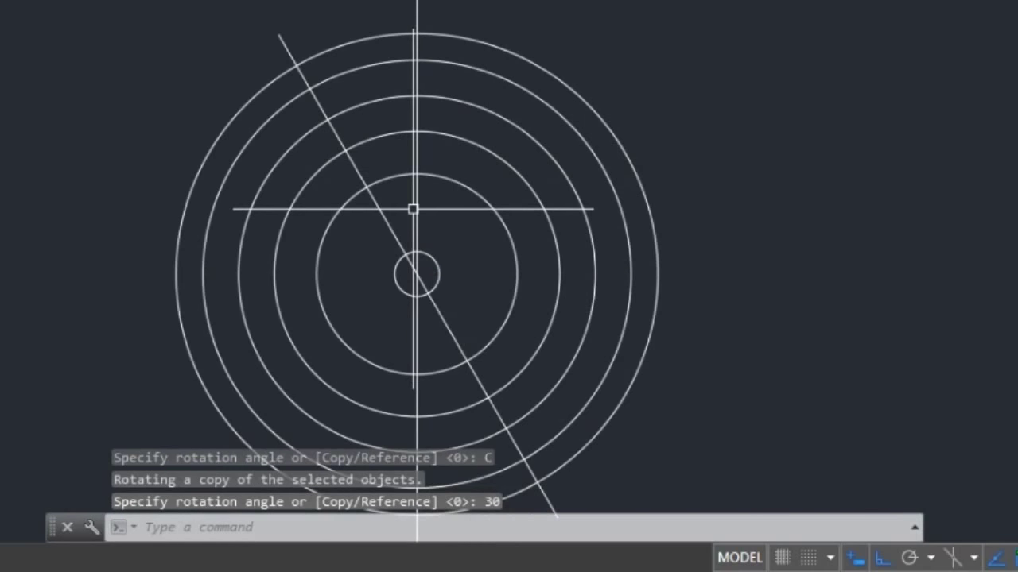
- Select the vertical and diagonal lines to check them, then deselect and adjust the view
click(415, 208)
click(383, 219)
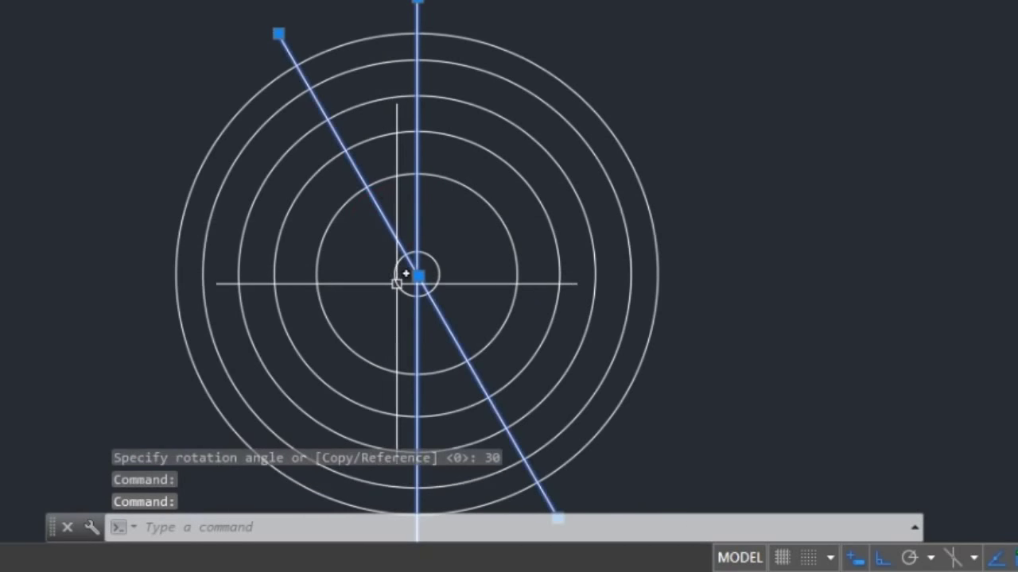
key(Escape)
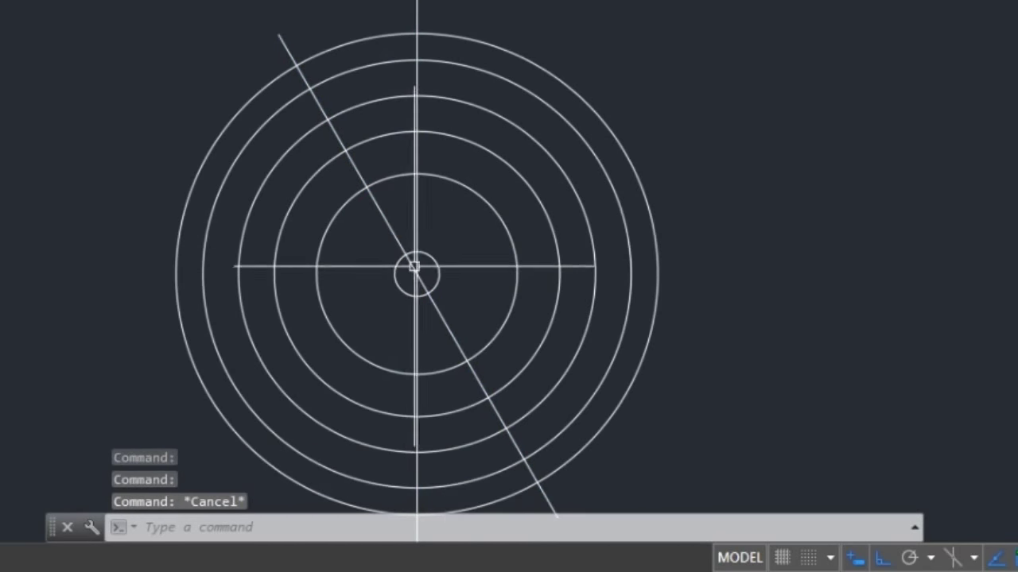
mouse_move(480, 241)
middle_down()
mouse_move(483, 252)
mouse_move(443, 231)
middle_up()
scroll(397, 142, up, 2)
scroll(411, 216, down, 2)
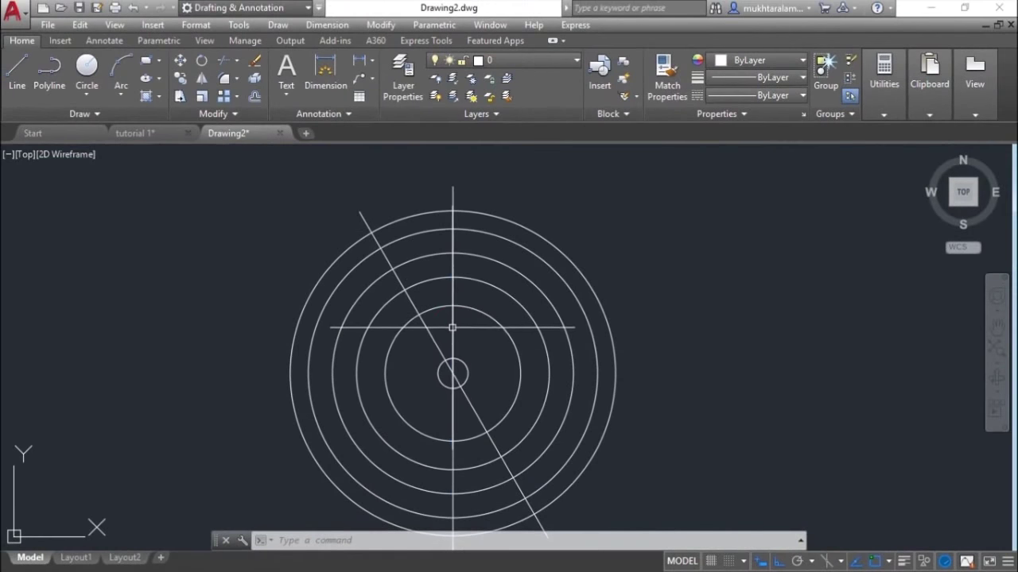
- Rotate another copy of the vertical line by -30° about the centre, mirroring the first diagonal
click(453, 353)
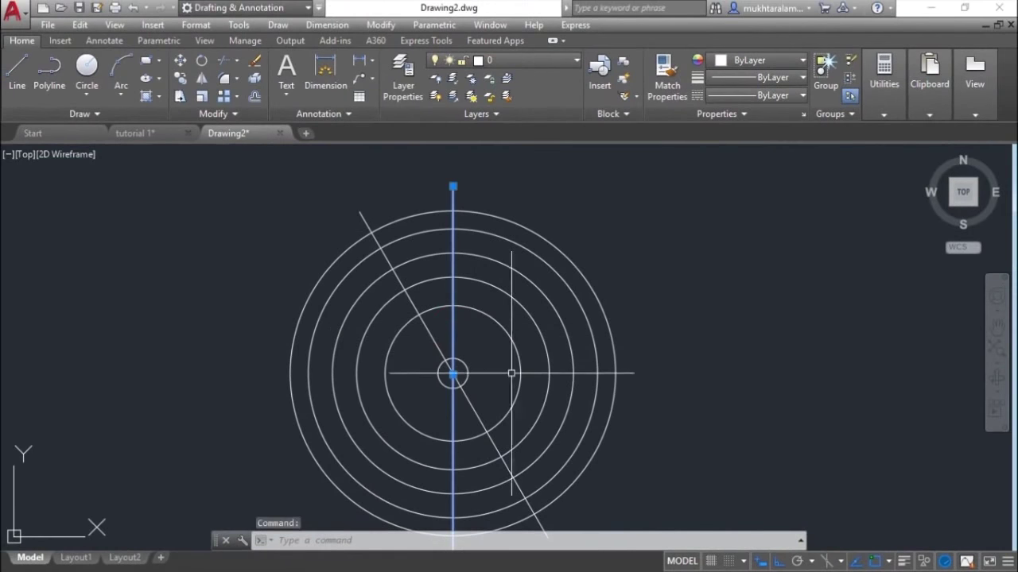
click(201, 61)
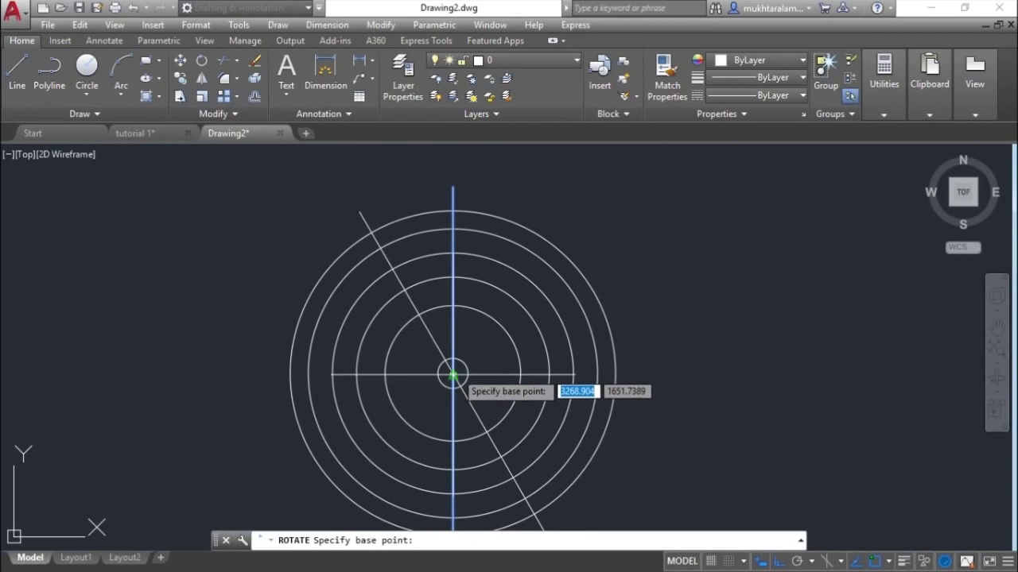
click(454, 375)
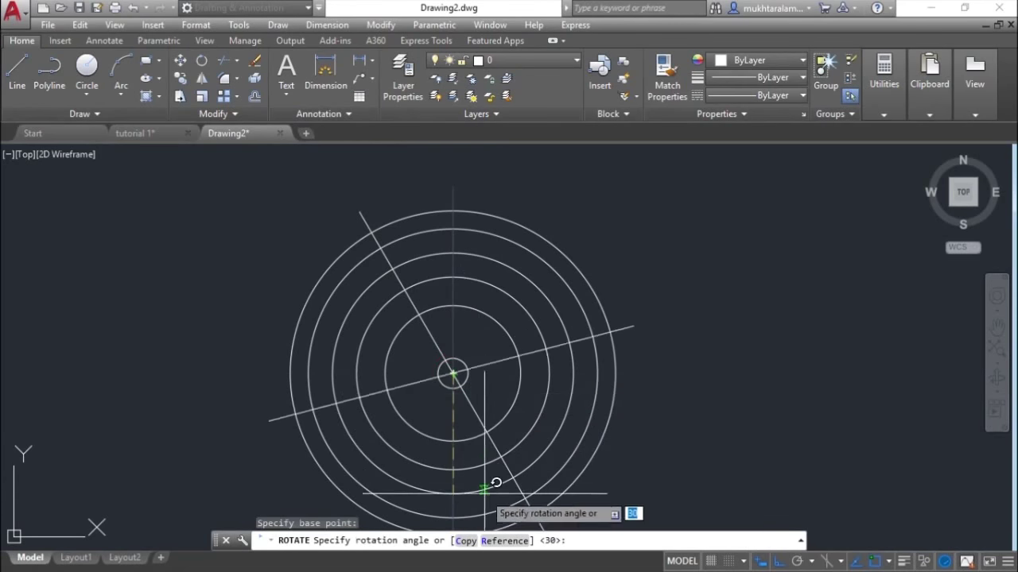
click(463, 544)
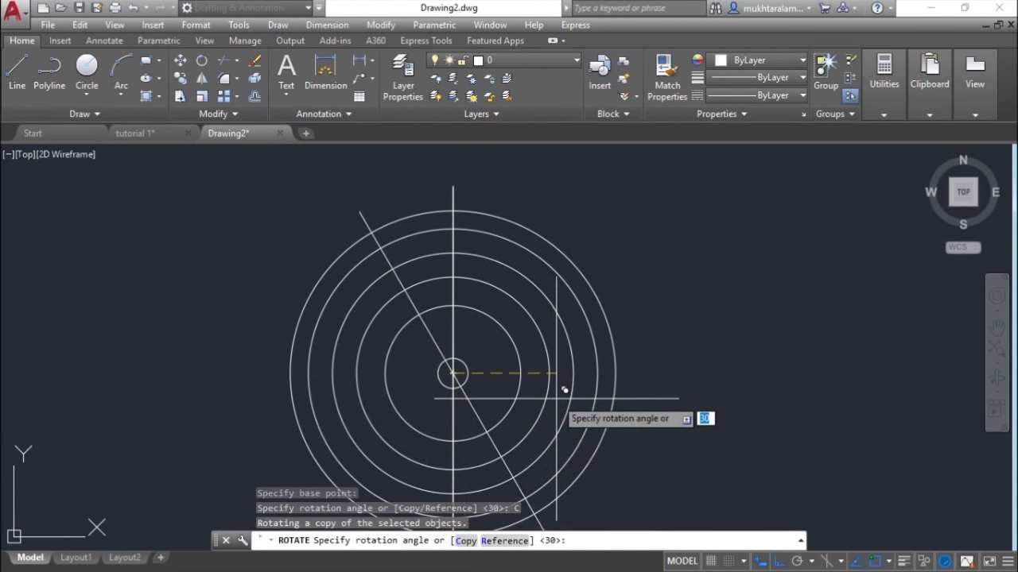
text(-30)
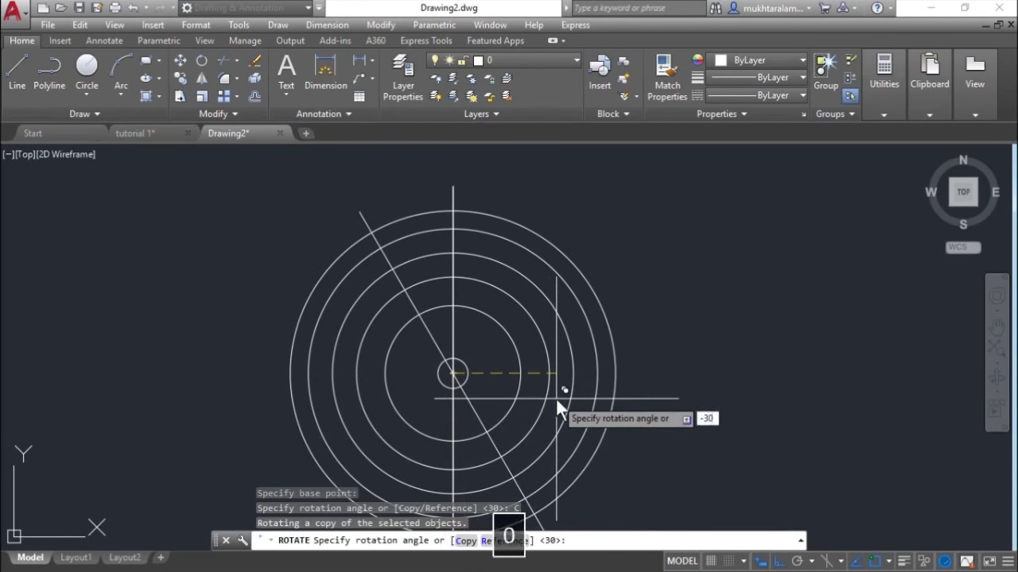
key(Return)
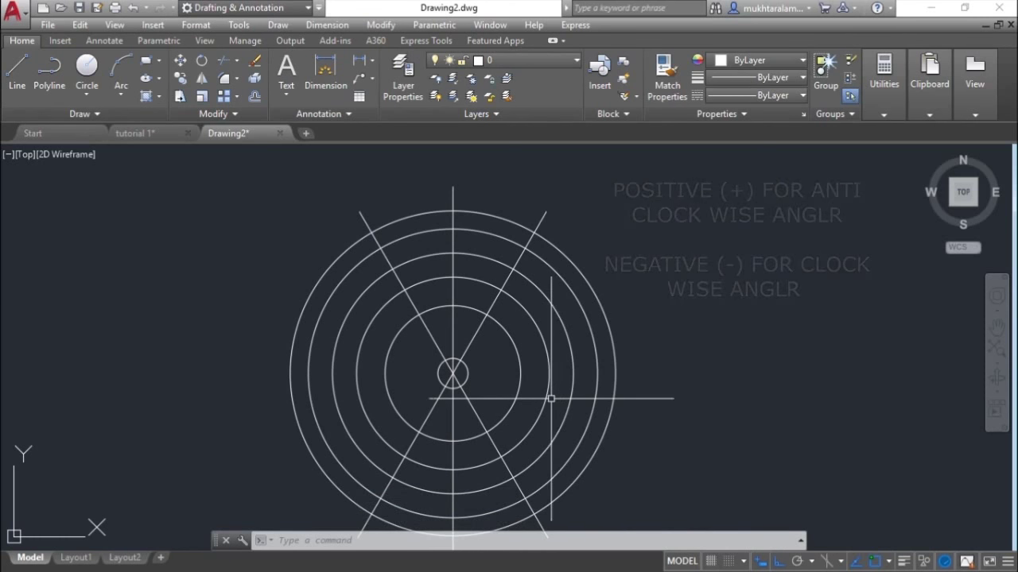
middle_drag(551, 398, 577, 394)
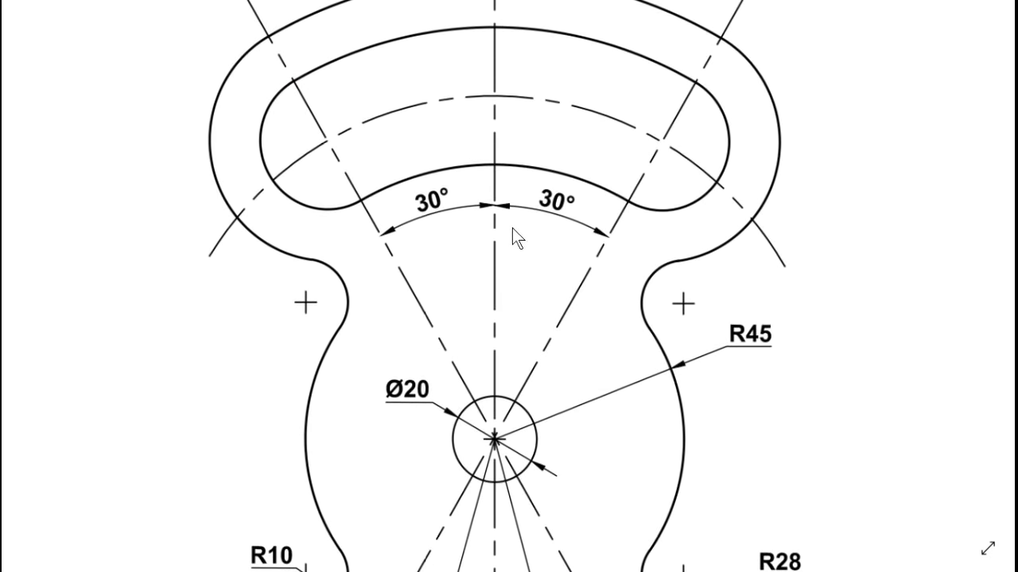
- Switch back from the reference image to Drawing2
key(alt+Tab)
- Draw circles of radius 24 and 28 centred where the left 30° line crosses a ring
middle_drag(481, 317, 451, 360)
scroll(451, 360, up, 4)
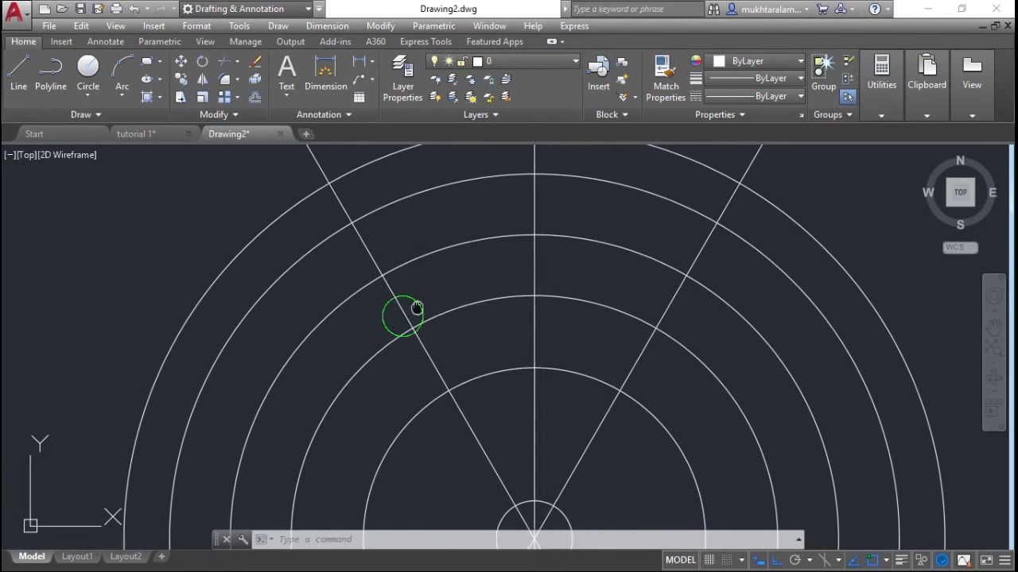
text(c)
key(Return)
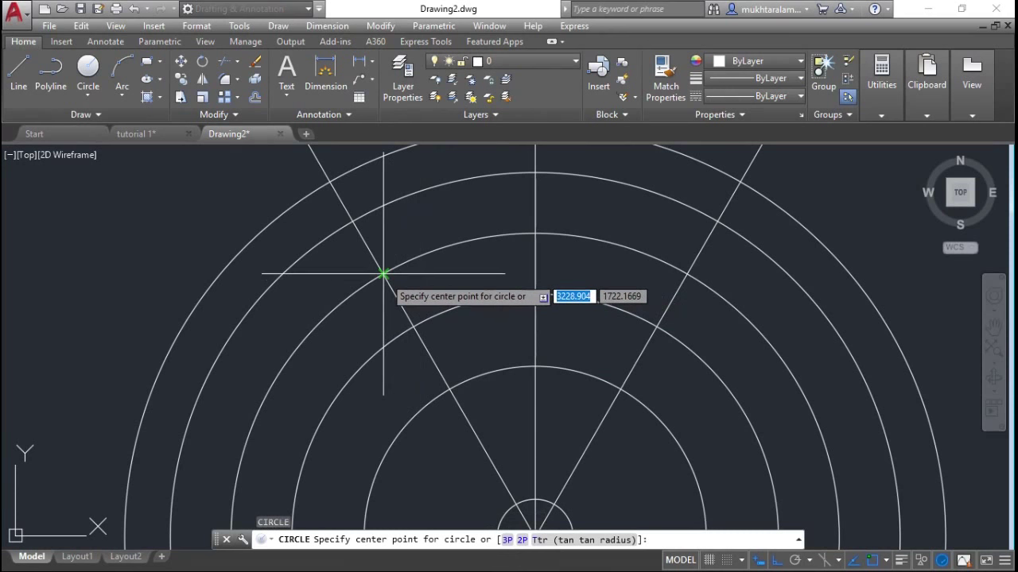
click(383, 275)
text(24)
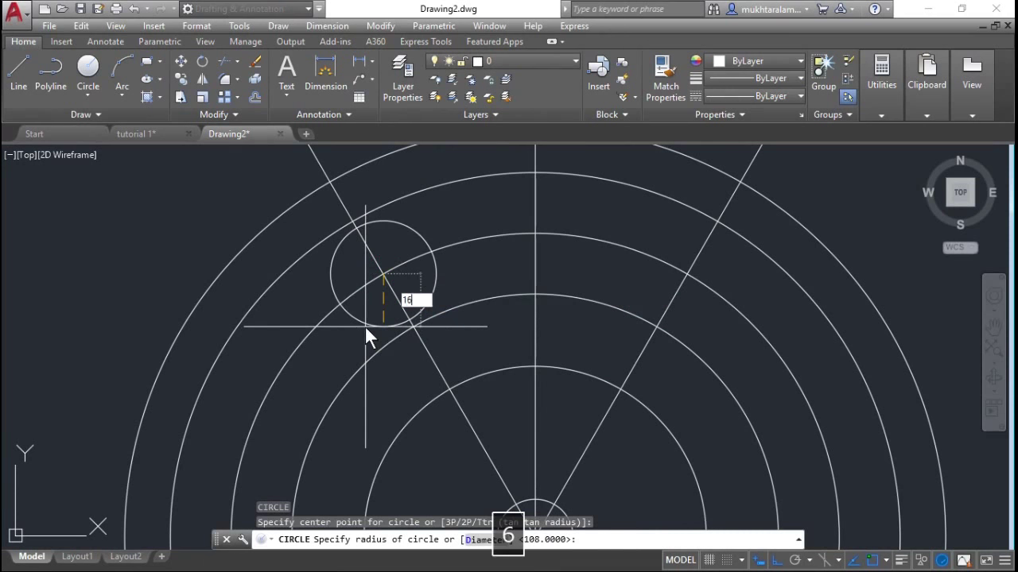
key(Return)
key(space)
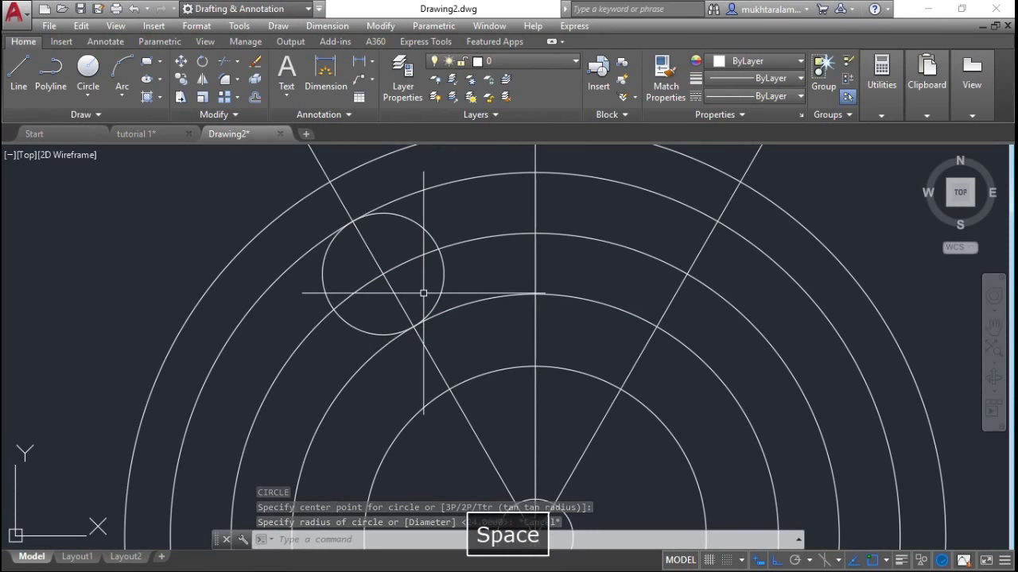
click(383, 274)
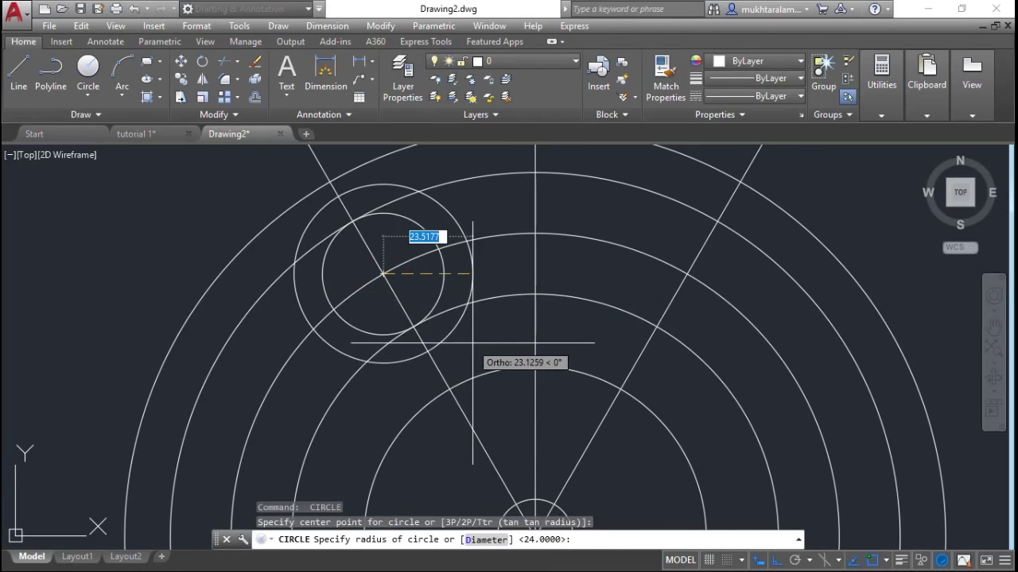
text(28)
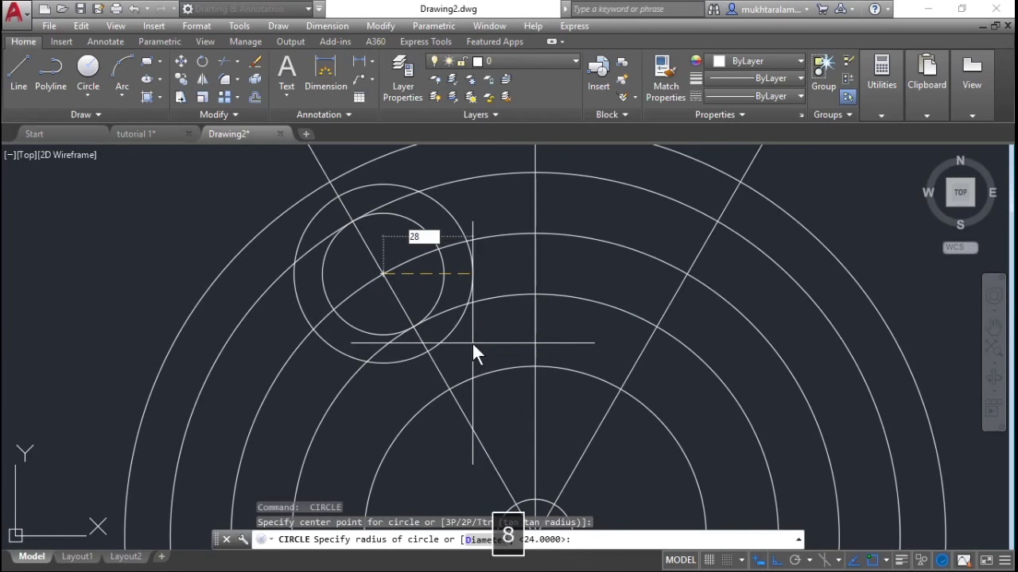
key(Return)
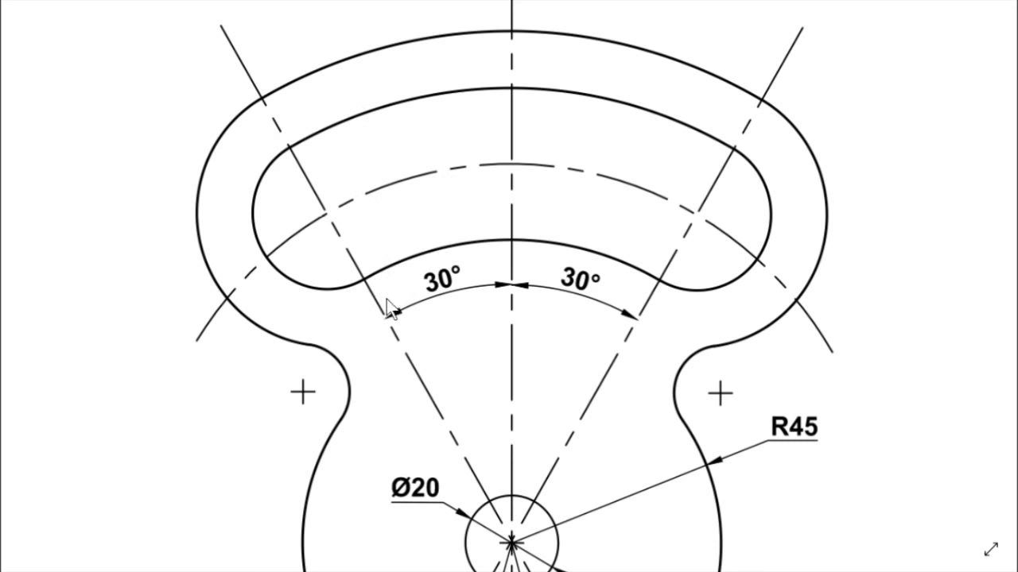
- Switch back to the AutoCAD plate drawing and pan the new radius 28 circles into view
key(alt+Tab)
middle_drag(450, 275, 424, 357)
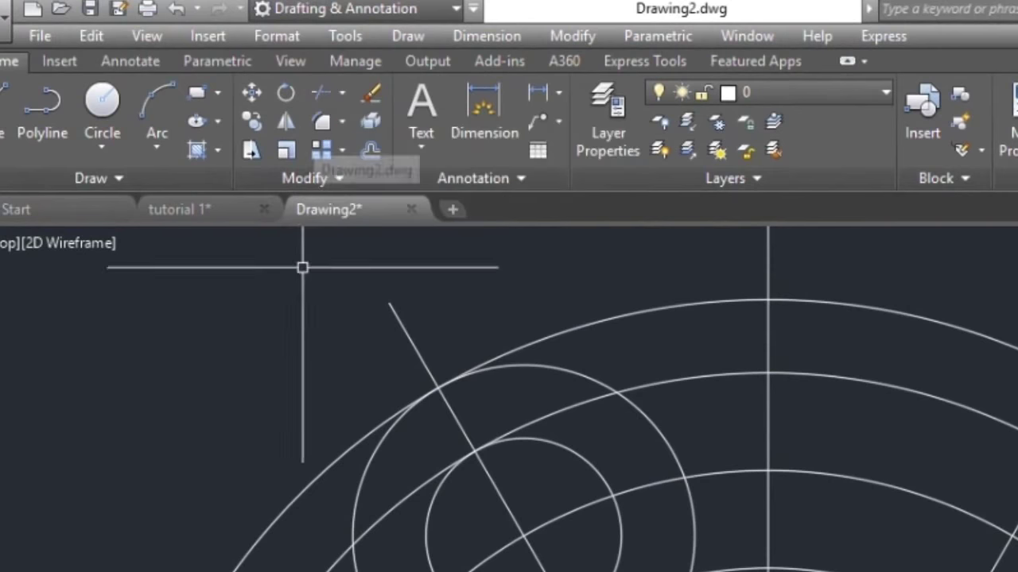
- Trim the radius 28 circle pair down to half-arcs ending on the left 30° line
scroll(279, 327, down, 3)
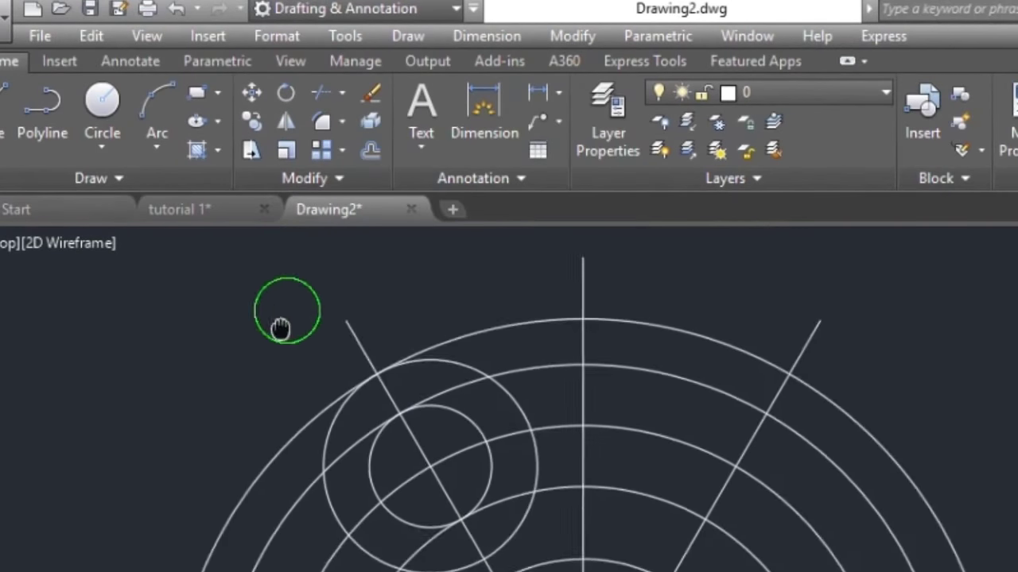
click(320, 96)
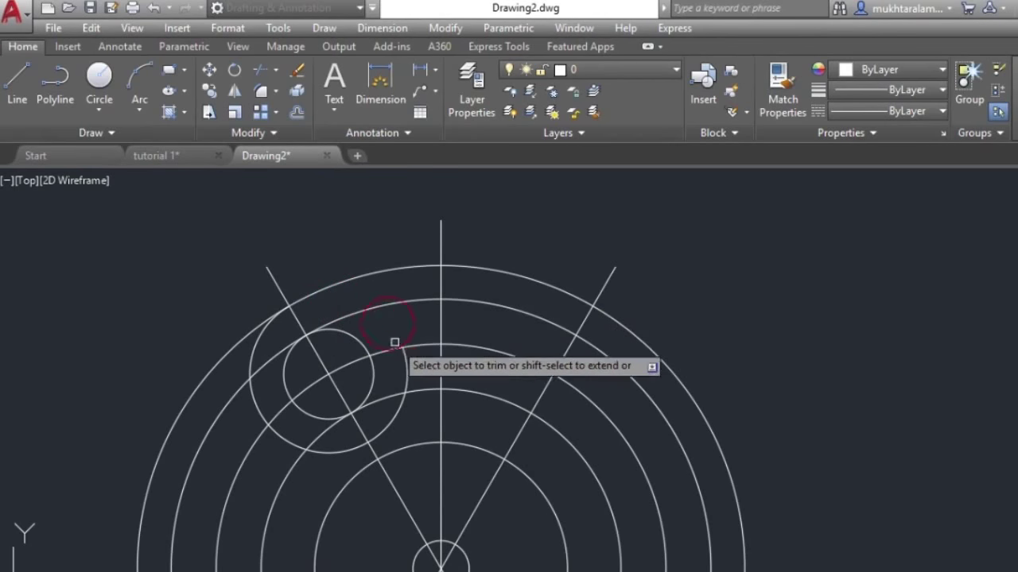
click(405, 372)
click(361, 343)
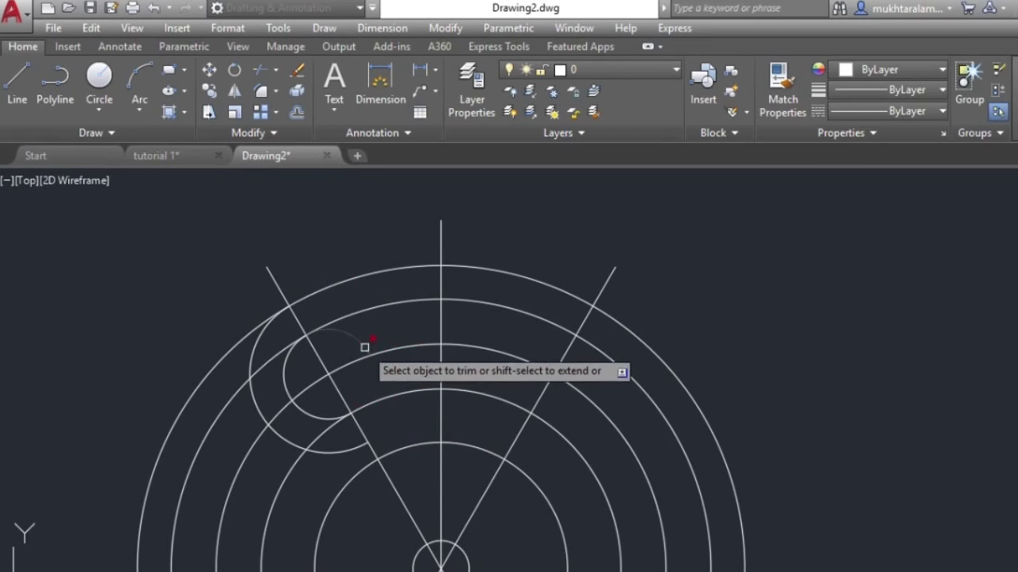
mouse_move(402, 384)
middle_down()
mouse_move(504, 342)
mouse_move(525, 372)
middle_up()
scroll(495, 371, down, 2)
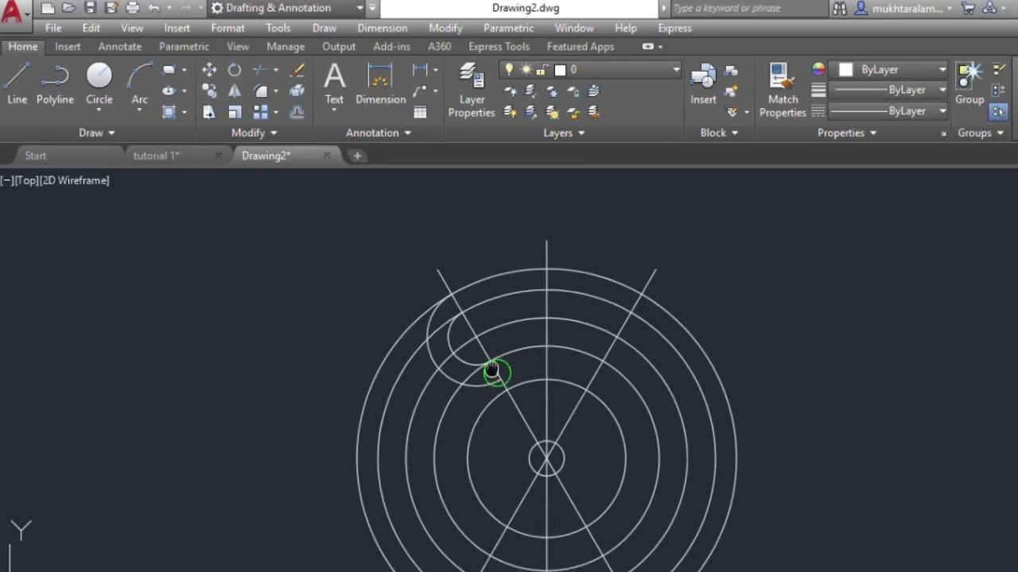
- Select the two leftover upper-left arcs and reframe the drawing around them
click(440, 354)
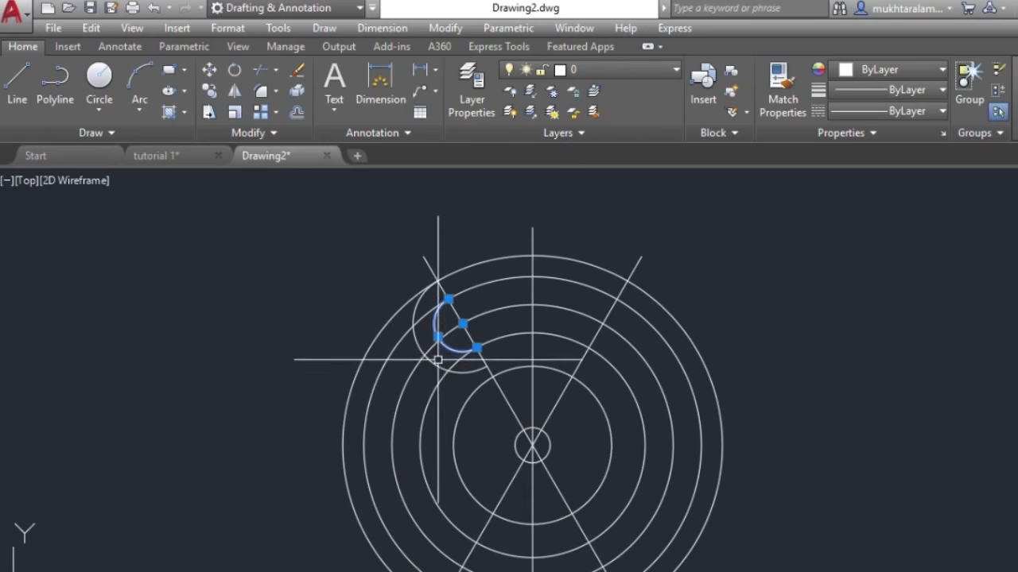
click(434, 326)
scroll(475, 386, up, 2)
mouse_move(474, 385)
middle_down()
mouse_move(450, 422)
mouse_move(407, 433)
middle_up()
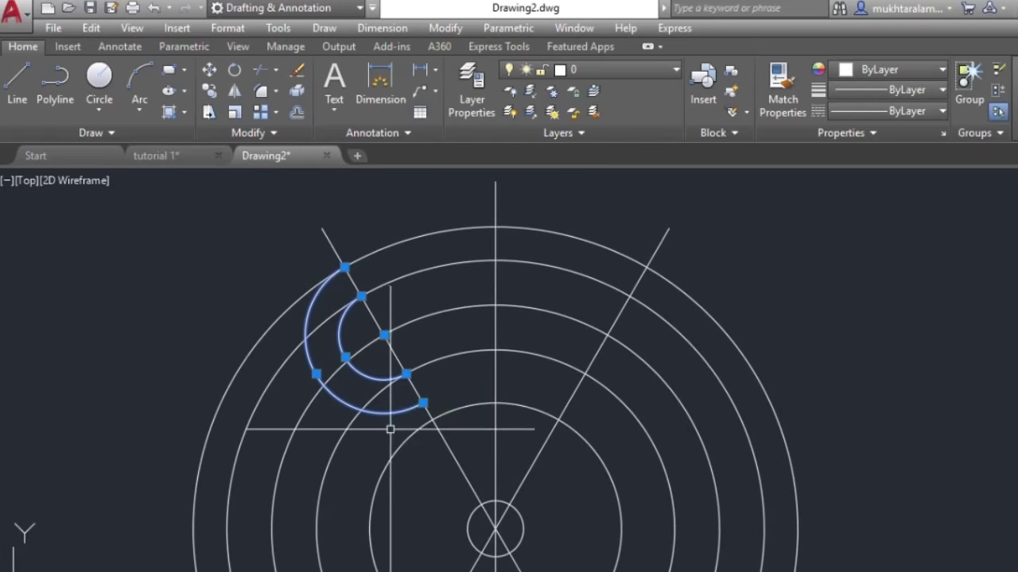
scroll(496, 402, down, 2)
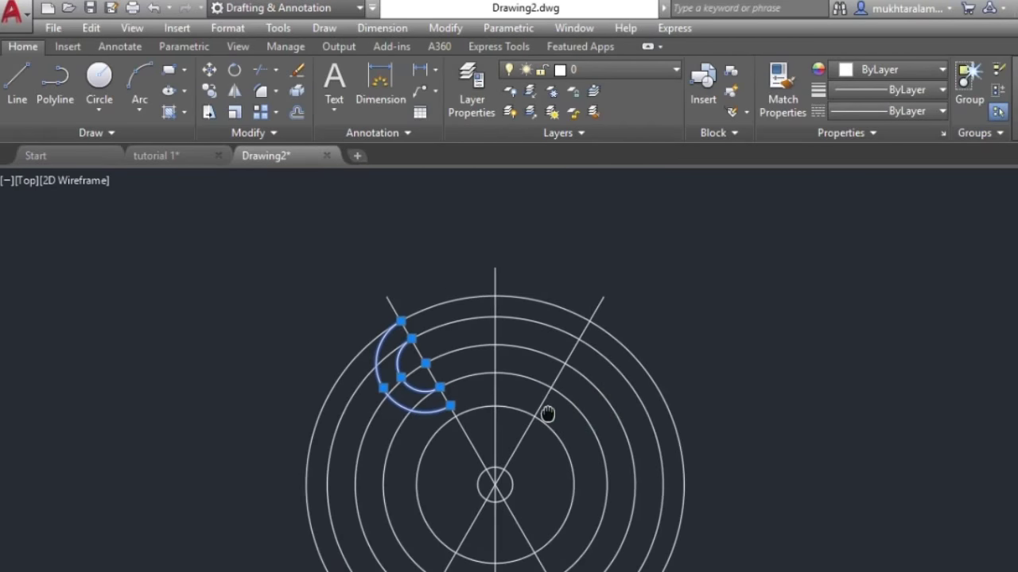
mouse_move(522, 415)
middle_down()
mouse_move(475, 431)
mouse_move(468, 454)
middle_up()
scroll(475, 431, up, 2)
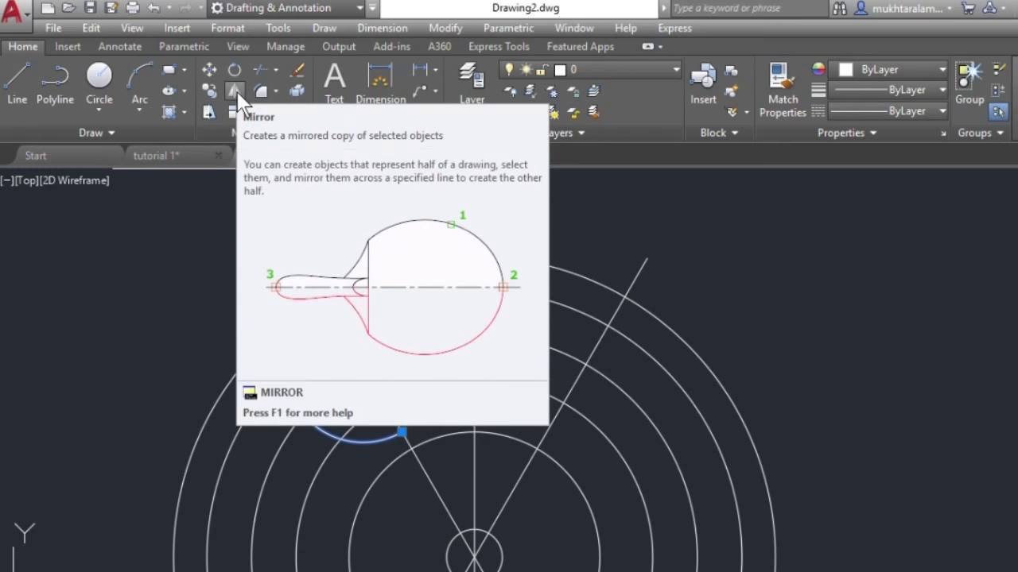
- Mirror the selected arc pair about two points on the vertical centre line, answering No to erase source
click(238, 95)
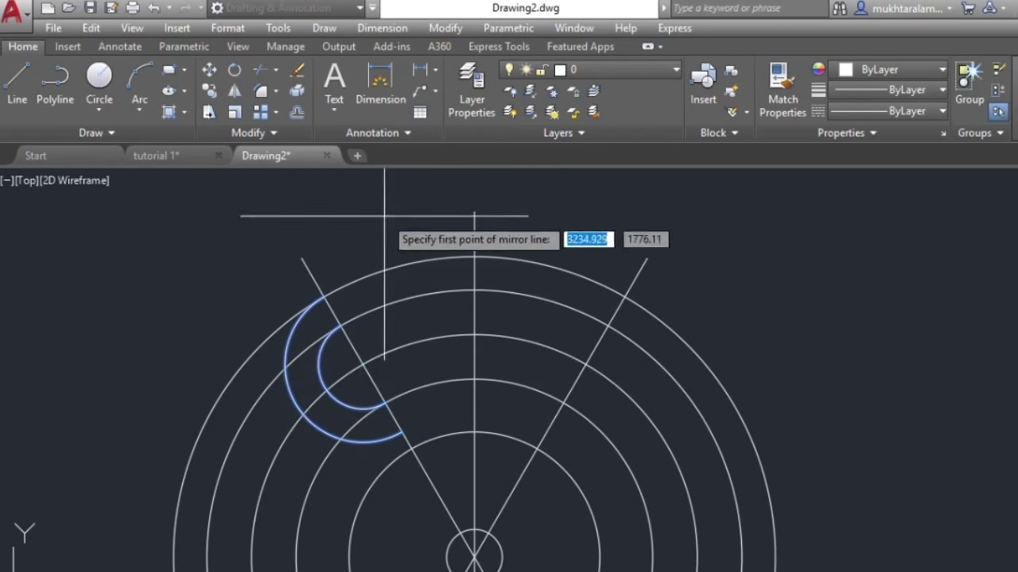
scroll(389, 238, down, 2)
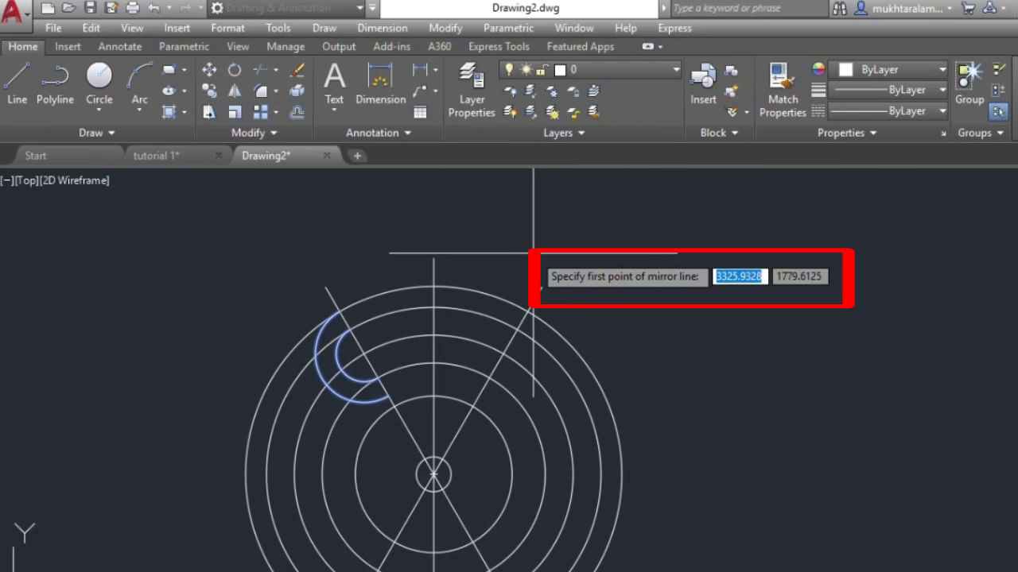
middle_drag(566, 427, 596, 382)
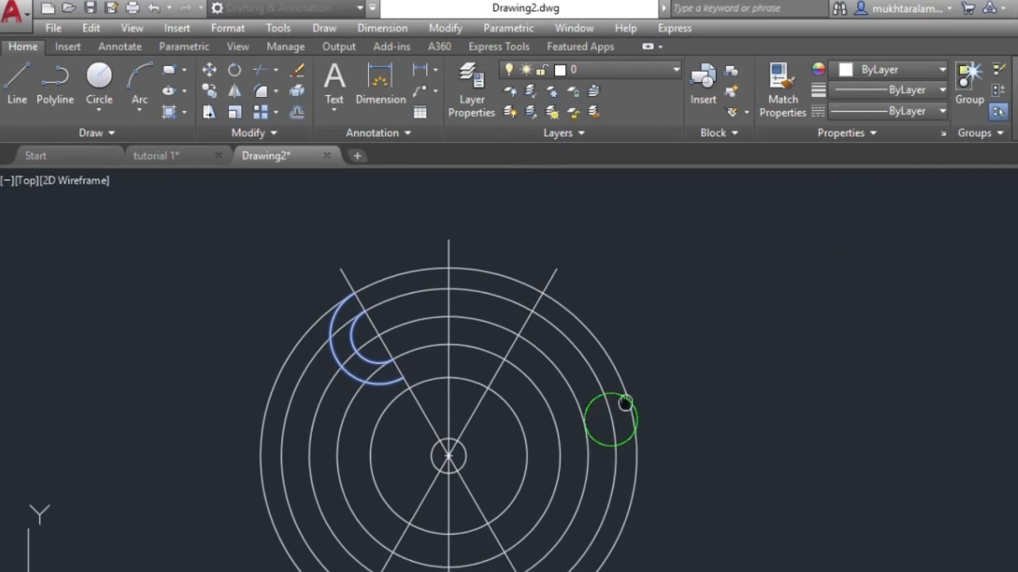
middle_drag(487, 382, 496, 365)
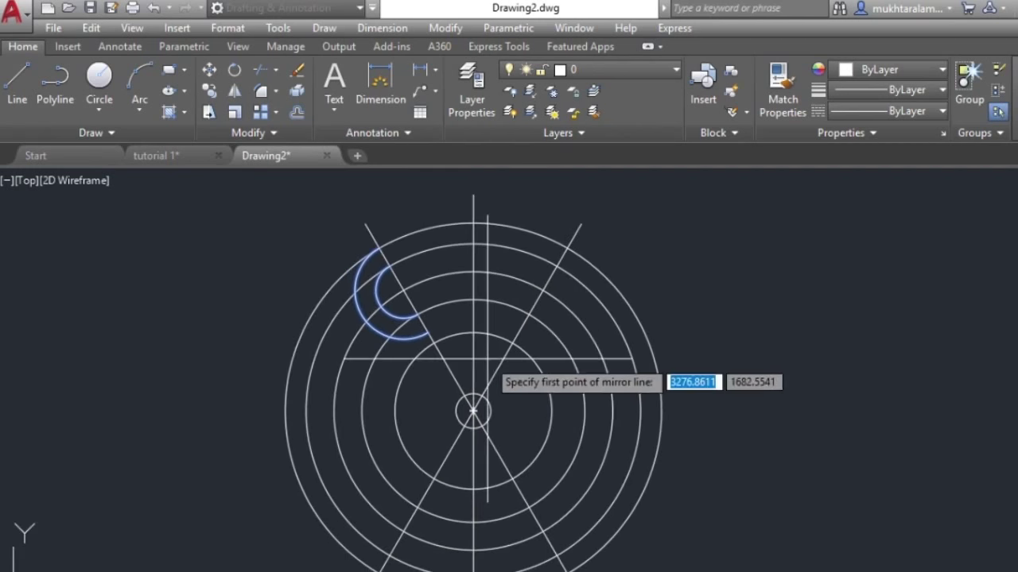
scroll(496, 366, up, 1)
scroll(502, 368, down, 1)
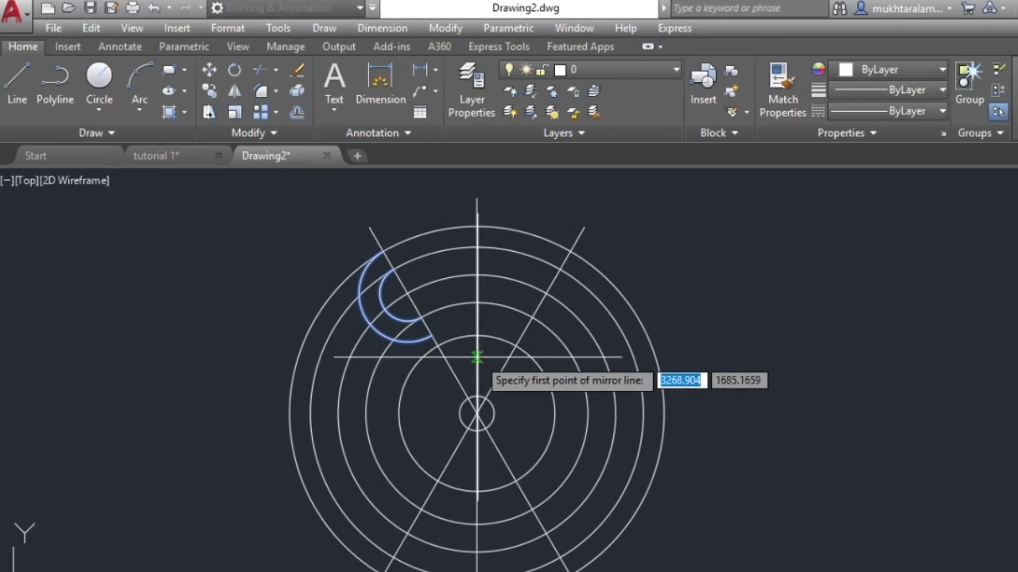
click(477, 358)
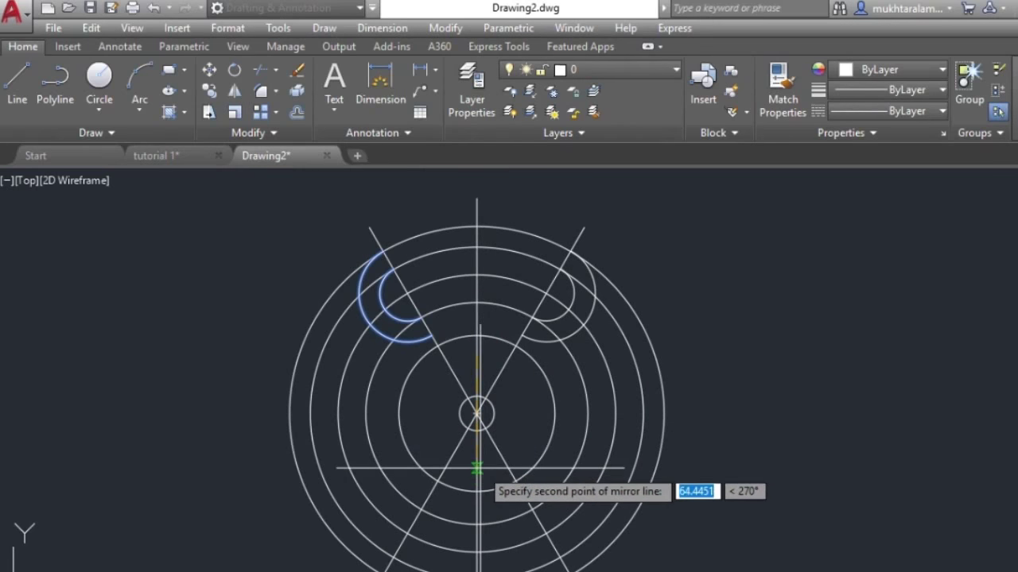
click(477, 469)
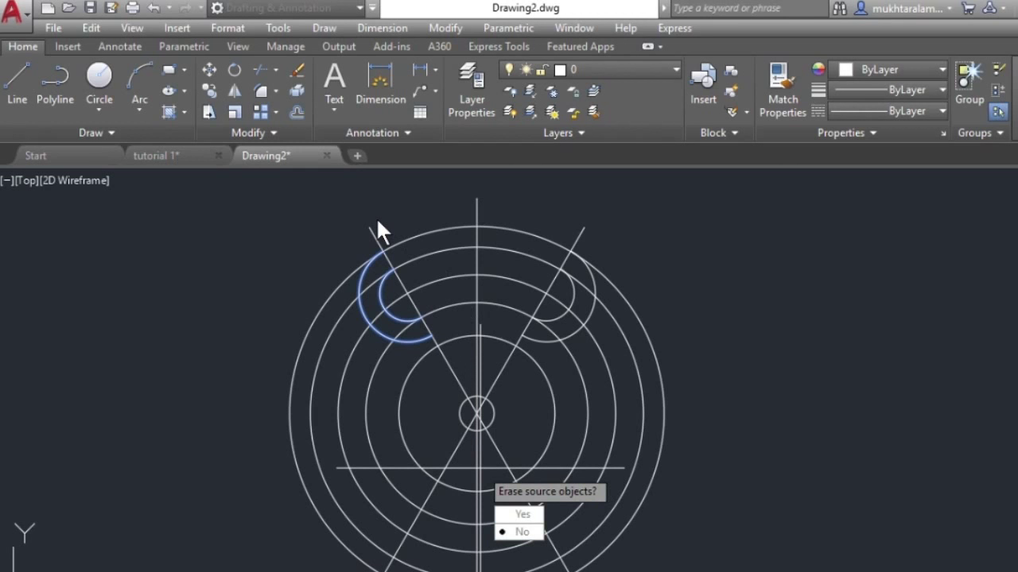
click(522, 532)
scroll(580, 326, up, 2)
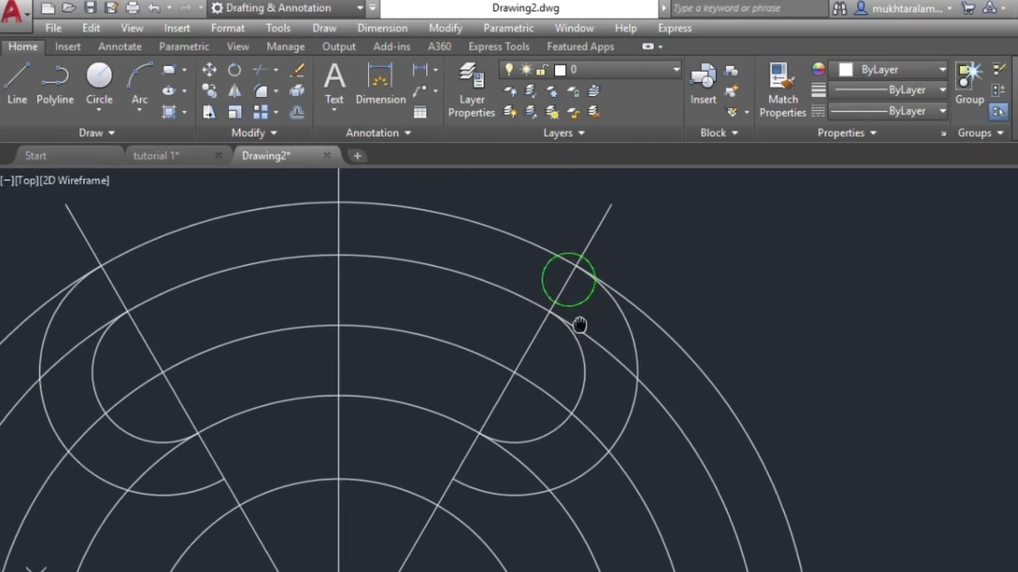
scroll(595, 340, up, 1)
scroll(596, 340, down, 2)
scroll(588, 334, down, 2)
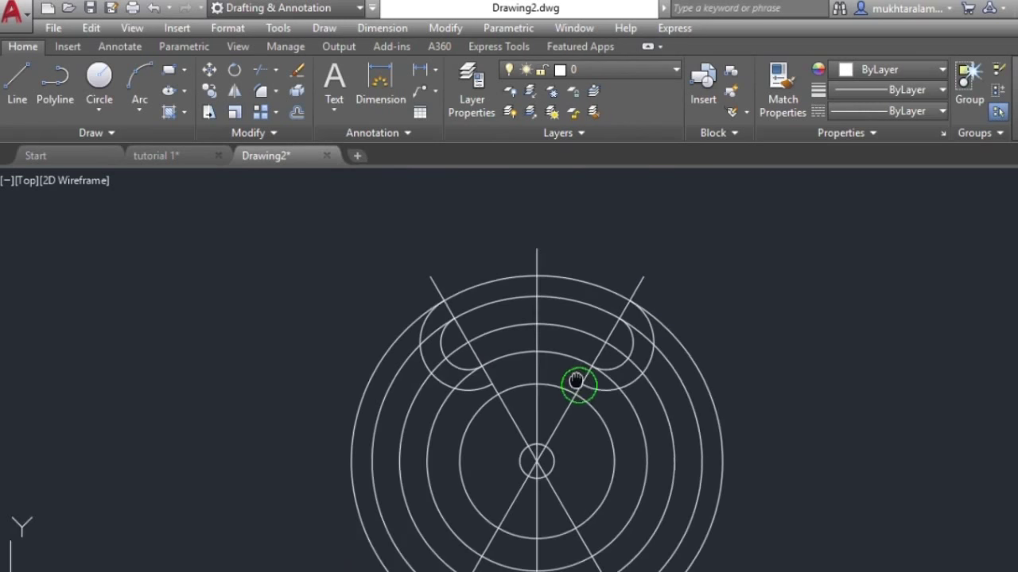
- Trim the right and left outer circle arcs back to the slot outline with TR
middle_drag(577, 447, 558, 431)
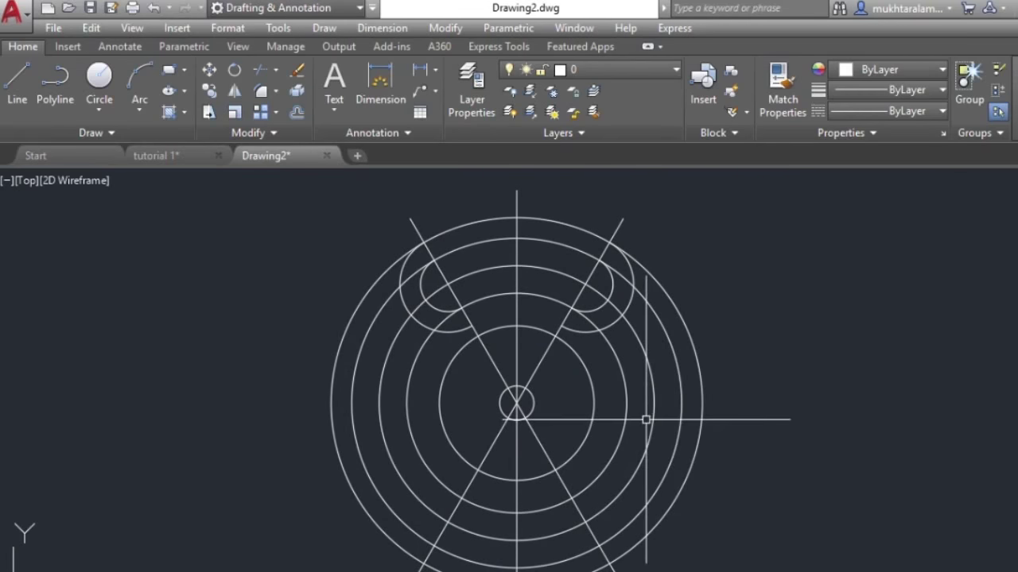
middle_drag(737, 377, 704, 411)
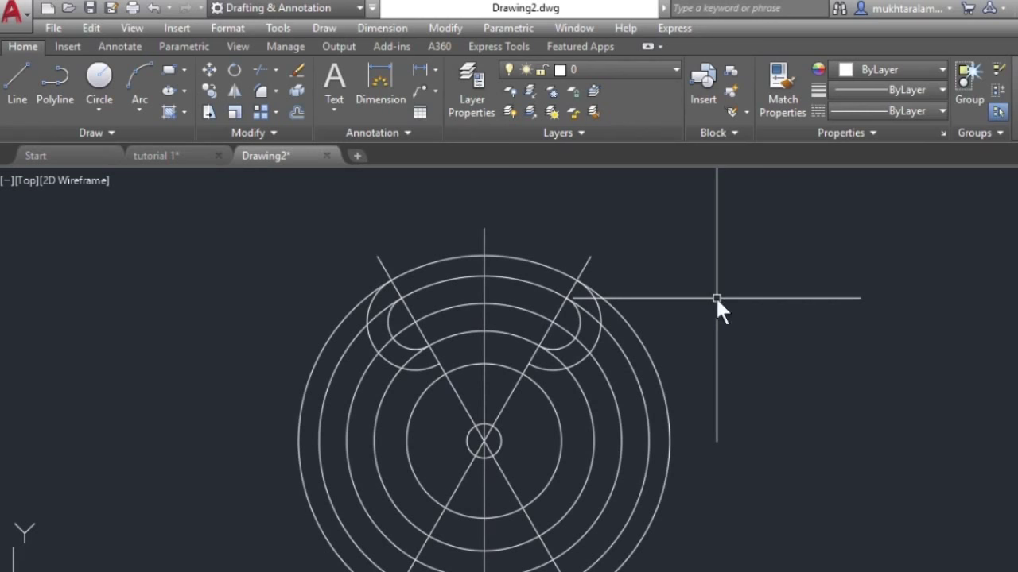
text(TR)
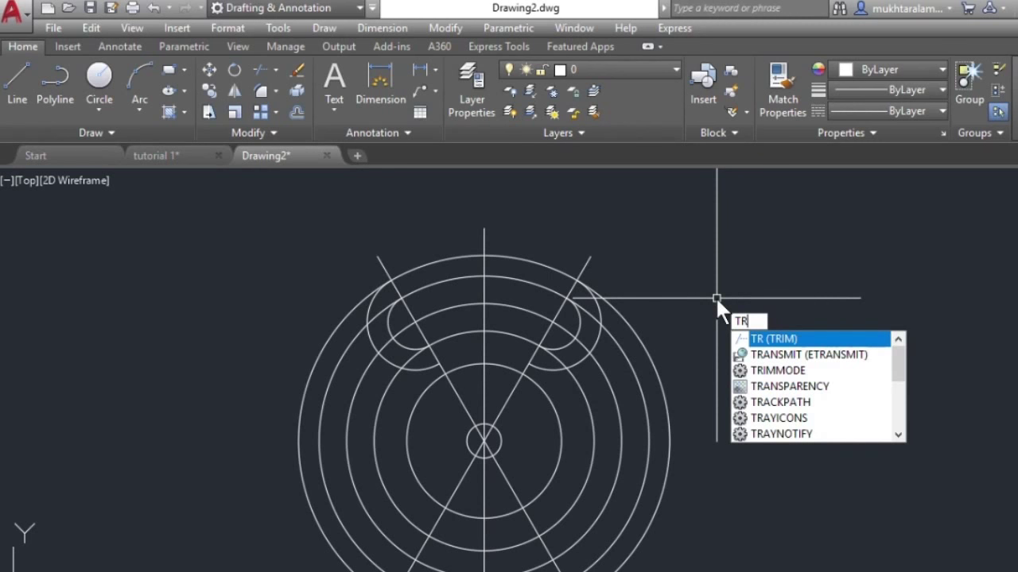
key(Return)
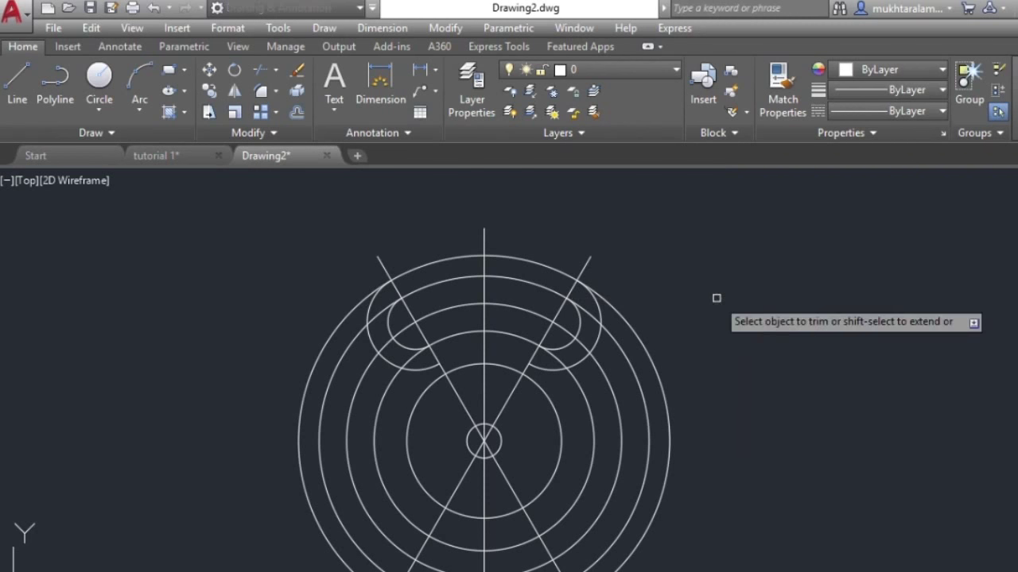
click(715, 404)
click(579, 445)
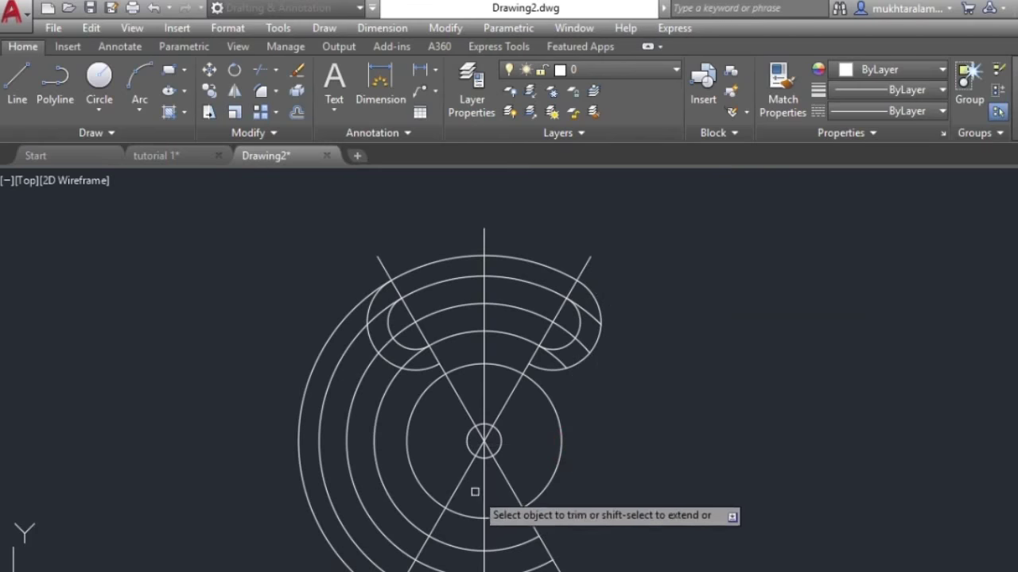
click(386, 434)
click(290, 465)
middle_drag(373, 459, 407, 342)
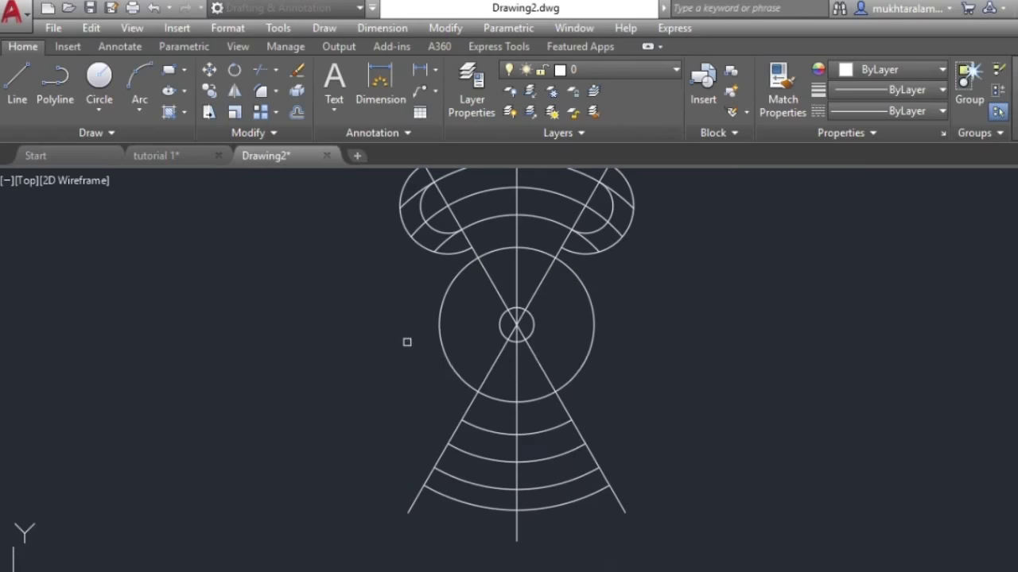
key(Escape)
- Delete the four lower arcs and frame the upper slot
click(489, 420)
click(468, 529)
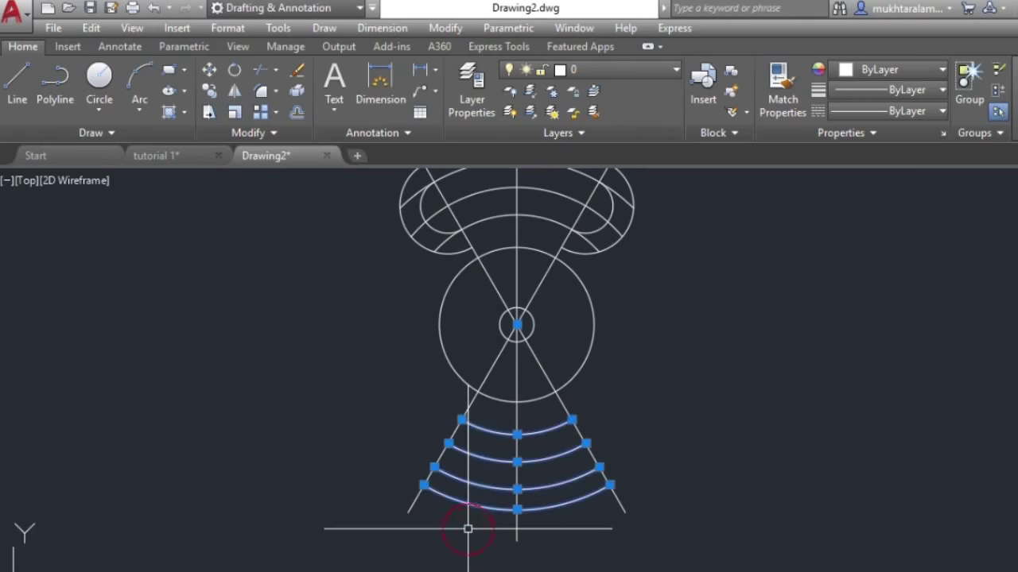
key(Delete)
middle_drag(654, 371, 621, 504)
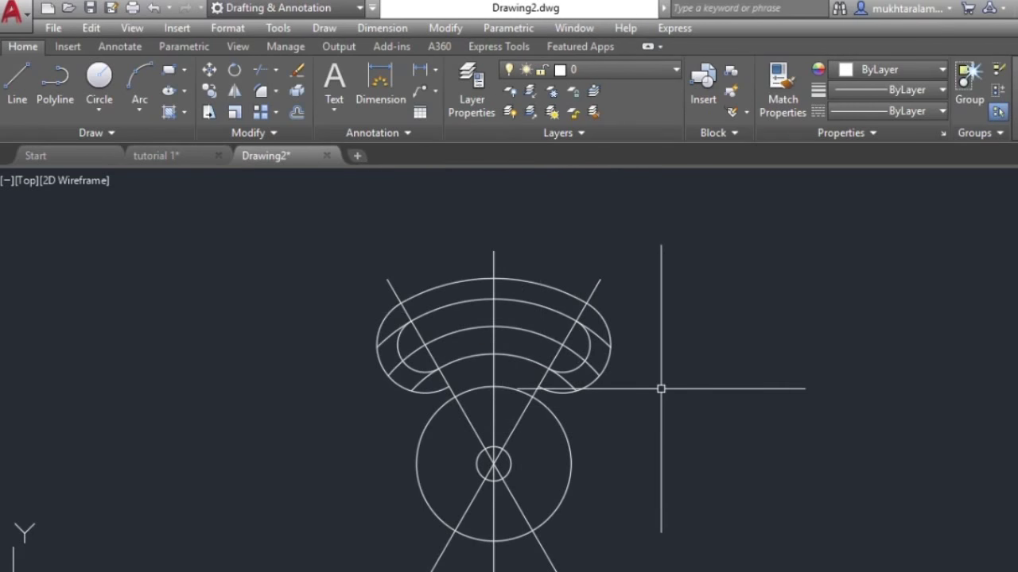
scroll(557, 452, up, 1)
scroll(530, 363, up, 4)
middle_drag(791, 489, 760, 486)
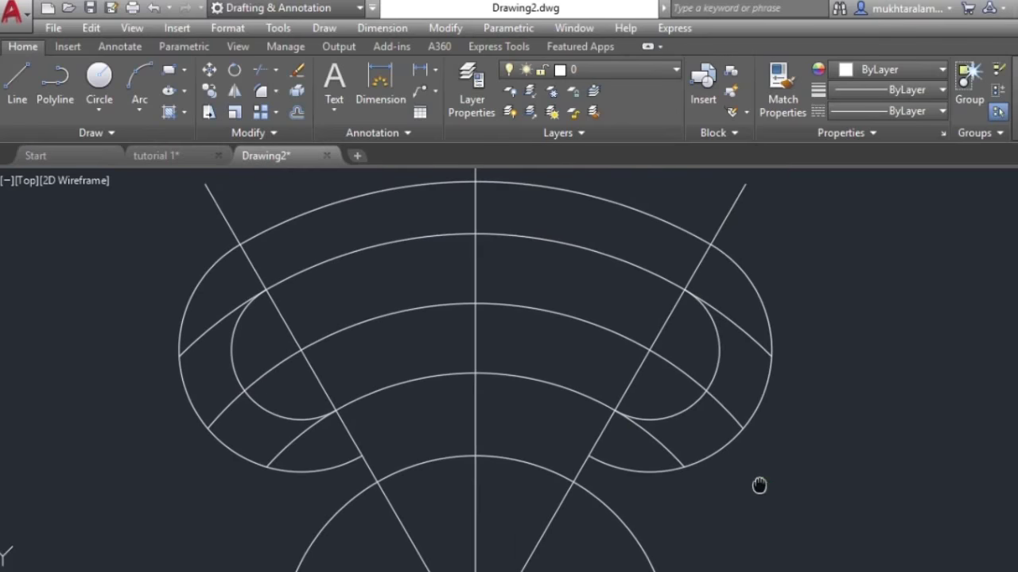
- Start TRIM again using all objects as cutting edges
text(tr)
key(Return)
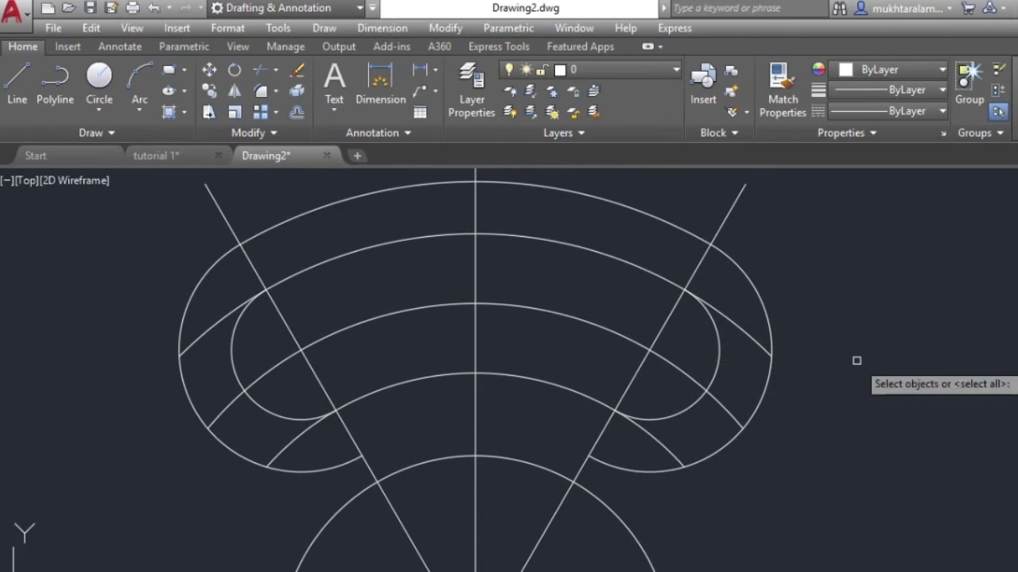
key(Return)
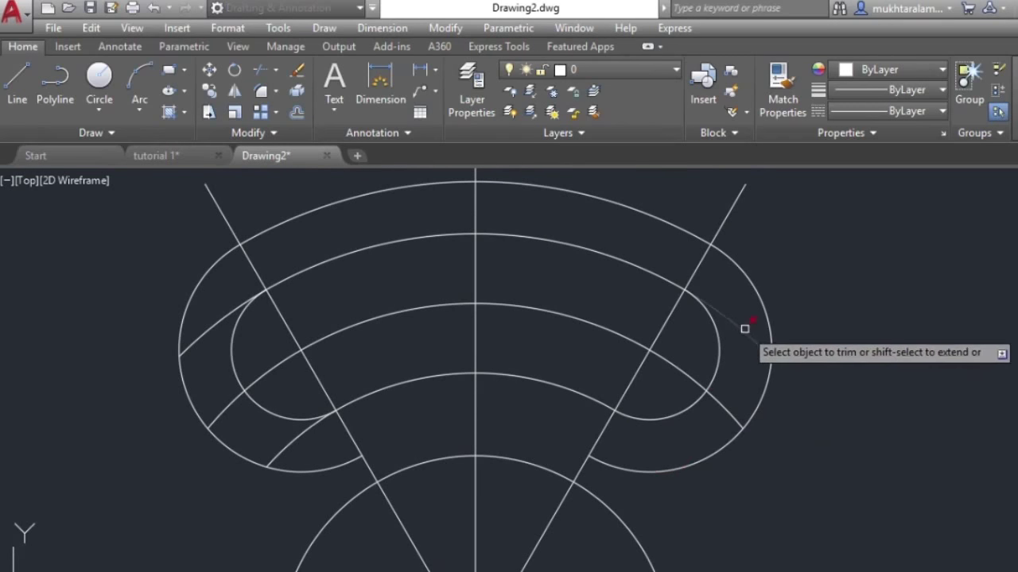
scroll(699, 391, down, 2)
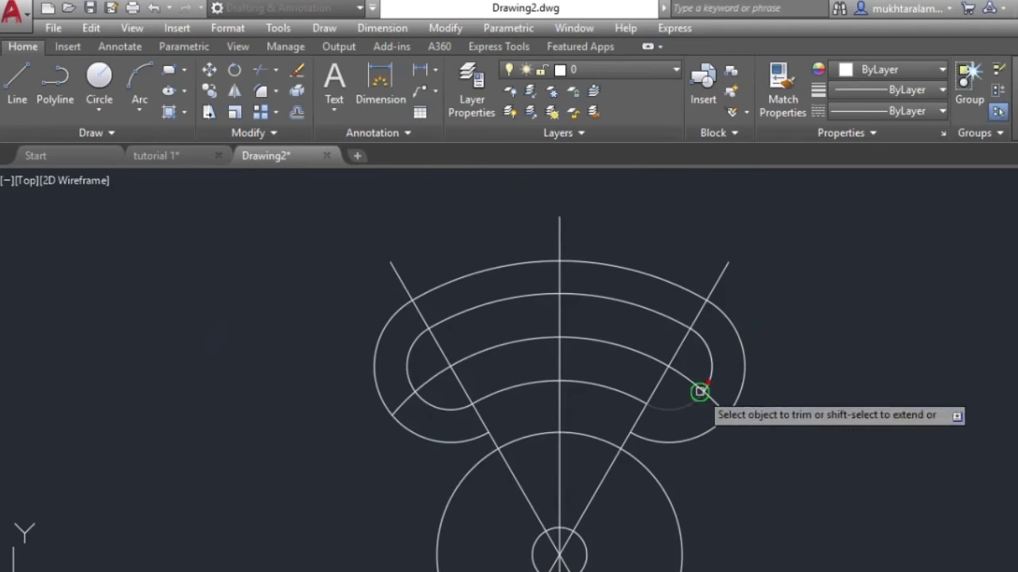
scroll(700, 391, down, 2)
scroll(711, 405, down, 2)
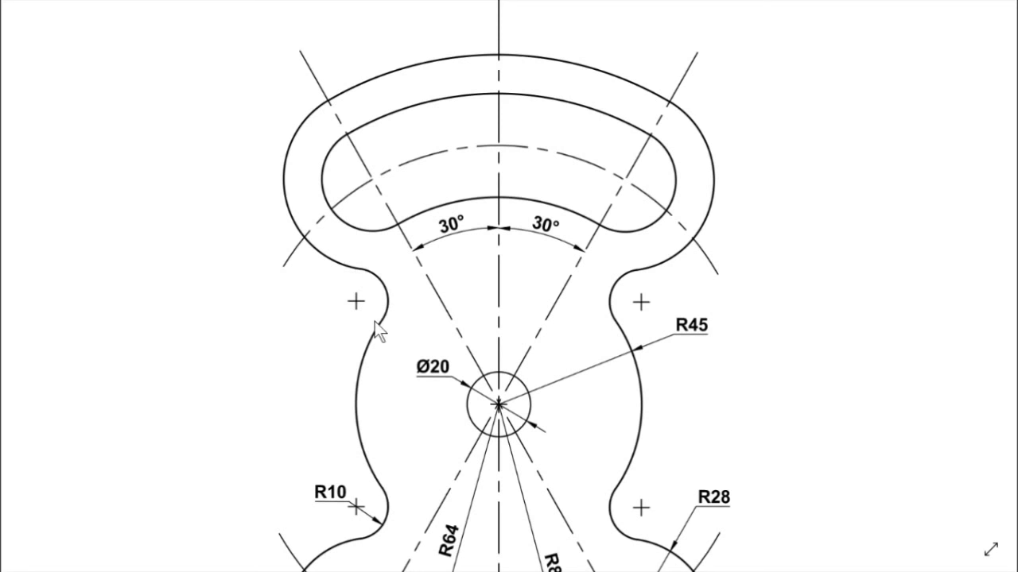
- Leave the reference image for the AutoCAD drawing and recentre the trimmed slot outline
scroll(399, 348, down, 2)
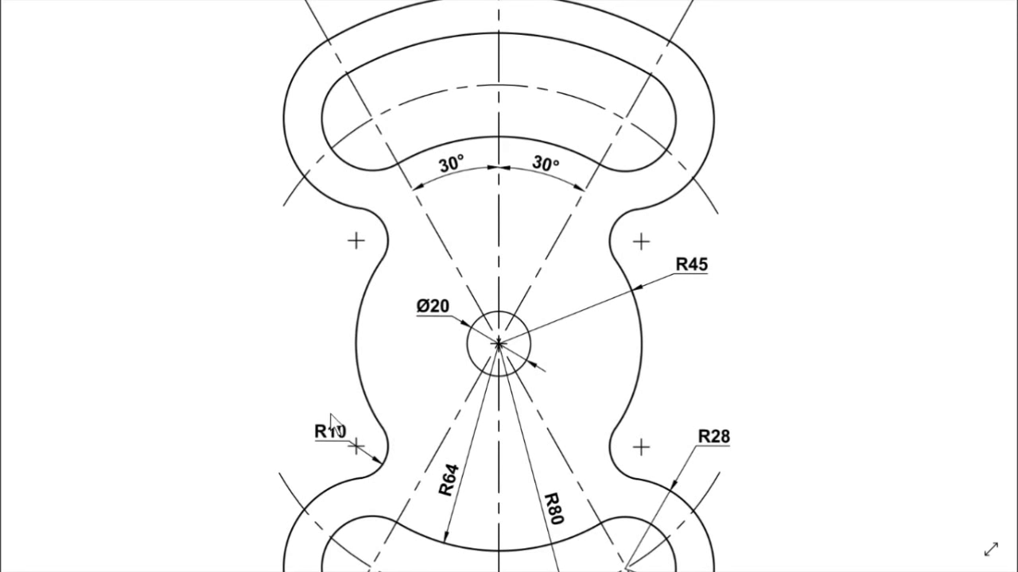
key(alt+Tab)
middle_drag(421, 308, 337, 333)
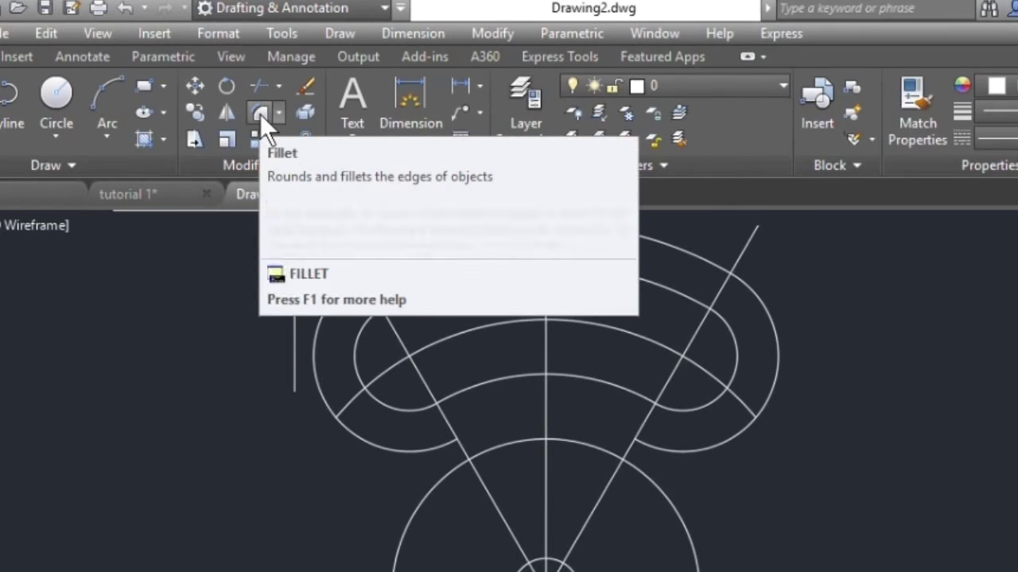
- Fillet the right outer arc to the R45 circle with radius 10
click(260, 114)
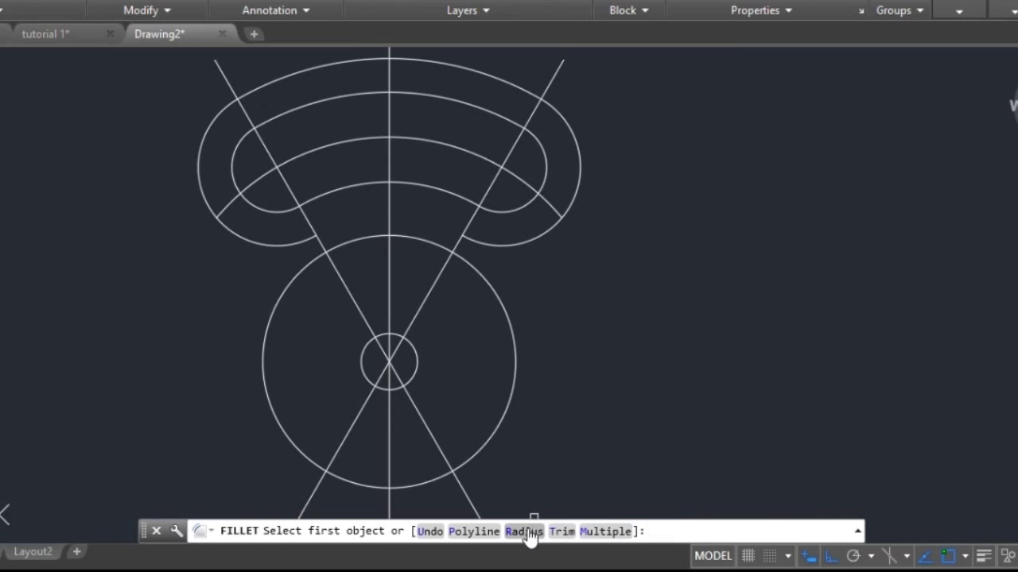
click(525, 531)
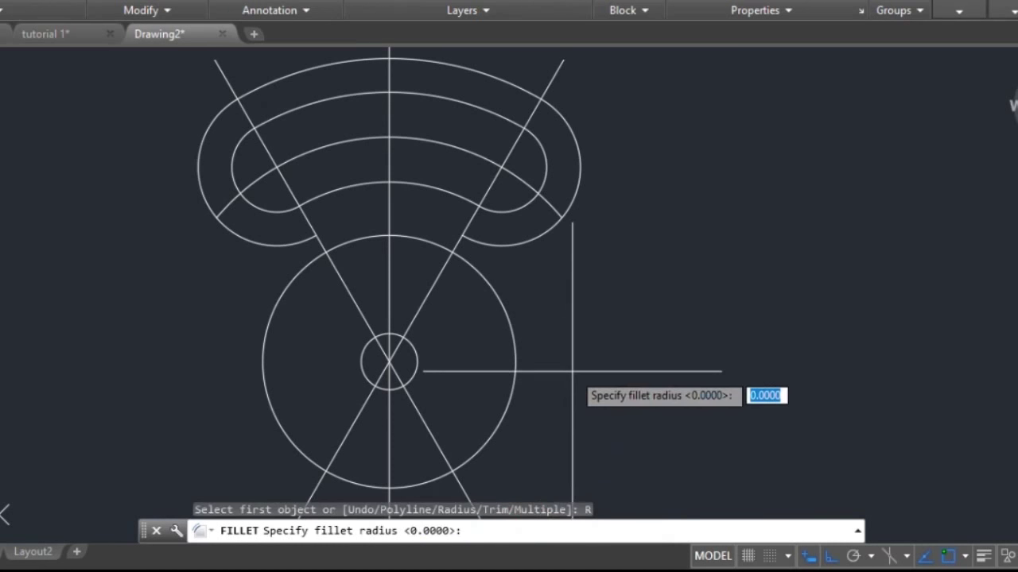
text(0)
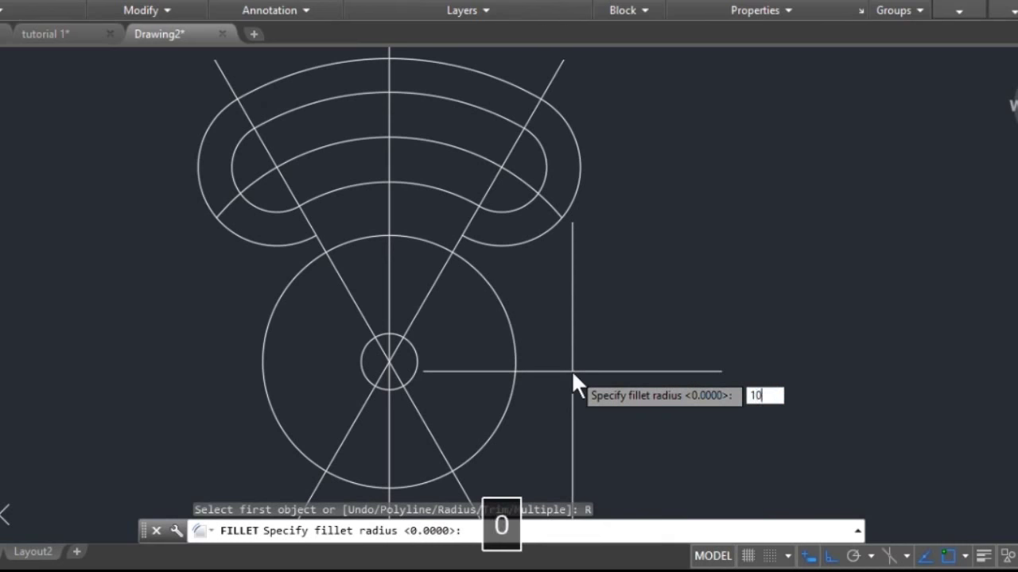
key(Return)
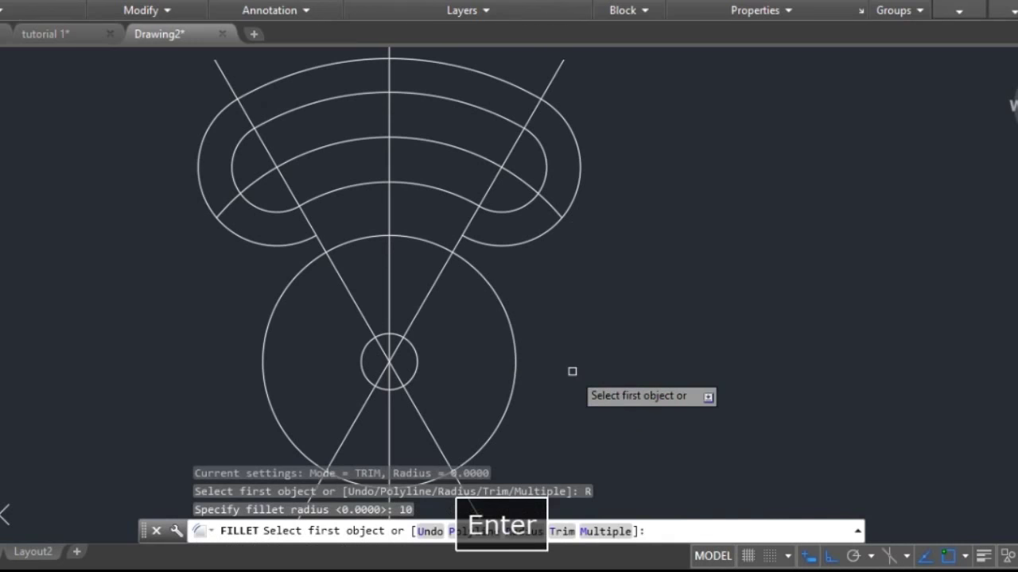
scroll(491, 251, up, 2)
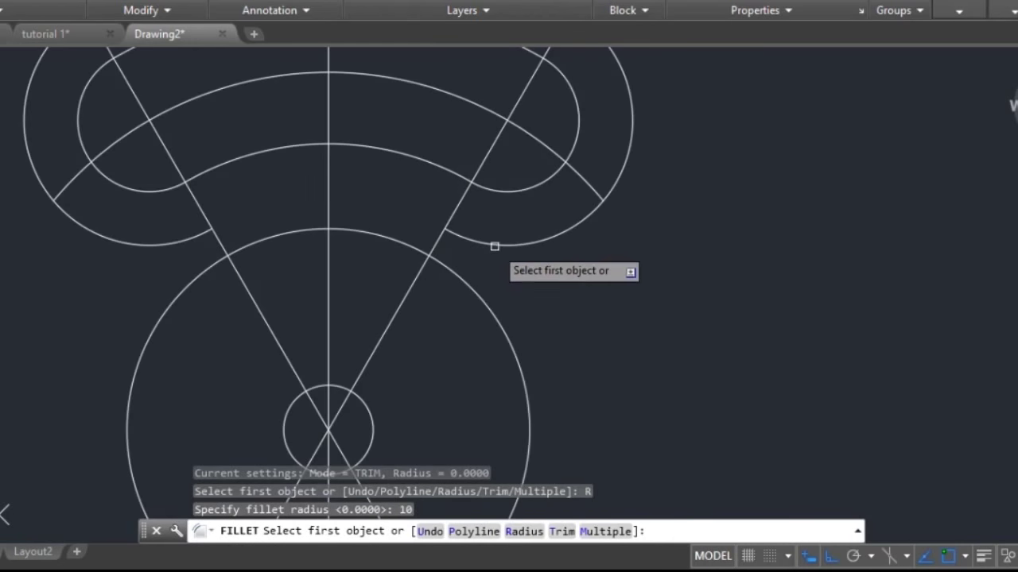
click(494, 247)
click(491, 310)
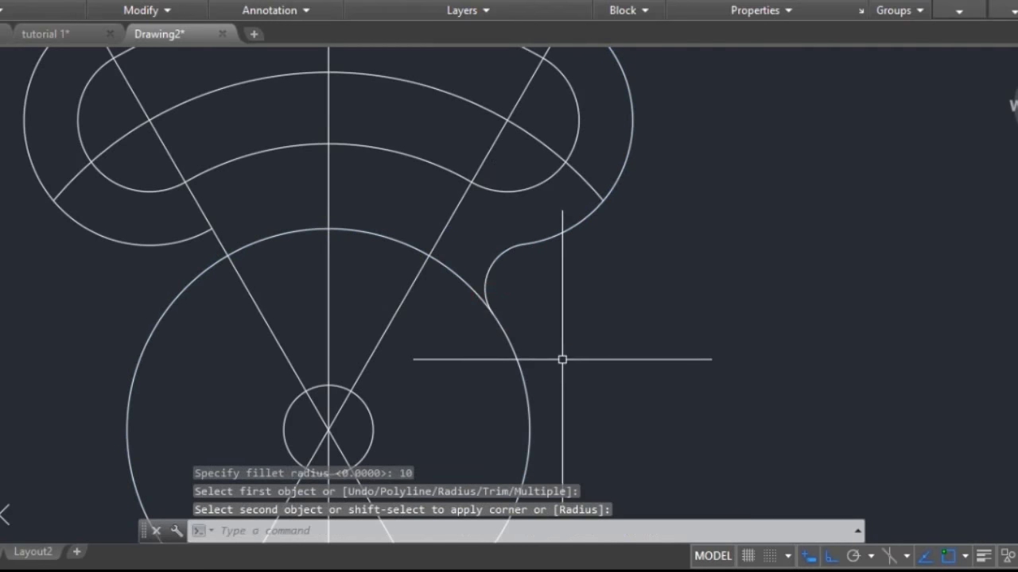
- Repeat the radius 10 fillet between the left outer arc and the circle, then reframe the drawing
key(space)
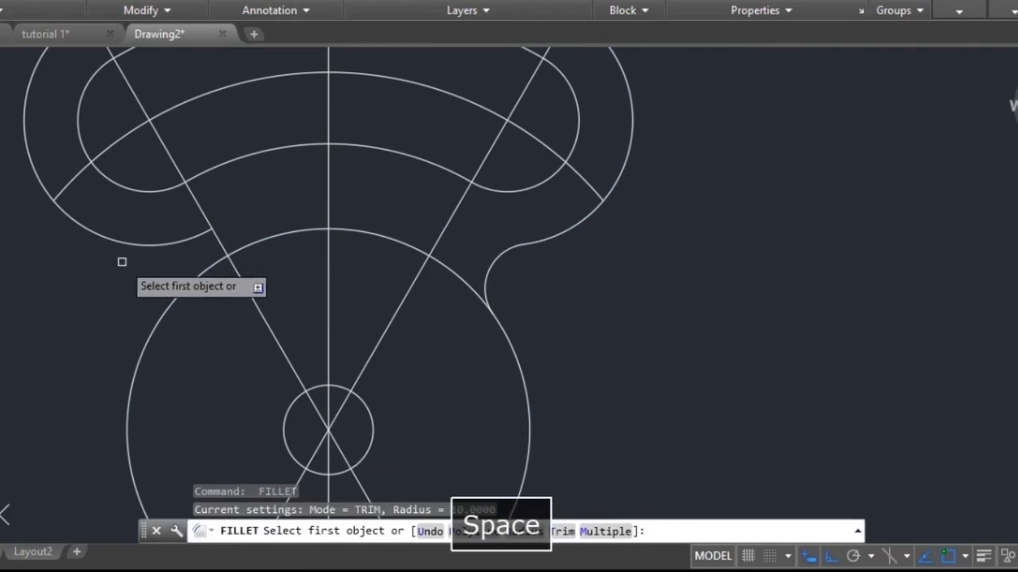
click(132, 249)
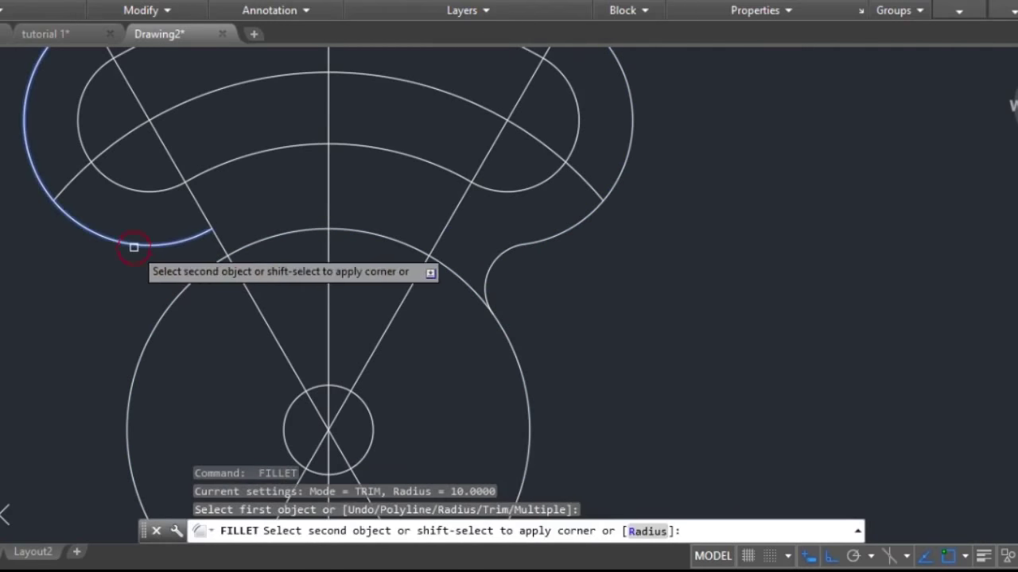
click(163, 314)
scroll(194, 372, down, 3)
middle_drag(261, 345, 336, 334)
scroll(520, 330, down, 2)
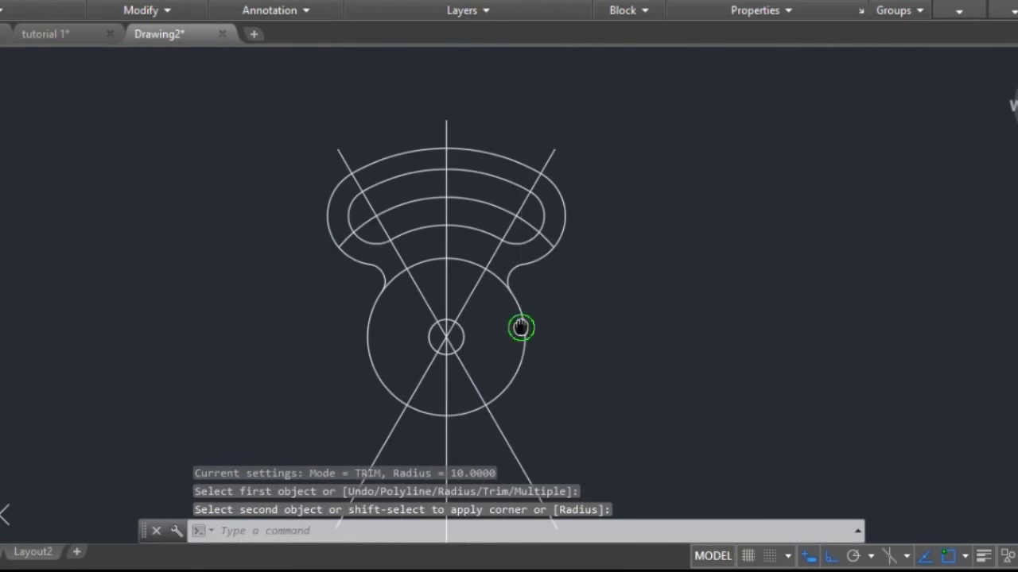
mouse_move(569, 287)
middle_down()
mouse_move(563, 300)
mouse_move(531, 276)
middle_up()
scroll(490, 295, down, 2)
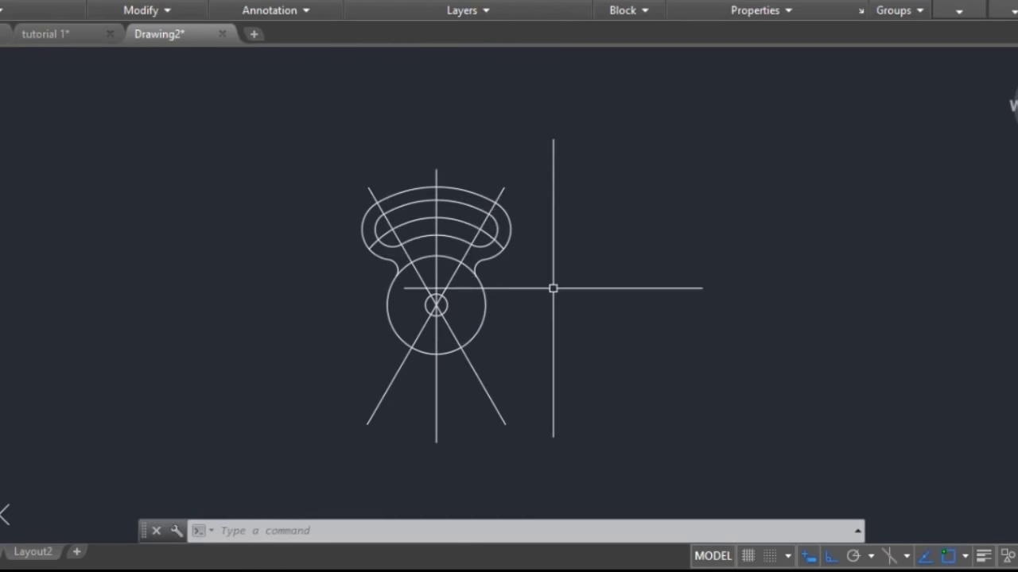
- Window-select all curves of the upper rounded lobe
scroll(552, 287, up, 2)
middle_drag(529, 300, 548, 314)
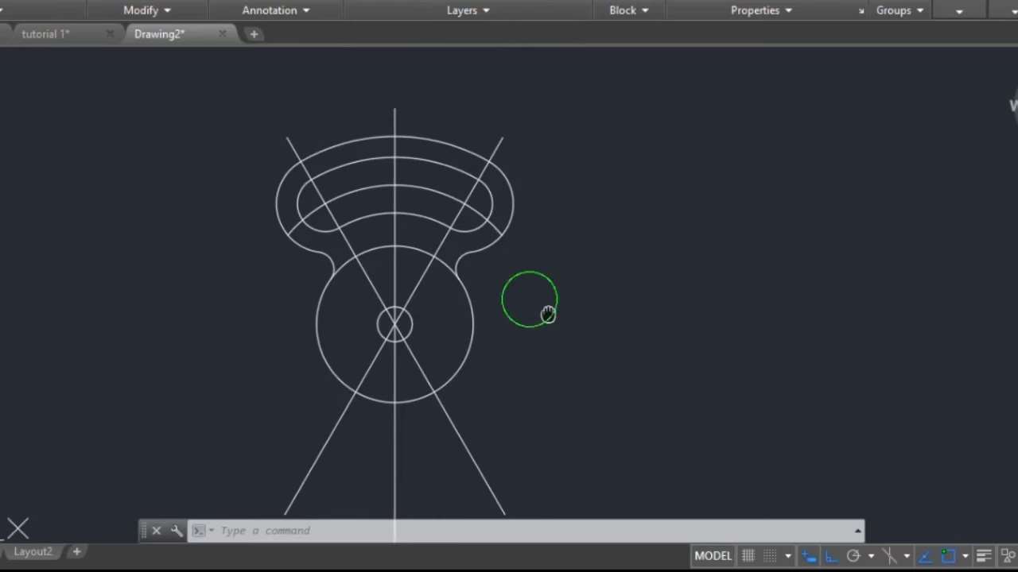
click(213, 83)
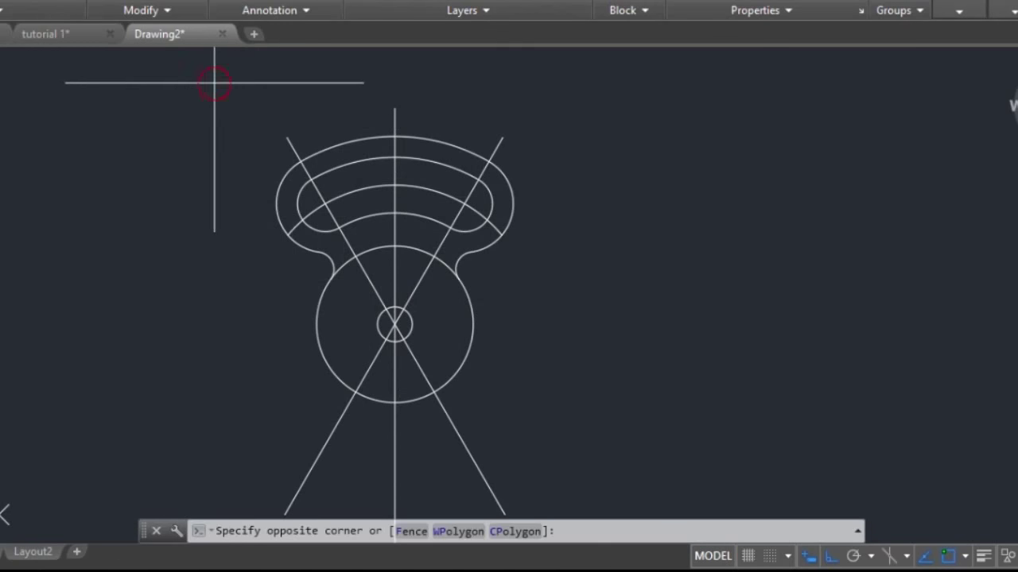
click(568, 298)
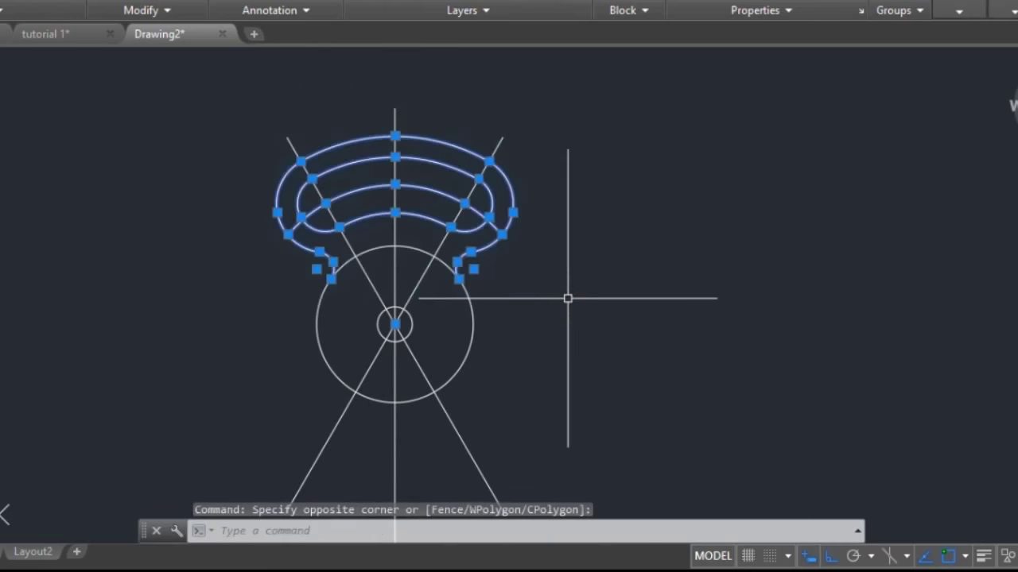
scroll(371, 254, up, 2)
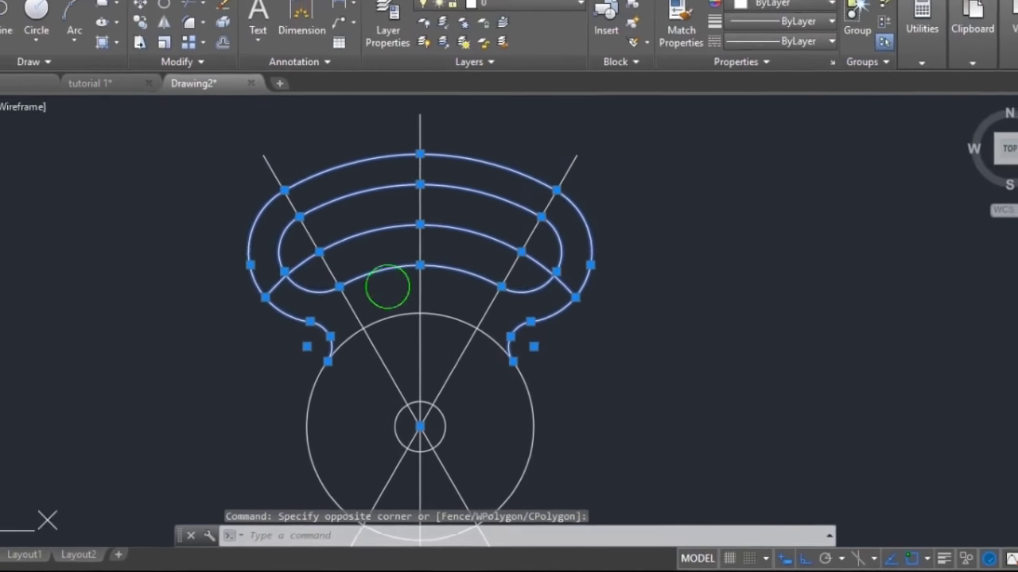
scroll(386, 289, down, 2)
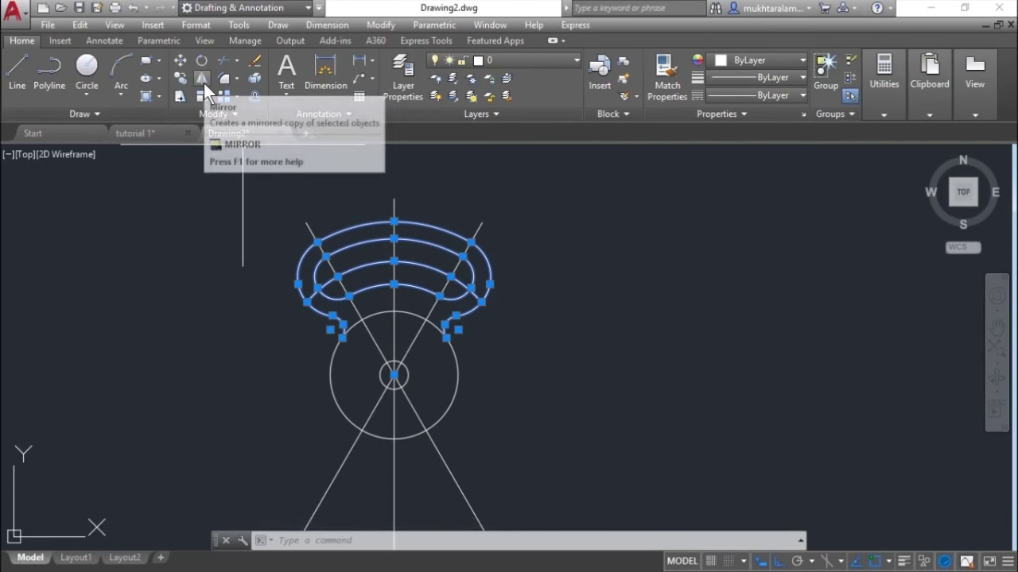
- Mirror the lobe about the circle's left and right quadrants, keeping the original
click(204, 89)
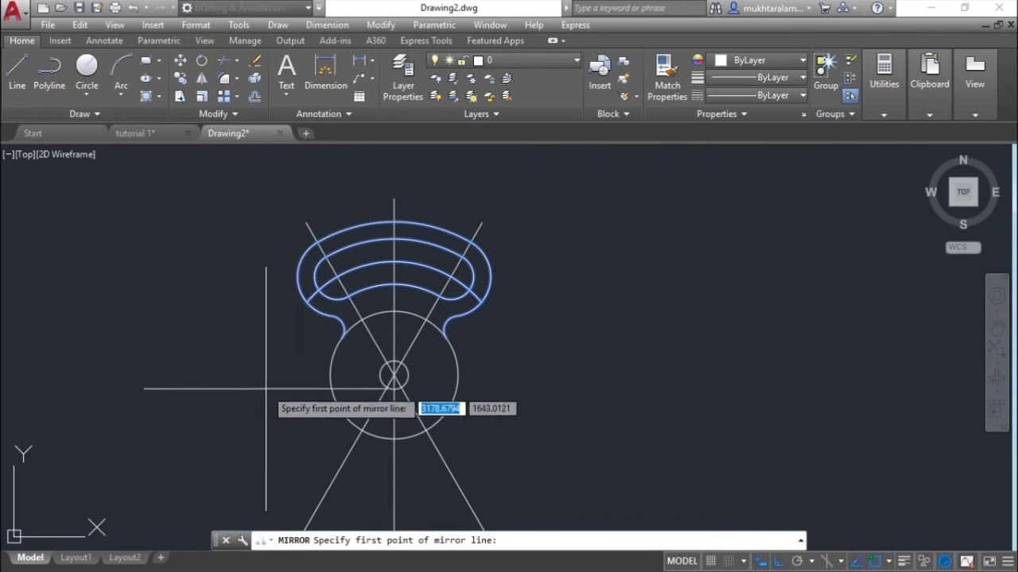
scroll(253, 340, down, 2)
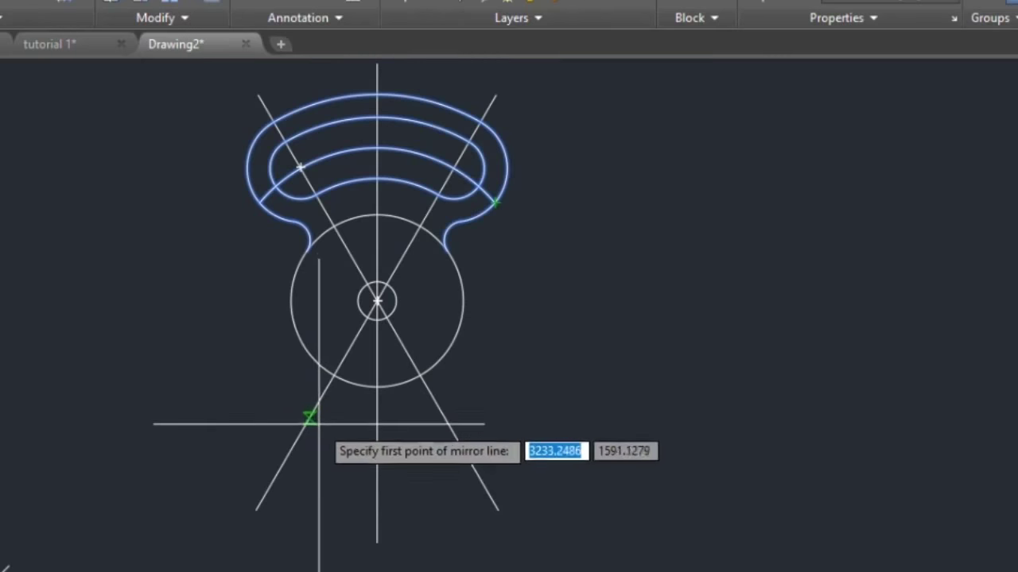
click(292, 300)
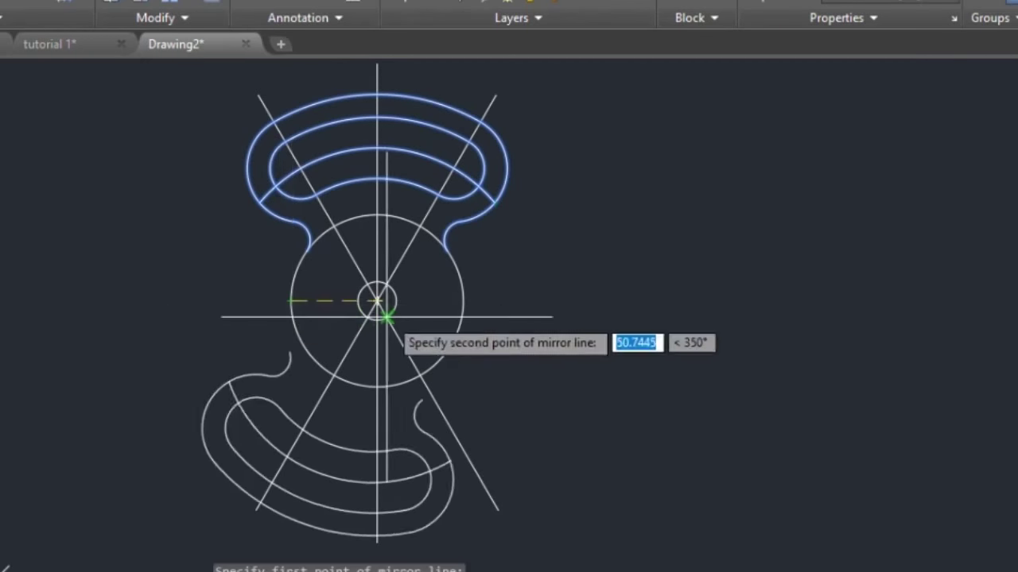
click(464, 301)
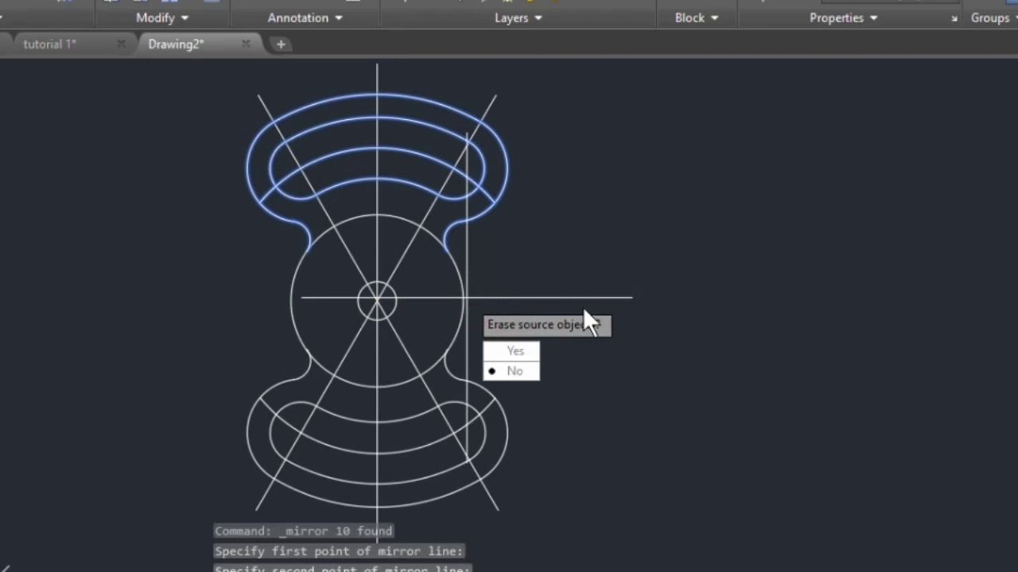
click(516, 370)
middle_drag(407, 283, 461, 295)
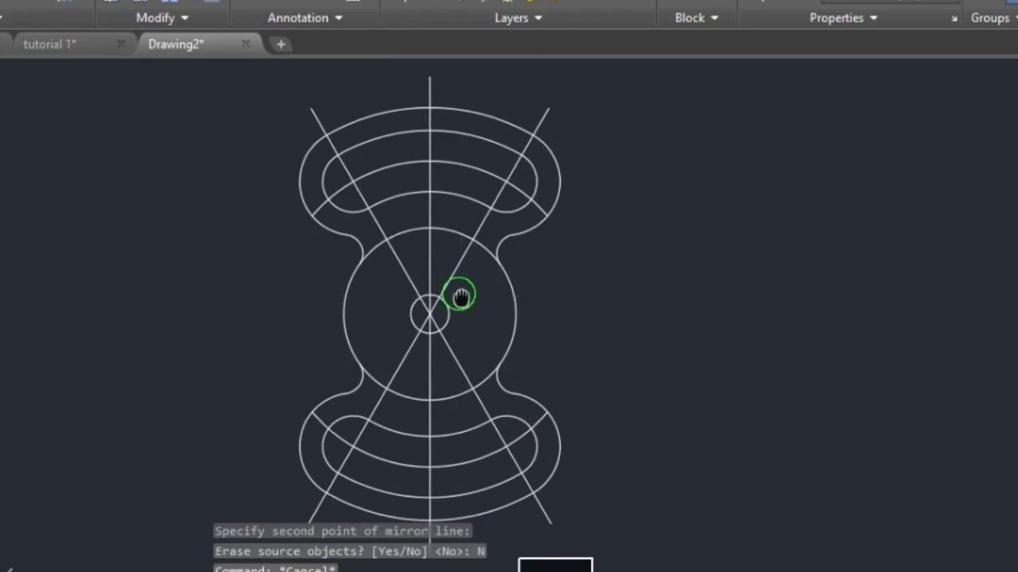
scroll(470, 302, up, 2)
- Trim the large circle's upper arc inside the top lobe, using all objects as edges
text(tr)
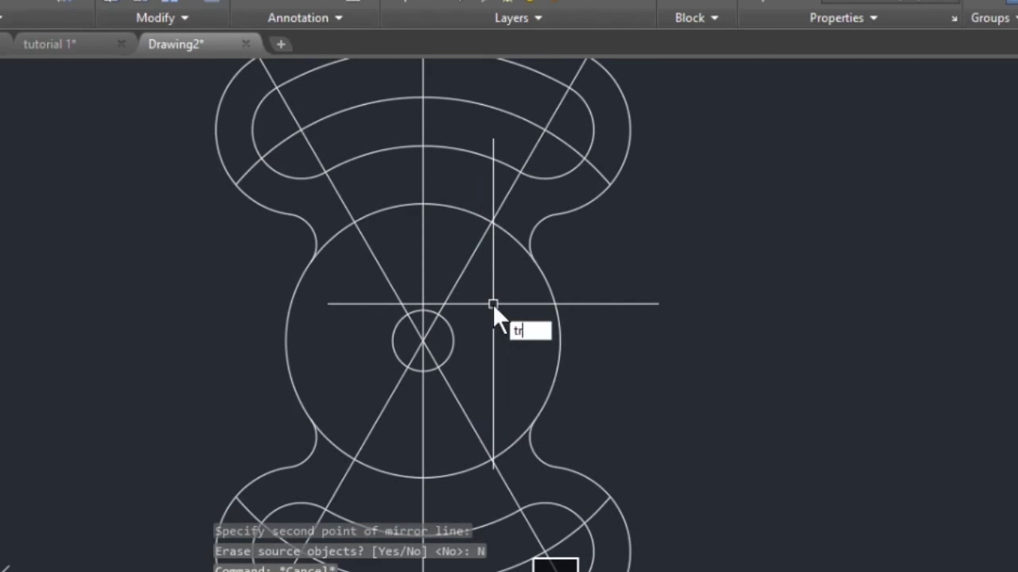
key(Return)
key(Return)
click(338, 234)
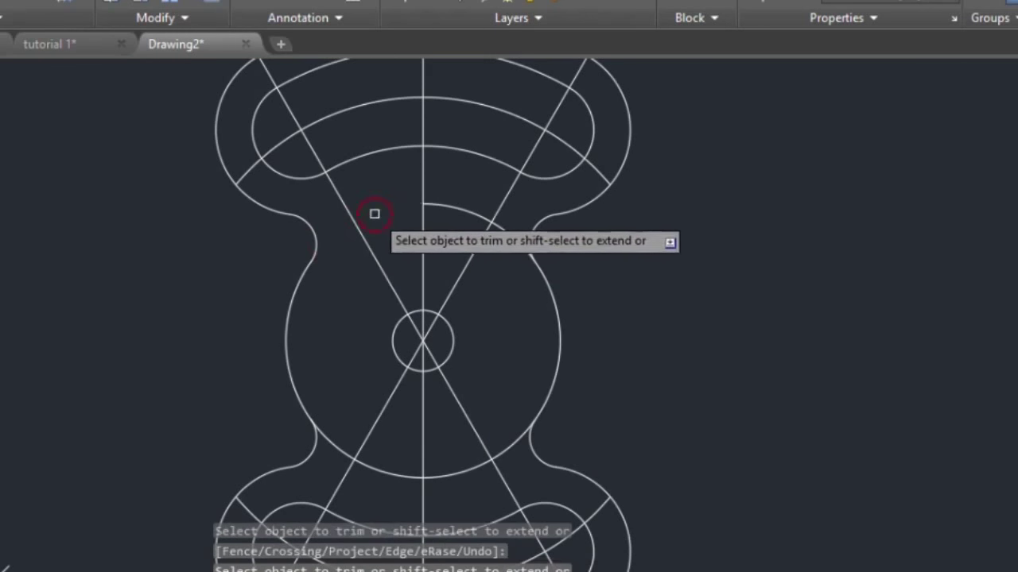
middle_drag(517, 361, 517, 250)
- Trim the circle's lower arcs inside the bottom lobe and recentre the hourglass outline
click(516, 330)
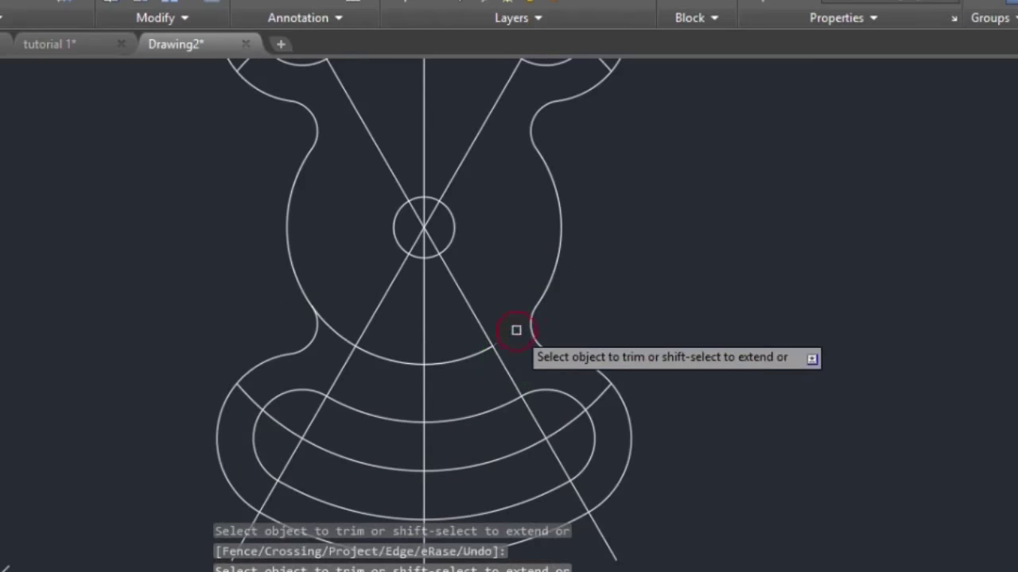
click(472, 357)
click(398, 363)
click(335, 335)
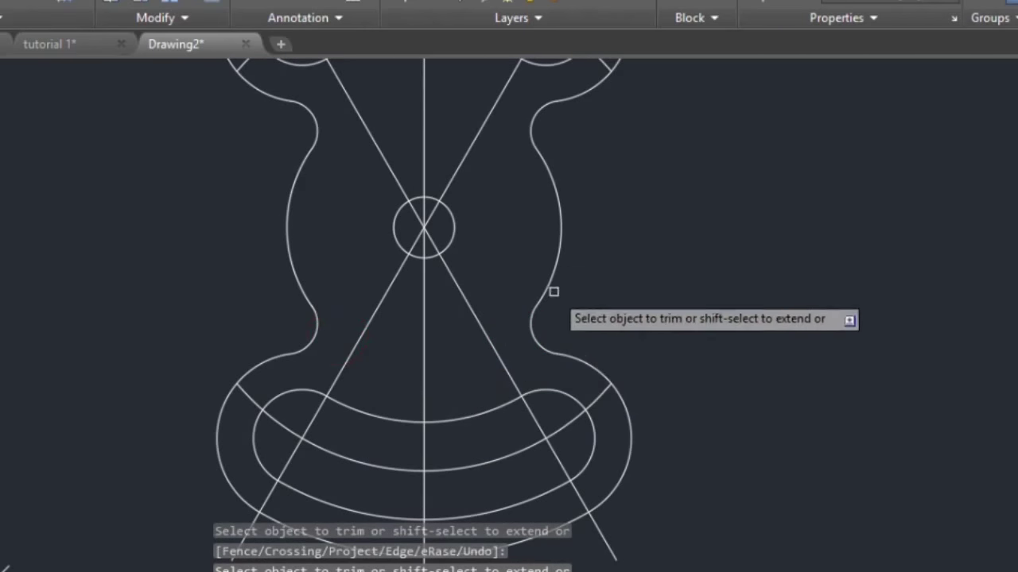
scroll(636, 281, down, 3)
key(Escape)
mouse_move(643, 279)
middle_down()
mouse_move(541, 342)
mouse_move(566, 358)
middle_up()
scroll(557, 357, up, 2)
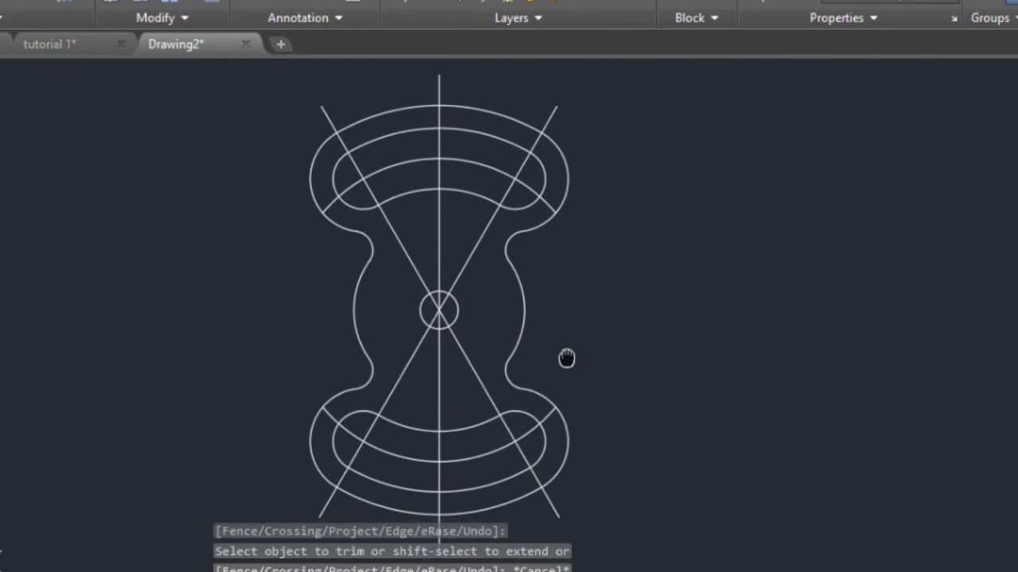
scroll(566, 358, down, 2)
scroll(524, 381, up, 2)
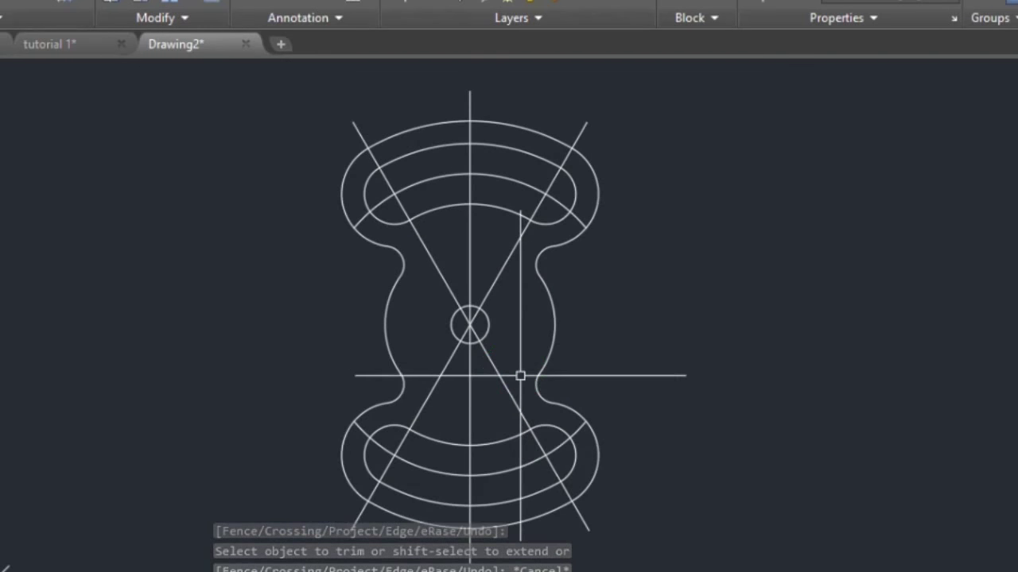
mouse_move(522, 390)
middle_down()
mouse_move(558, 375)
mouse_move(538, 392)
mouse_move(540, 371)
middle_up()
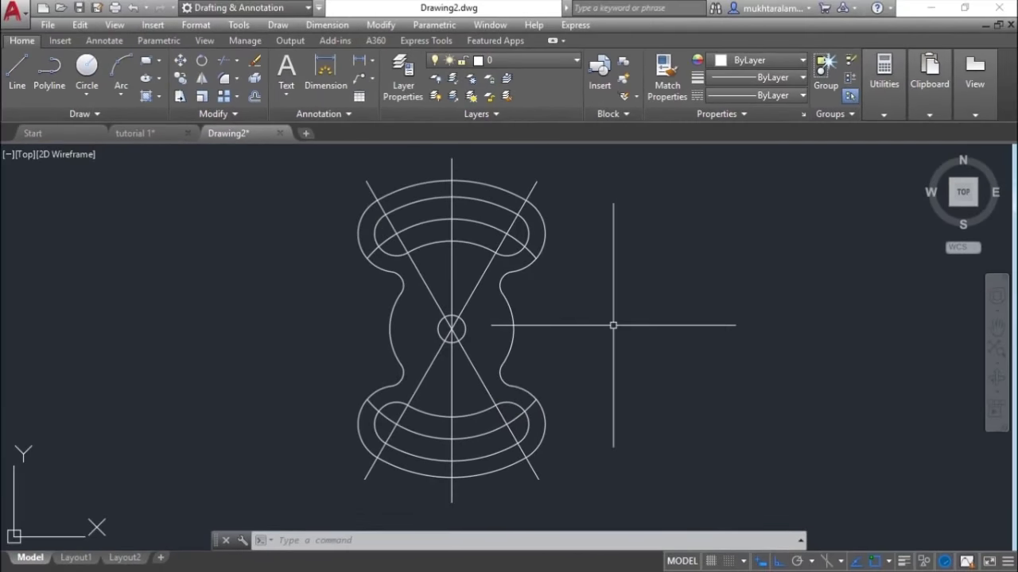
scroll(425, 323, up, 3)
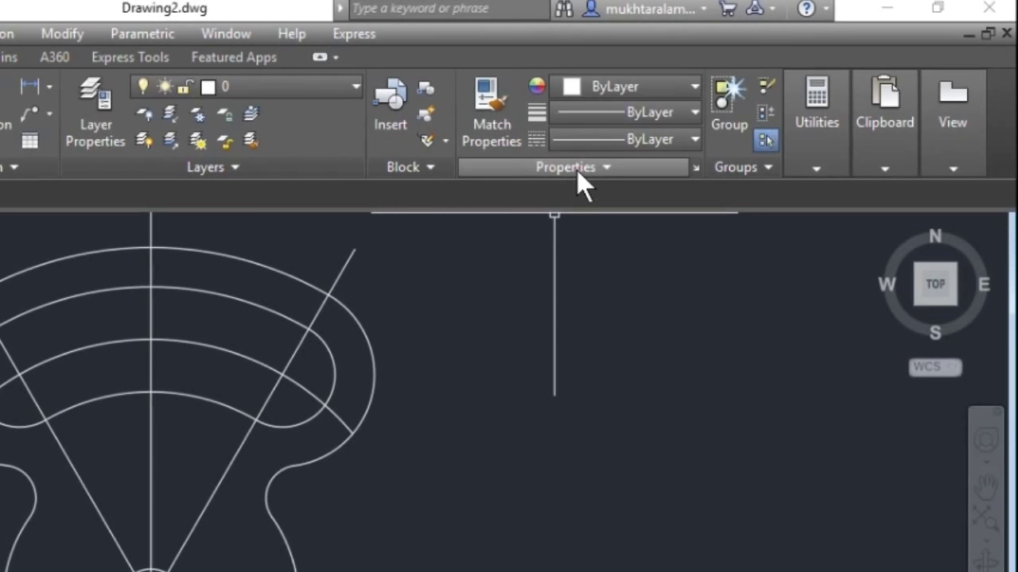
- Load the CENTER linetype from acadiso.lin through the Linetype Manager
click(640, 141)
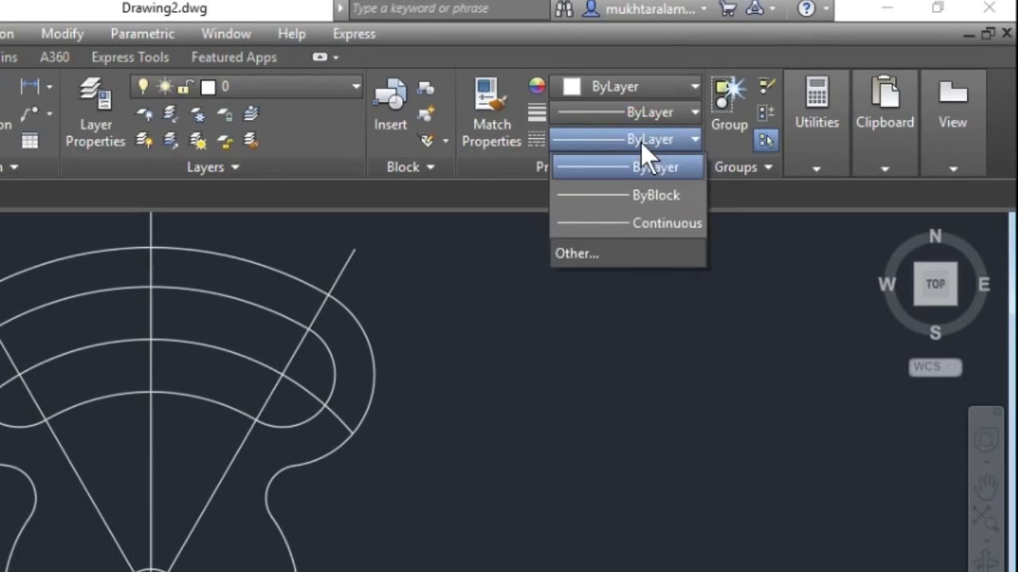
click(586, 253)
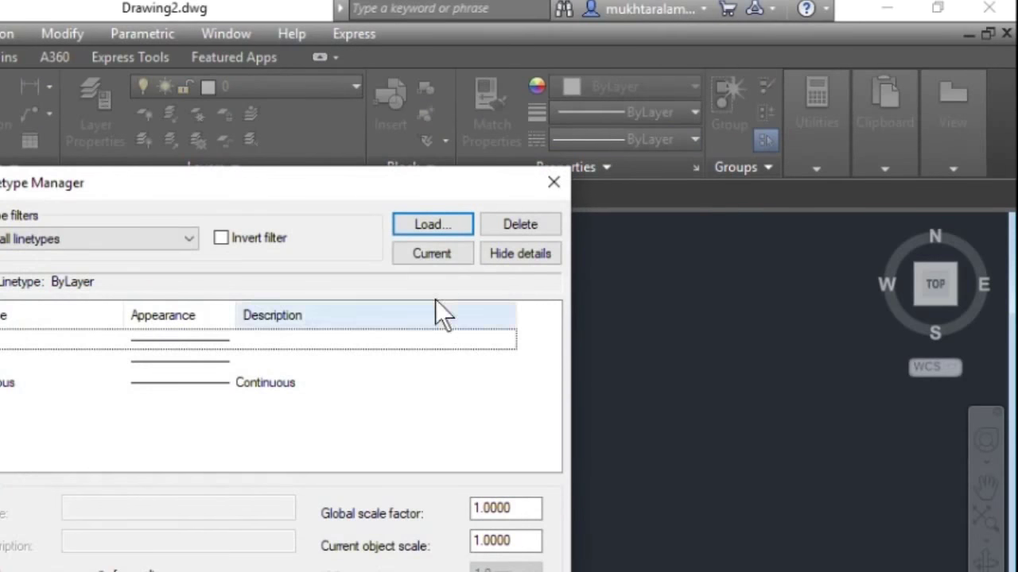
click(434, 224)
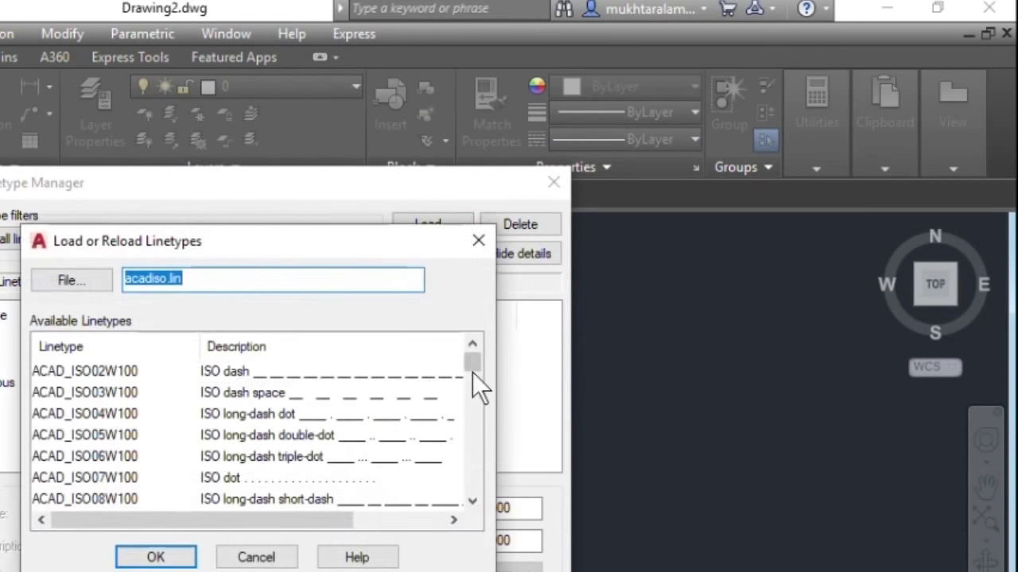
drag(473, 363, 468, 397)
click(87, 413)
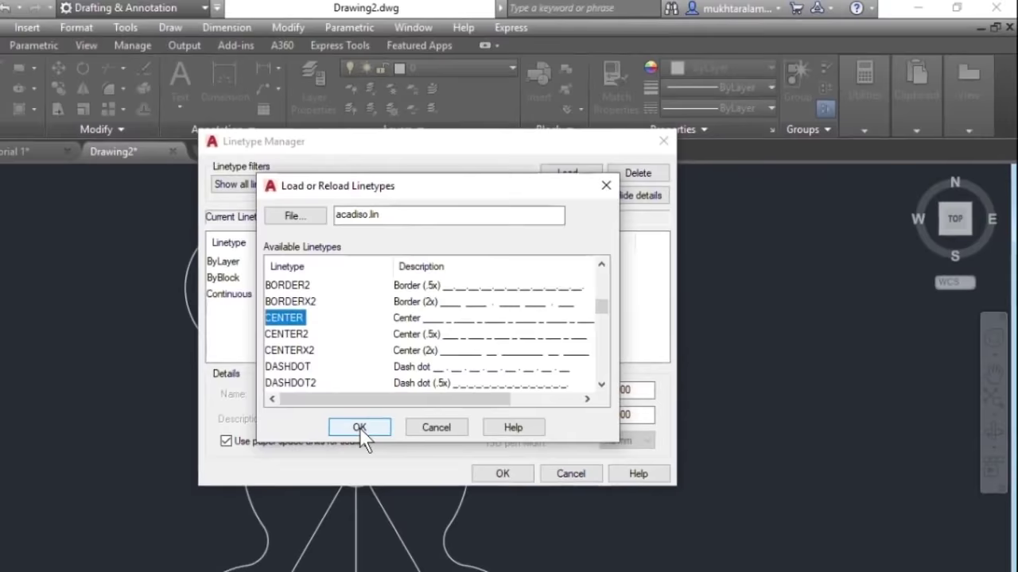
click(359, 427)
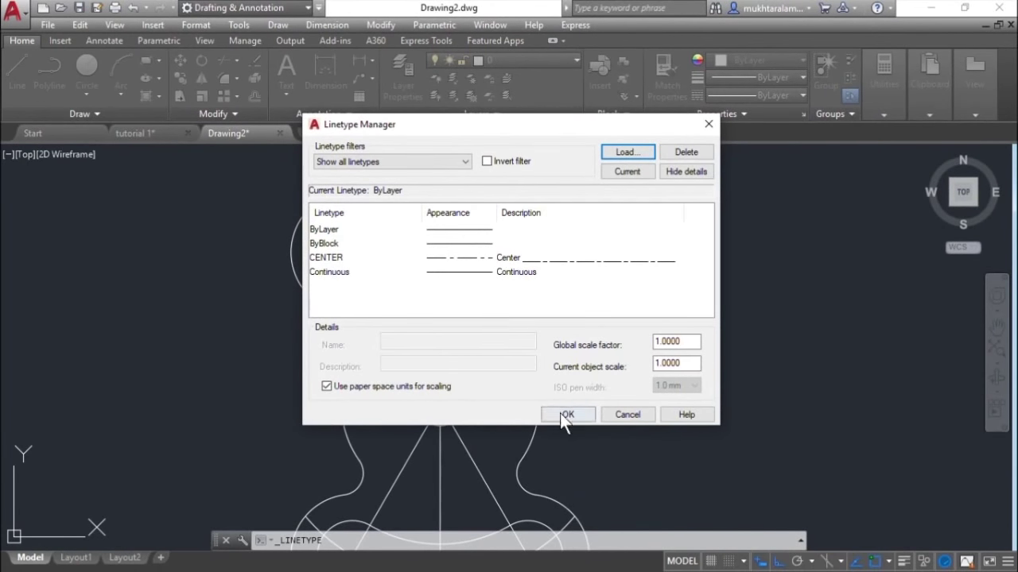
click(564, 414)
click(769, 96)
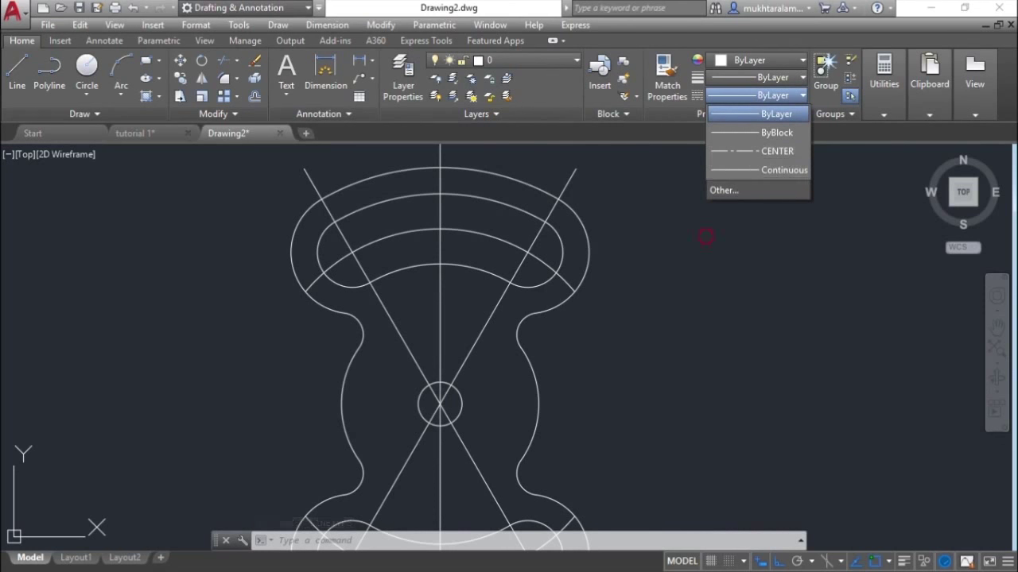
- Select the vertical line, both 30° lines and inner slot arcs and set them to CENTER linetype
click(665, 340)
middle_drag(665, 340, 641, 324)
scroll(519, 338, up, 2)
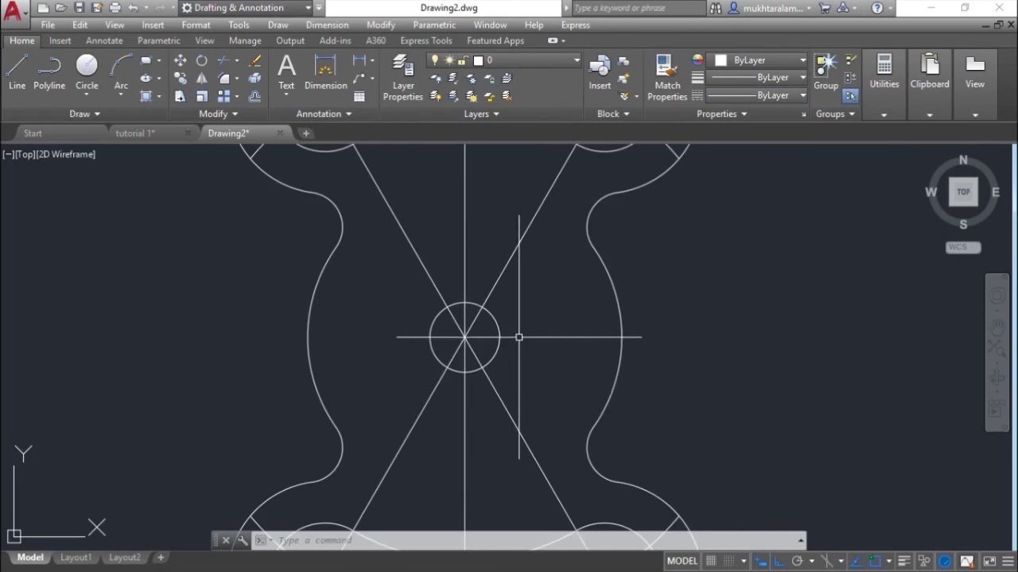
click(474, 327)
click(464, 338)
scroll(513, 241, down, 2)
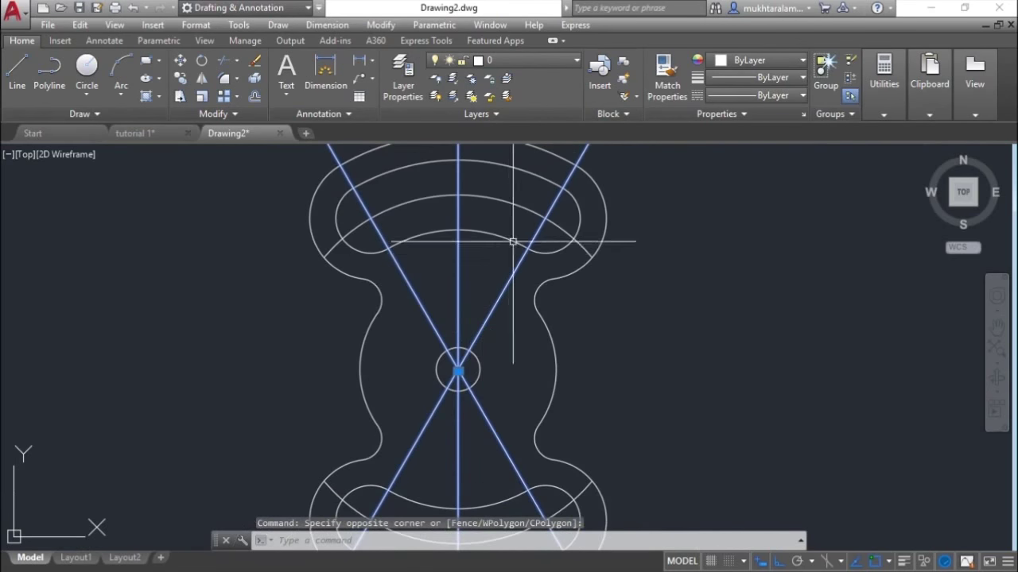
scroll(518, 296, down, 2)
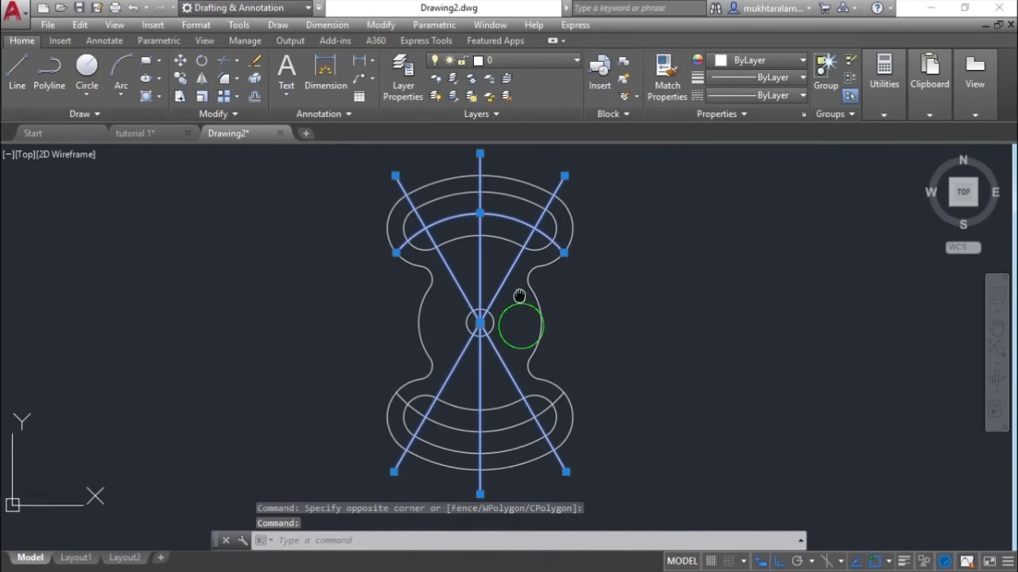
click(501, 430)
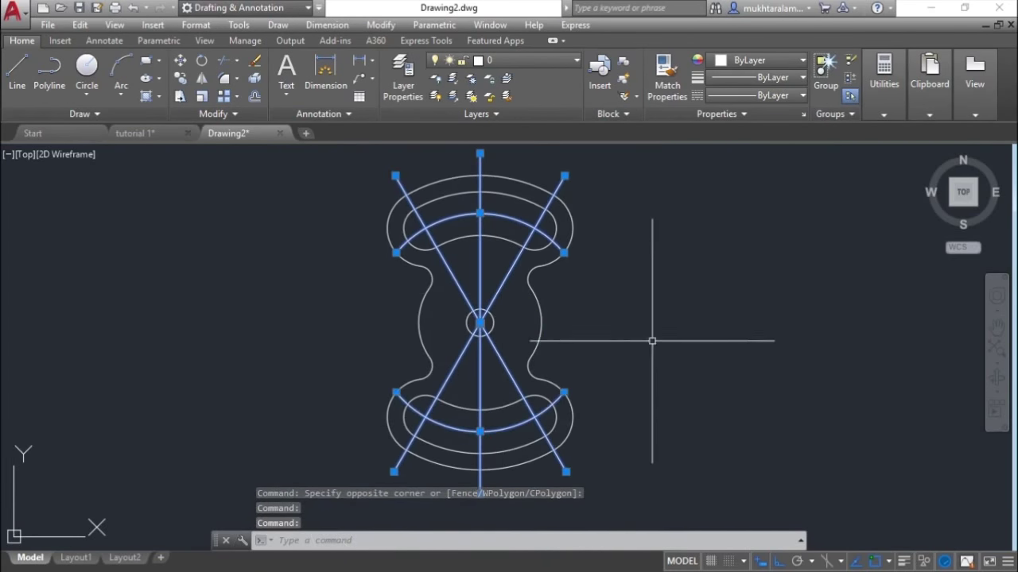
click(767, 96)
click(764, 151)
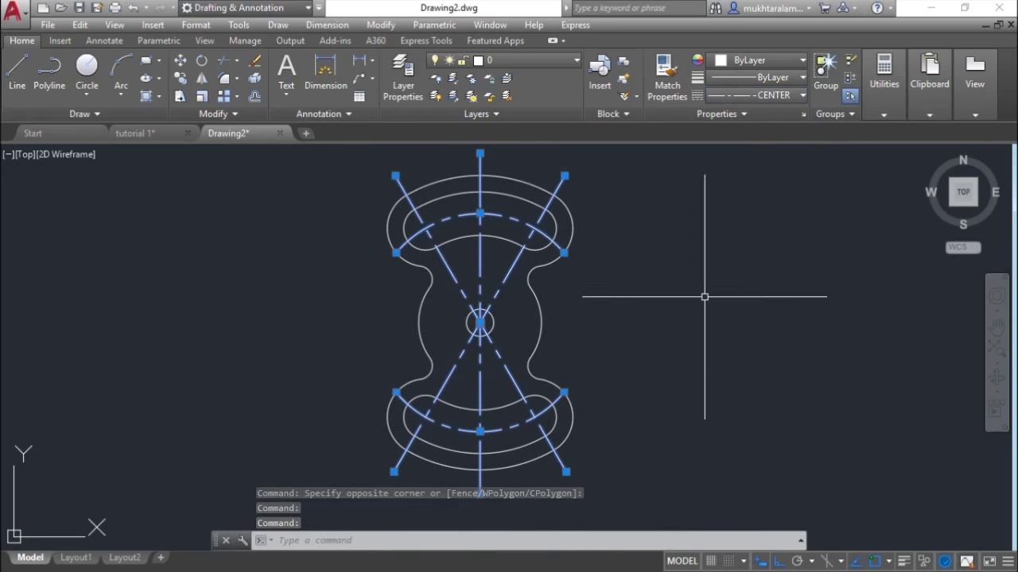
- Deselect the lines and pan around the part to check the dashed centre lines
scroll(484, 268, up, 2)
key(Escape)
middle_drag(482, 311, 480, 338)
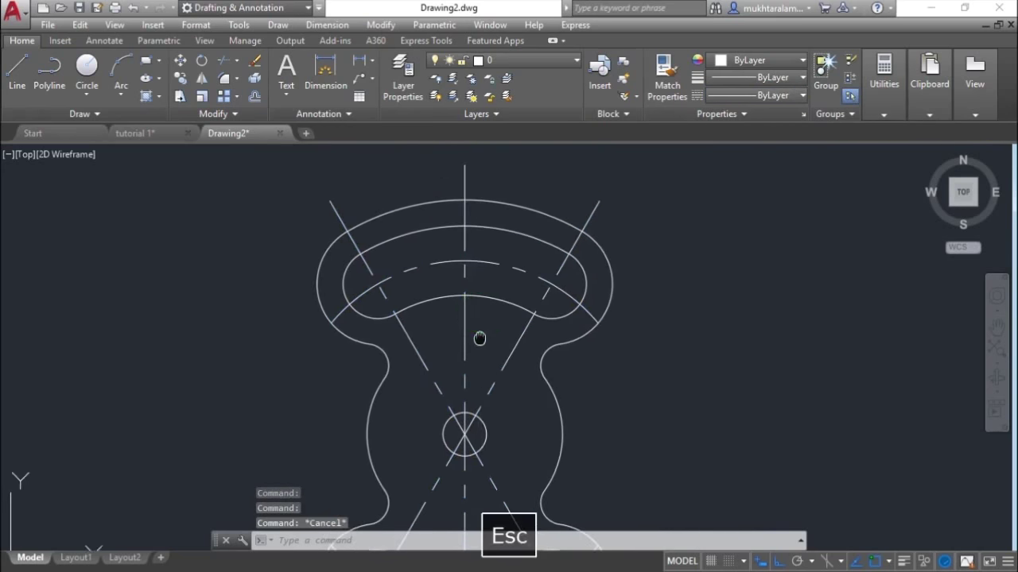
scroll(479, 338, down, 3)
scroll(483, 283, up, 3)
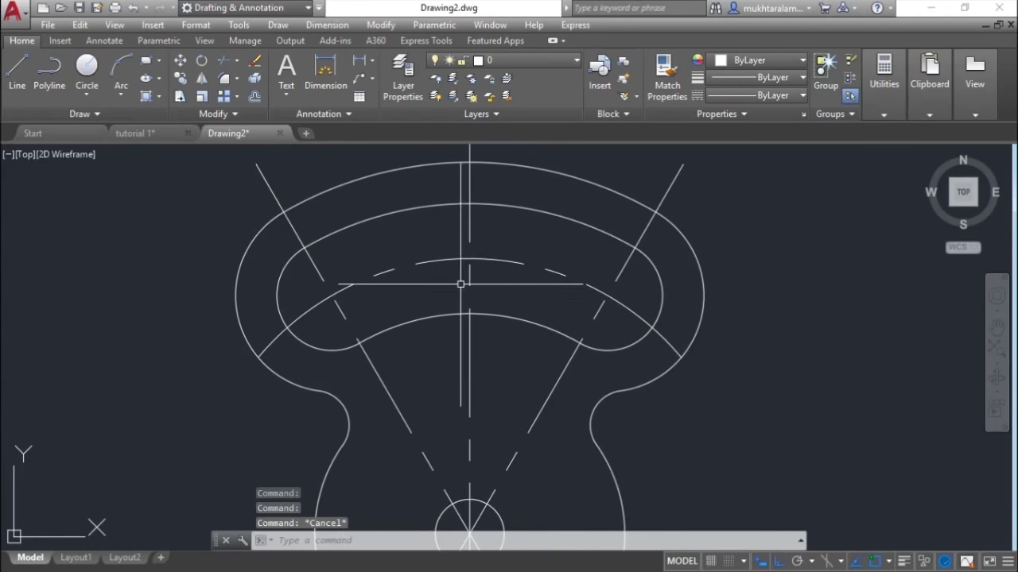
mouse_move(502, 293)
middle_down()
mouse_move(512, 334)
mouse_move(498, 332)
mouse_move(520, 315)
middle_up()
scroll(507, 304, up, 2)
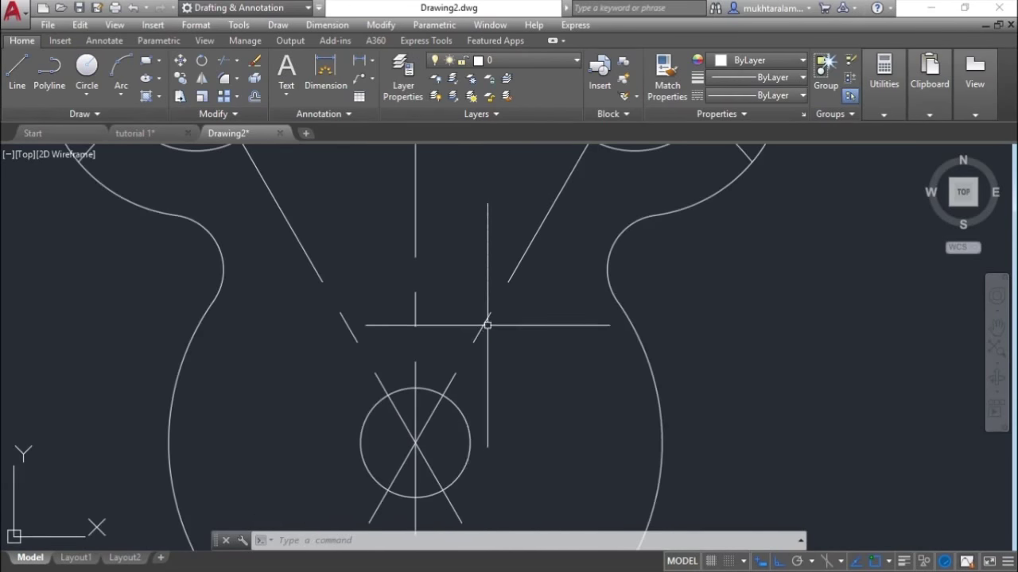
scroll(487, 324, down, 4)
middle_drag(500, 318, 496, 337)
scroll(493, 331, down, 2)
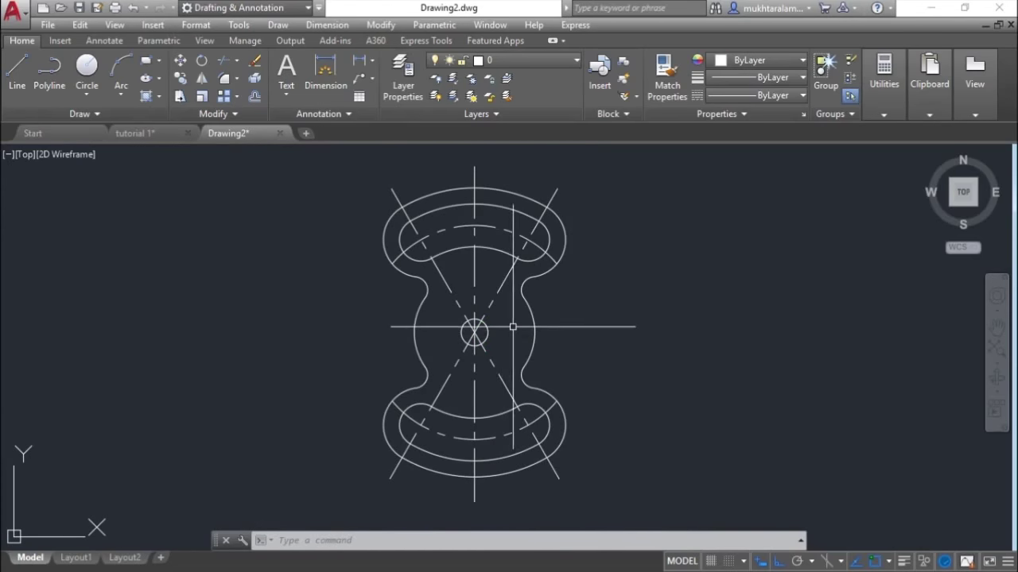
click(765, 96)
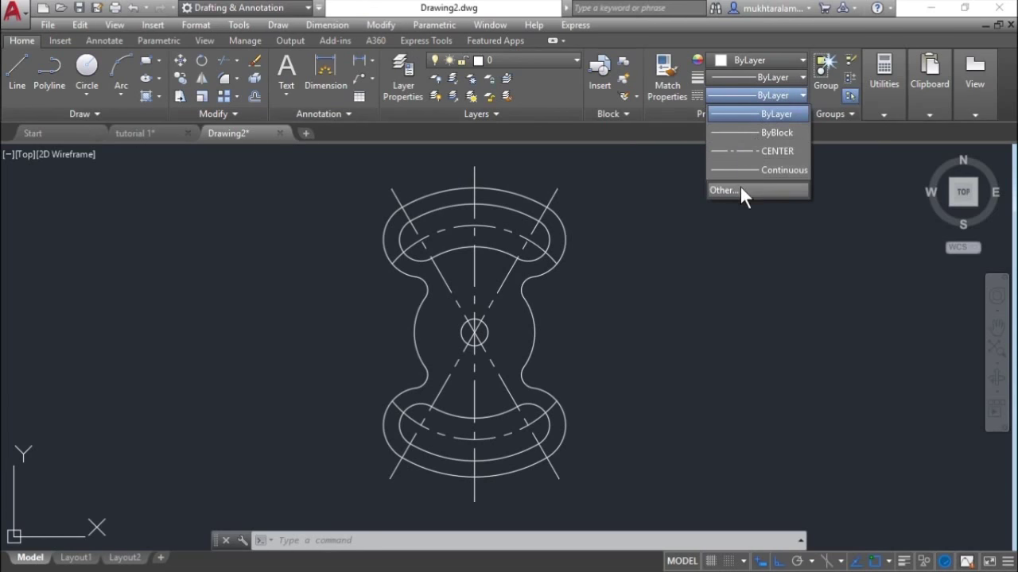
- In the Linetype Manager with details shown, enter .5 as the global scale factor
click(740, 190)
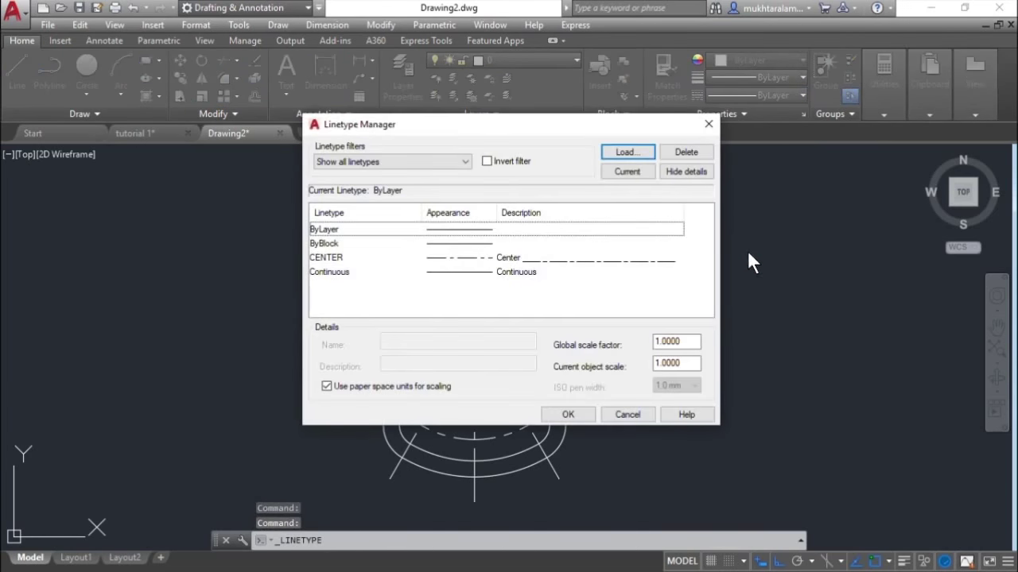
click(696, 175)
click(697, 175)
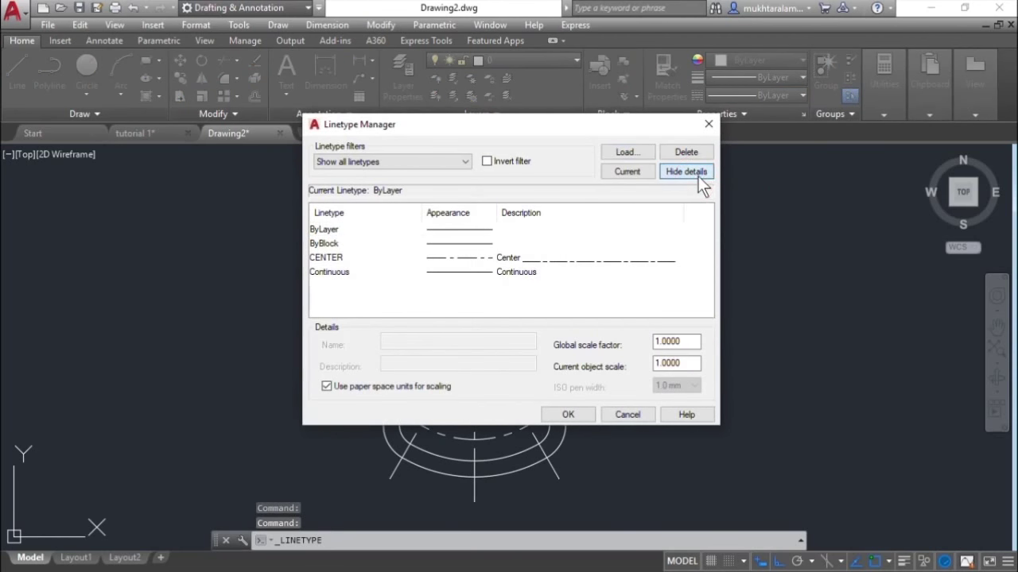
click(697, 175)
click(696, 175)
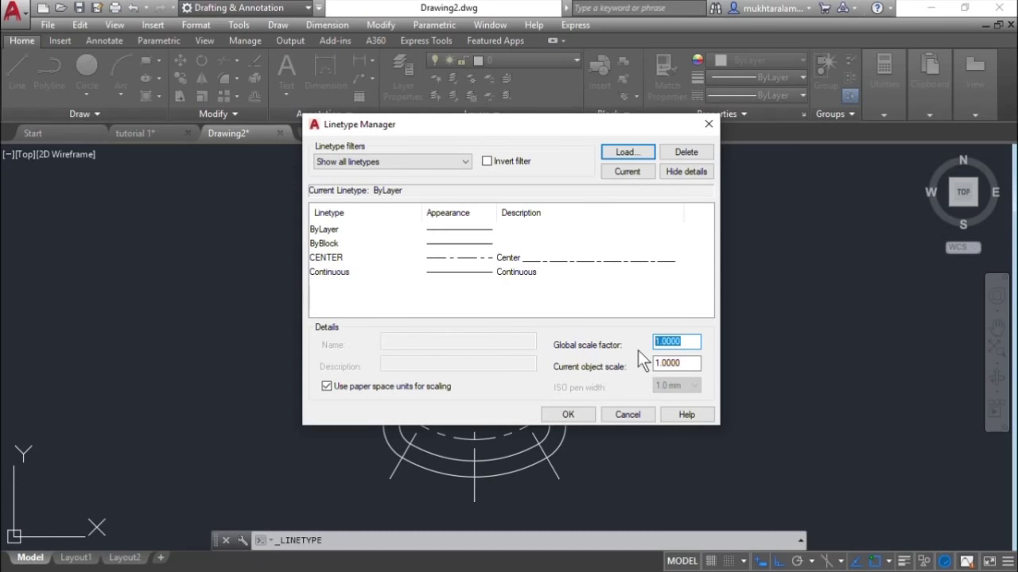
text(.5)
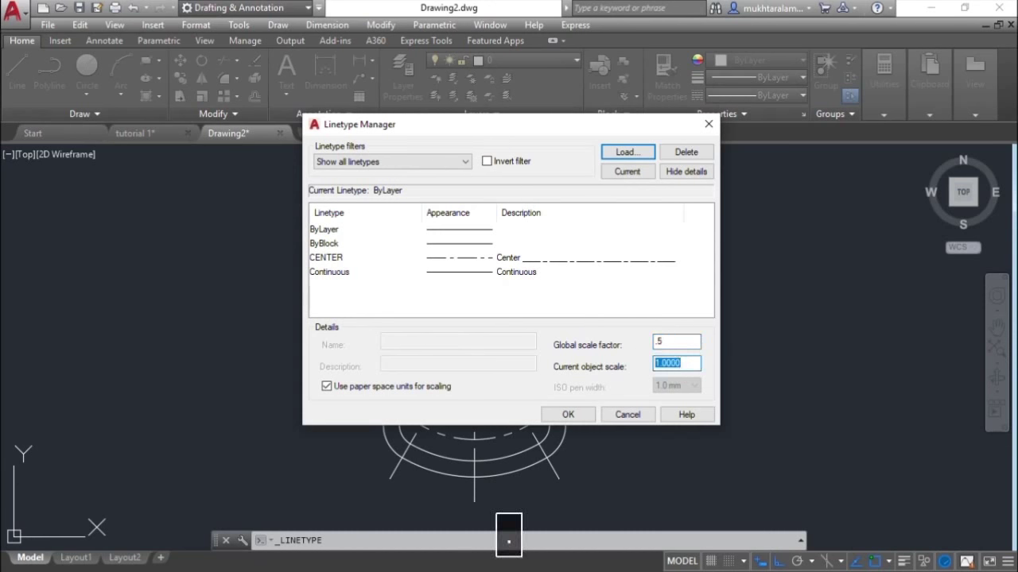
text(.5)
- Apply the .5 linetype scale and pan the regenerated drawing into view
click(585, 415)
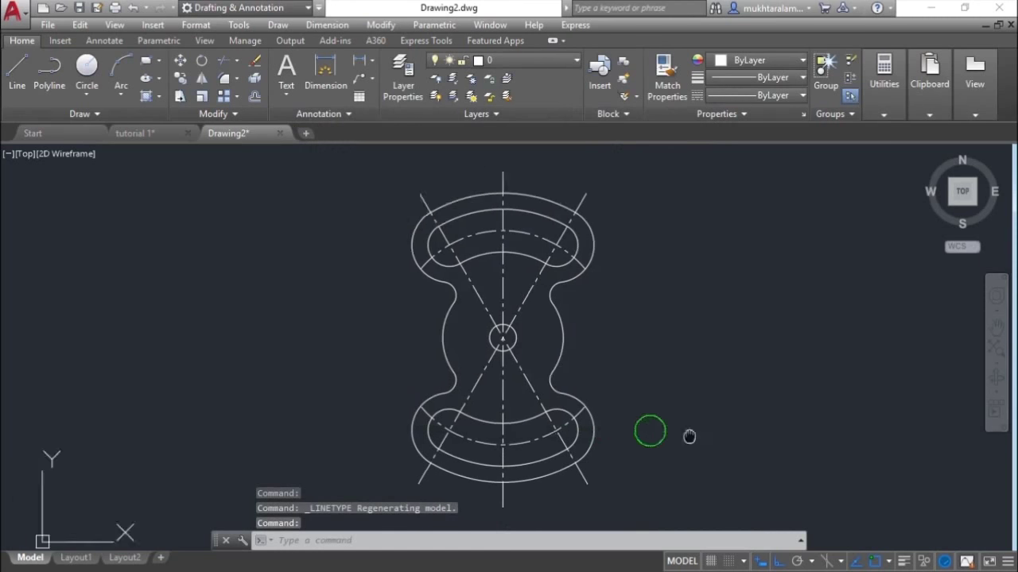
scroll(524, 342, up, 3)
middle_drag(524, 342, 366, 391)
scroll(493, 303, down, 1)
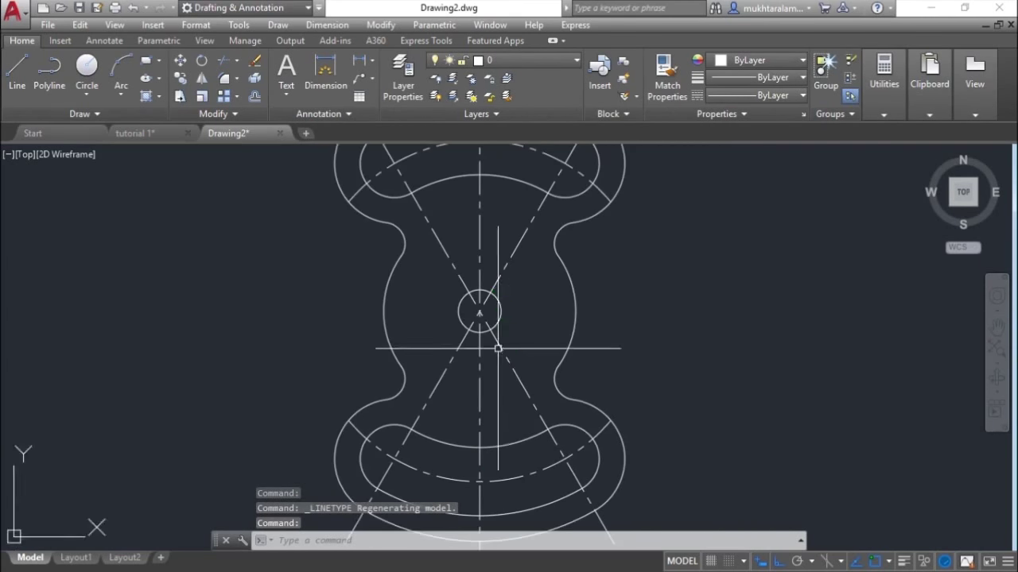
middle_drag(492, 303, 484, 347)
scroll(473, 345, up, 2)
- Select the dashed center lines with two crossing windows
click(492, 338)
click(466, 386)
scroll(466, 386, down, 2)
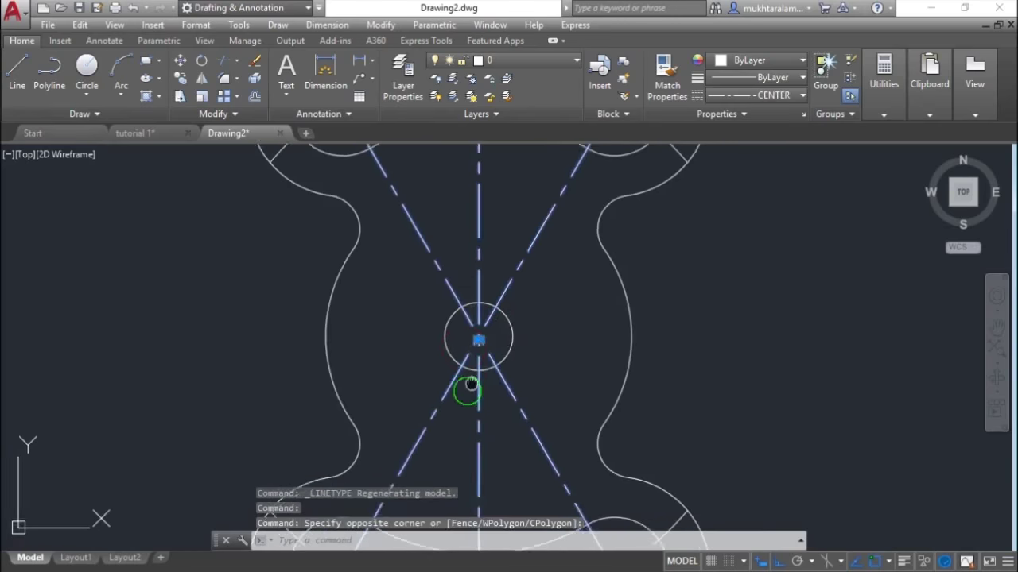
scroll(538, 447, up, 2)
click(538, 427)
click(302, 493)
scroll(515, 405, down, 2)
middle_drag(515, 406, 503, 435)
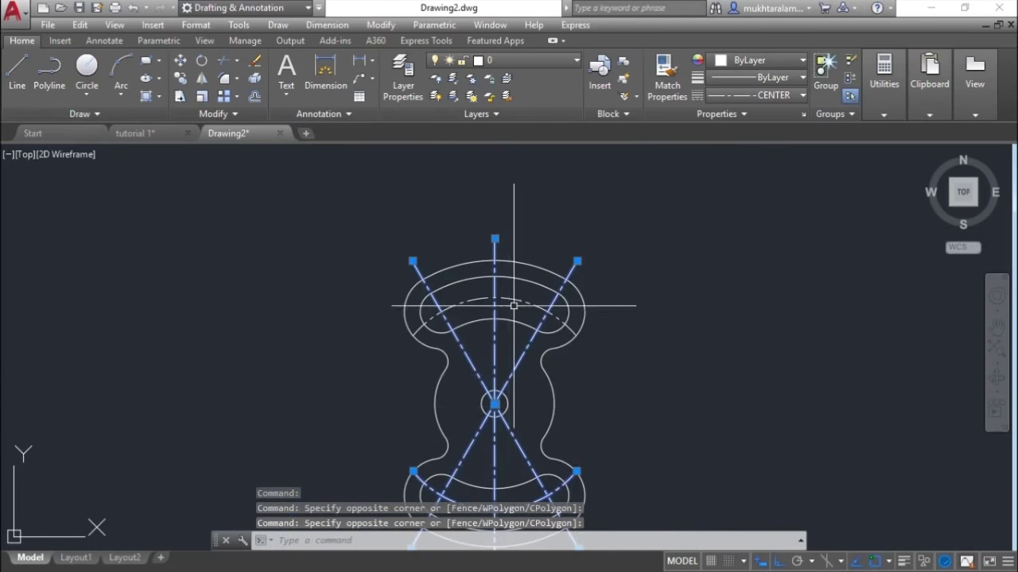
scroll(520, 295, up, 2)
- Set the selected center lines to Green and clear the selection
click(747, 62)
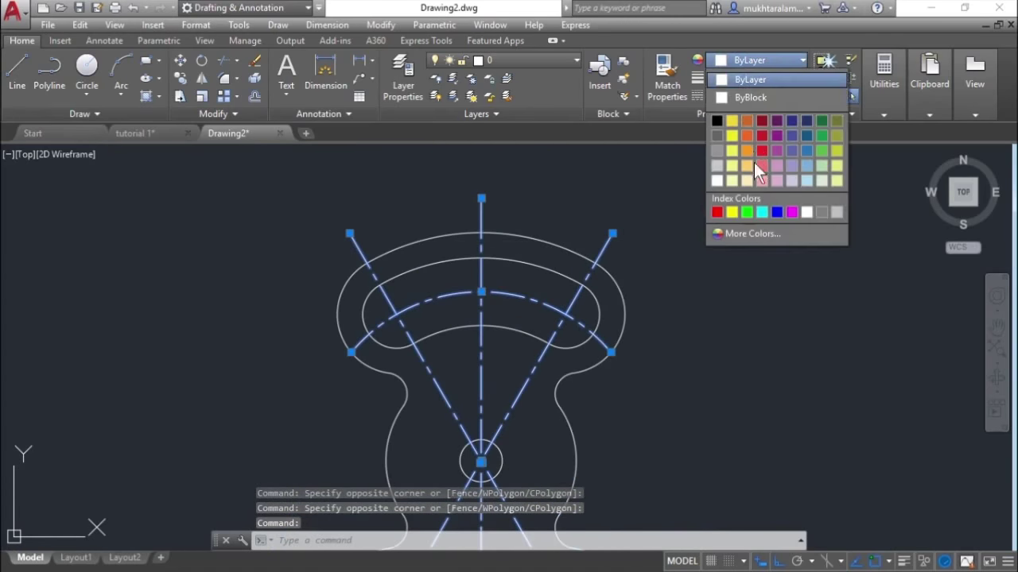
click(746, 209)
scroll(693, 238, down, 2)
middle_drag(701, 318, 673, 298)
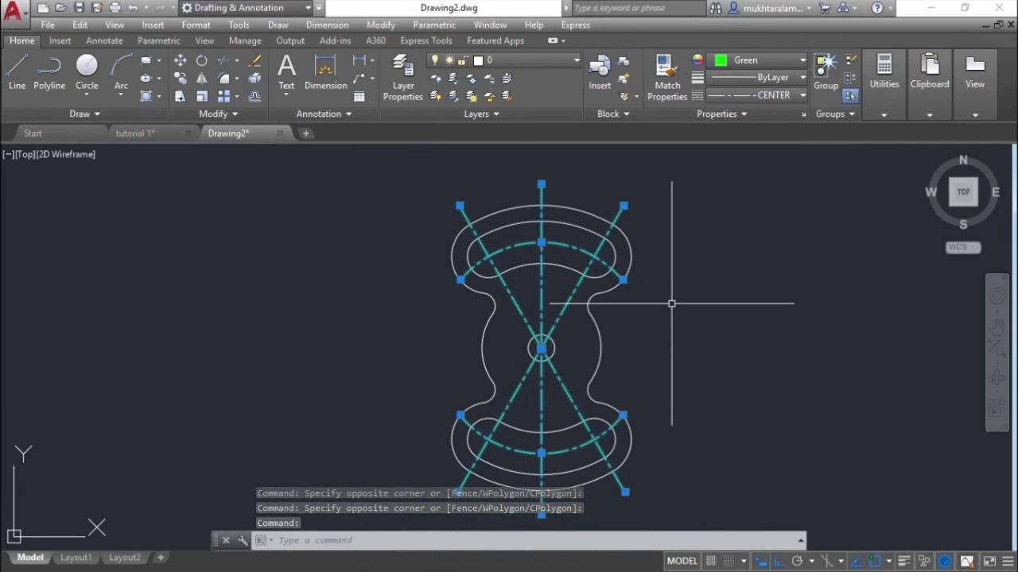
key(Escape)
- Zoom in to check the small arc on the right lobe, then reposition the view
scroll(677, 309, up, 1)
scroll(613, 311, up, 2)
scroll(540, 334, up, 1)
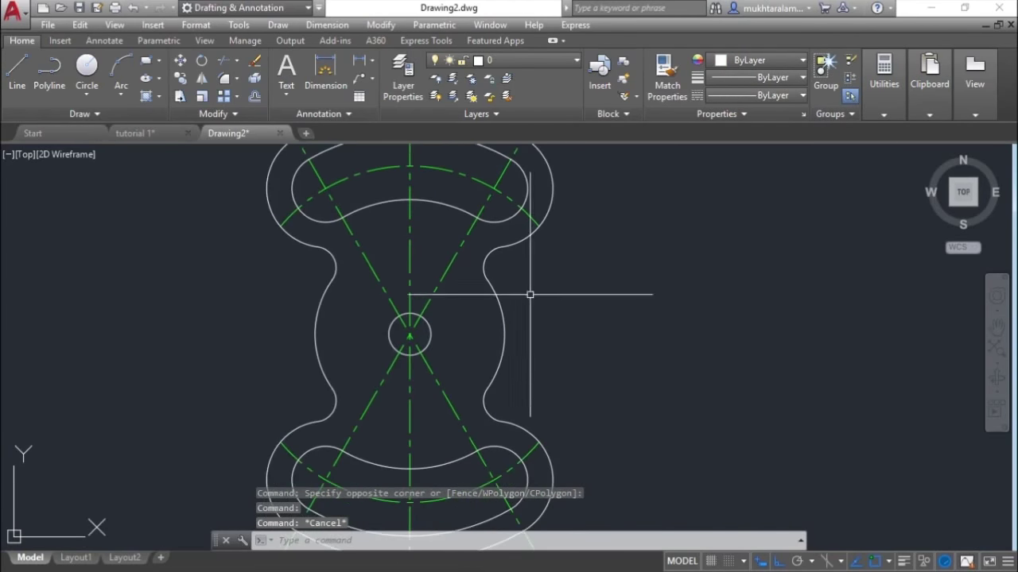
scroll(513, 294, up, 3)
click(479, 254)
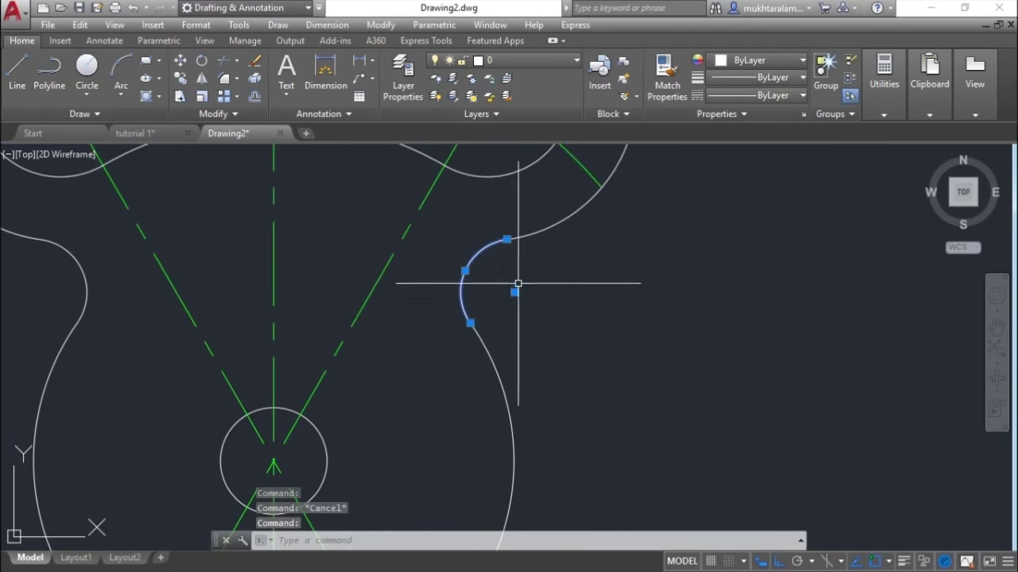
key(Escape)
scroll(557, 301, down, 4)
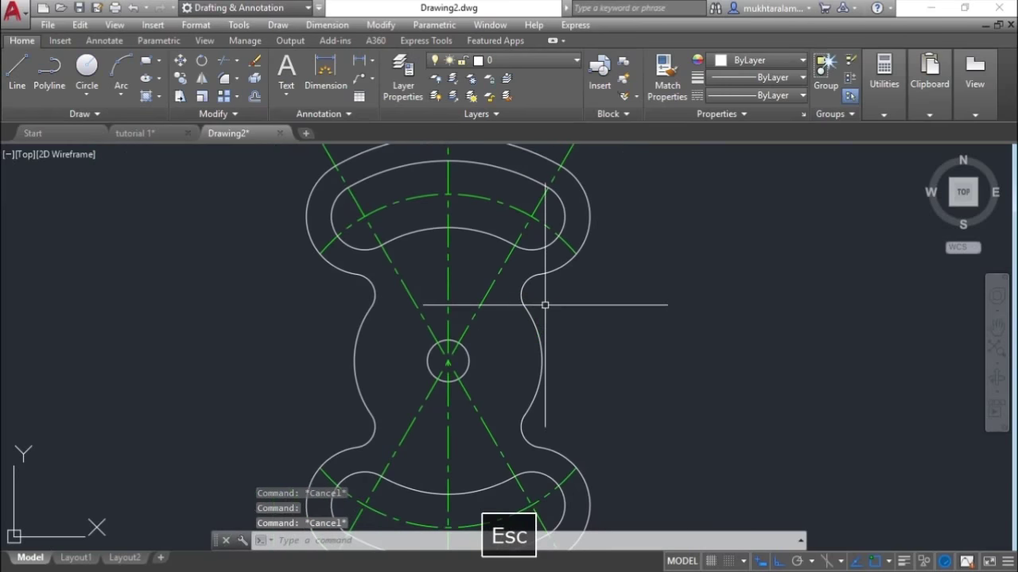
middle_drag(550, 314, 504, 307)
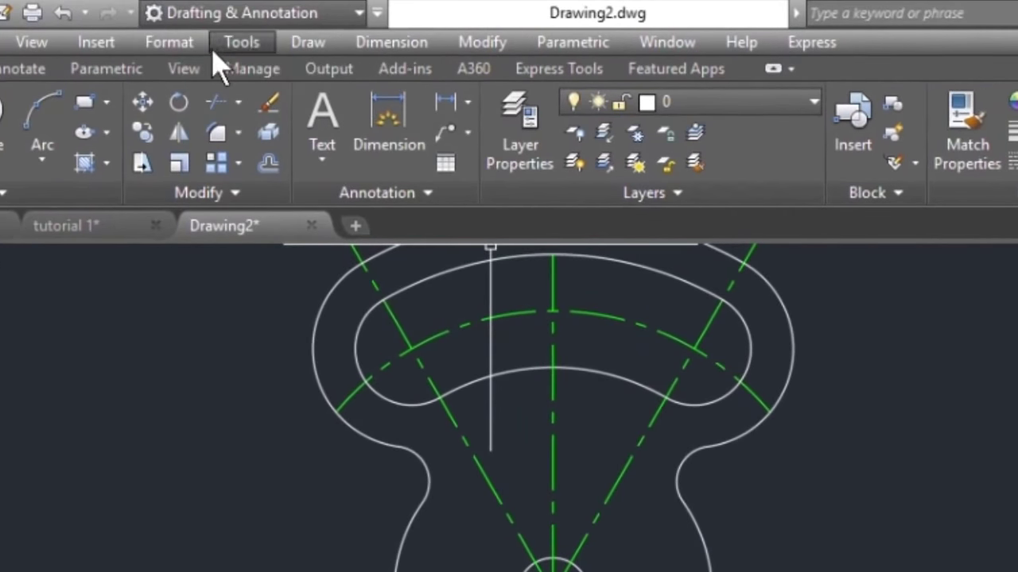
- Place centre marks on the upper-right, lower-right, lower-left and upper-left side arcs
click(402, 46)
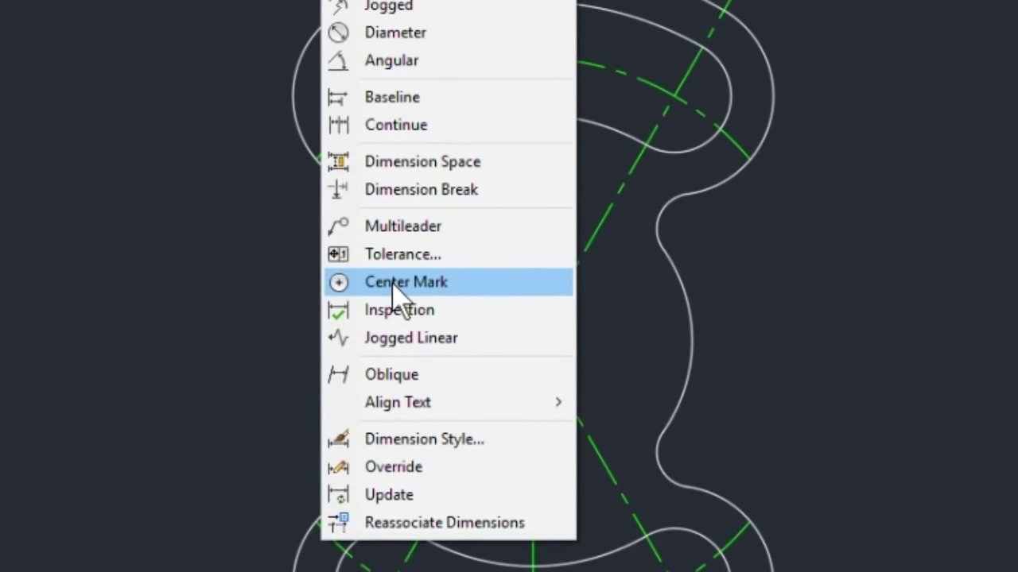
click(392, 284)
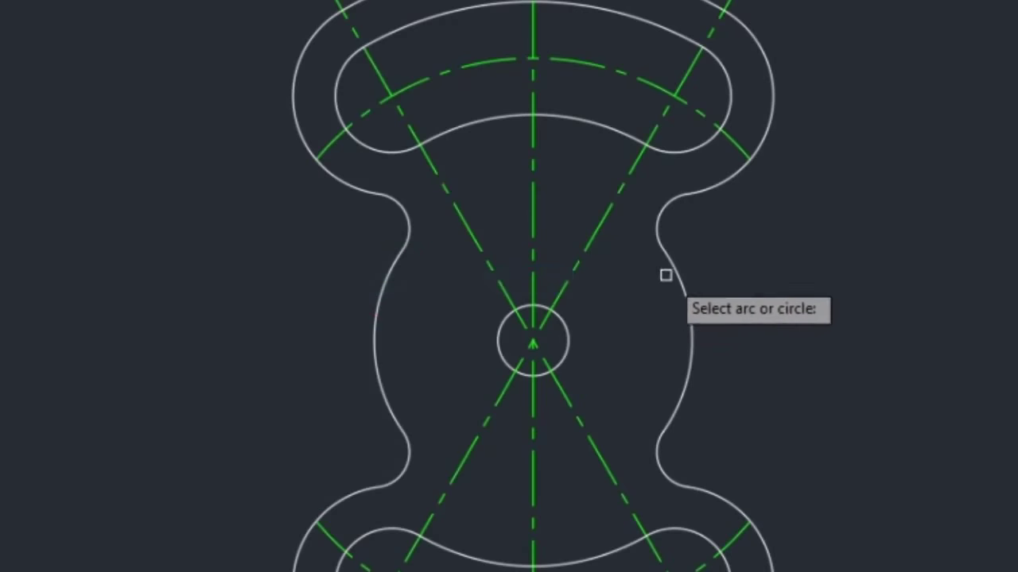
click(665, 211)
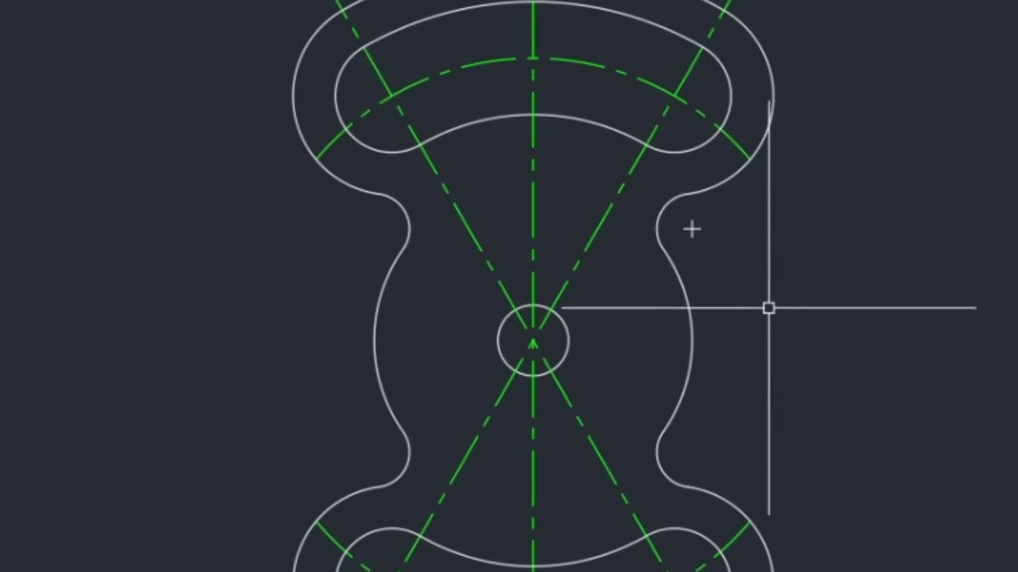
key(Return)
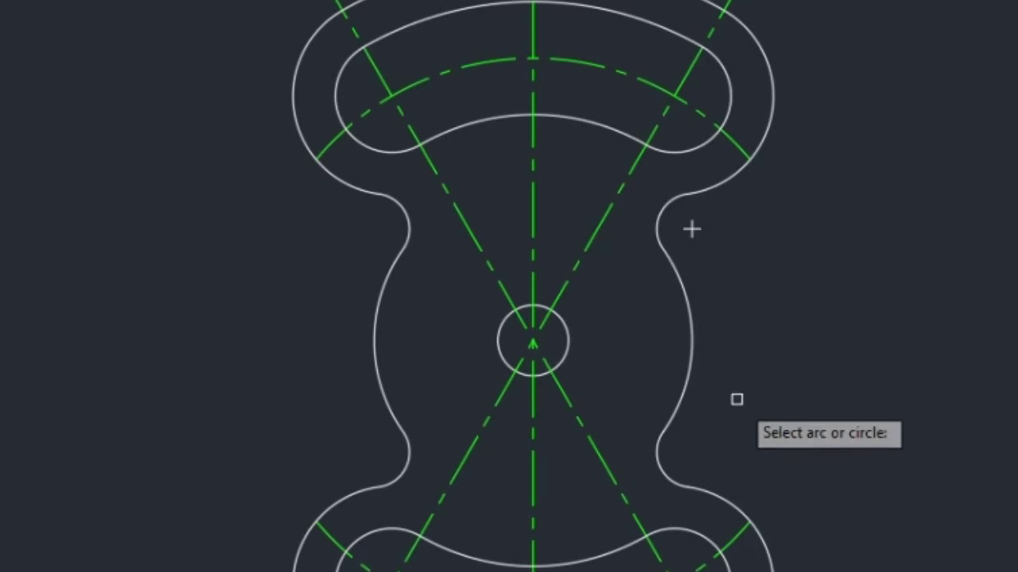
click(662, 466)
key(Return)
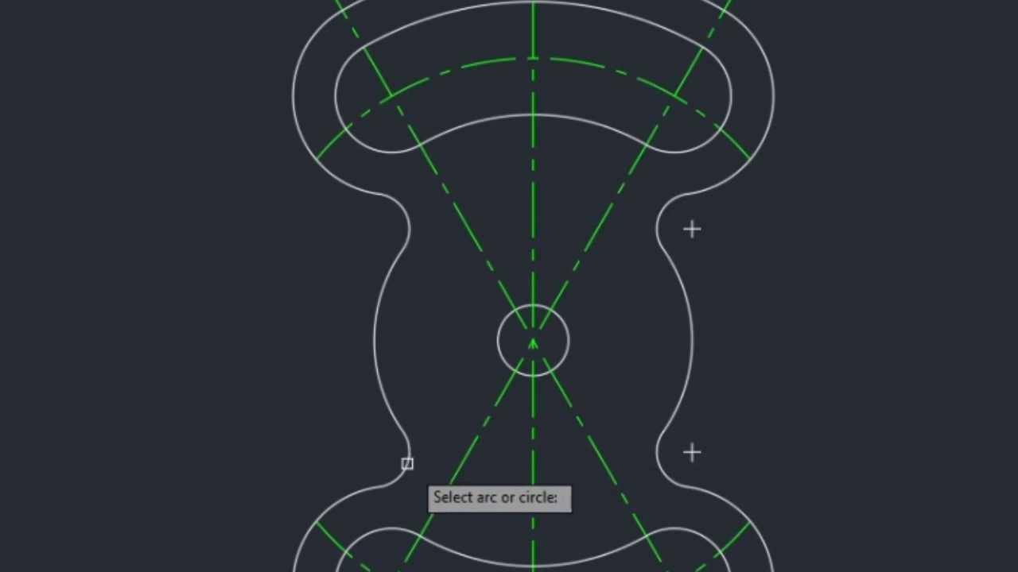
click(406, 464)
key(Return)
click(410, 216)
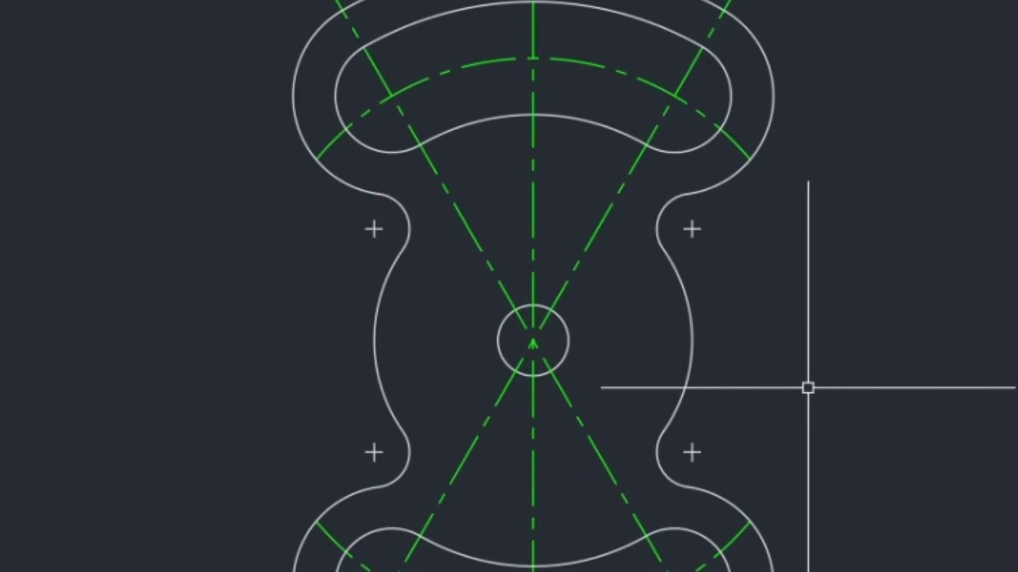
- Window-select all four new centre marks
scroll(823, 365, down, 2)
scroll(838, 311, up, 3)
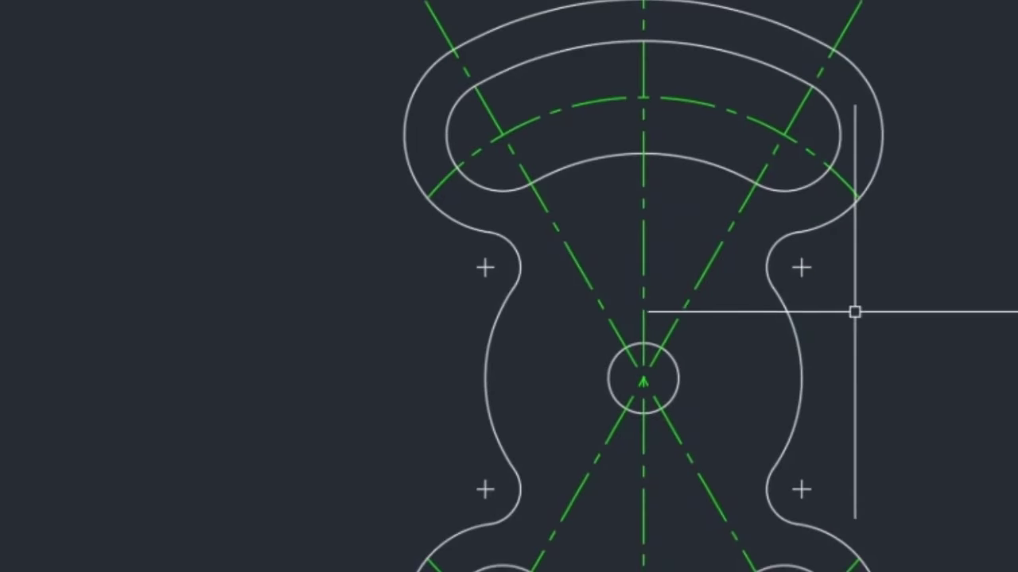
scroll(854, 311, up, 3)
click(825, 175)
click(767, 224)
scroll(767, 224, down, 2)
middle_drag(791, 361, 810, 195)
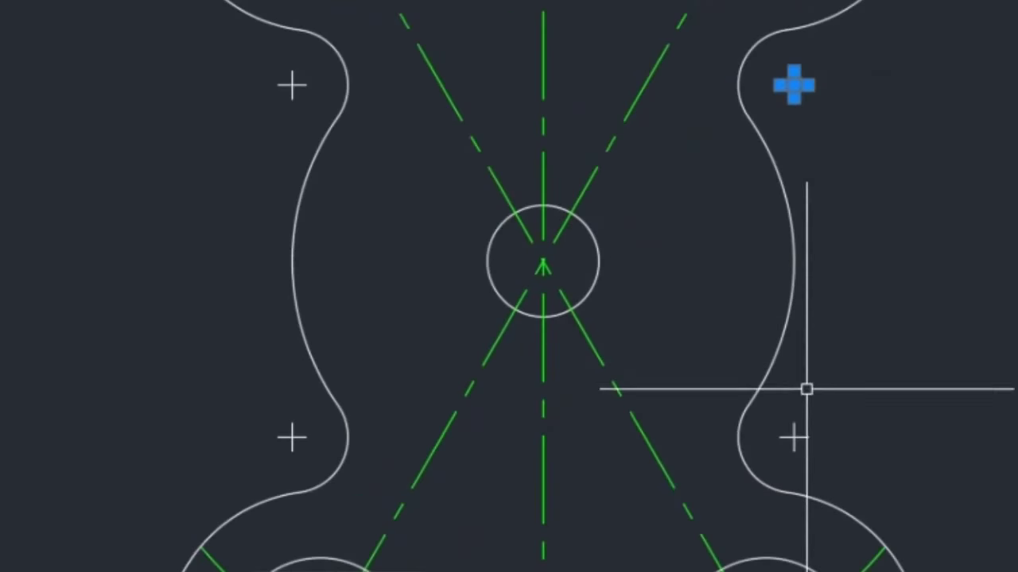
click(808, 397)
click(784, 461)
click(326, 456)
click(281, 231)
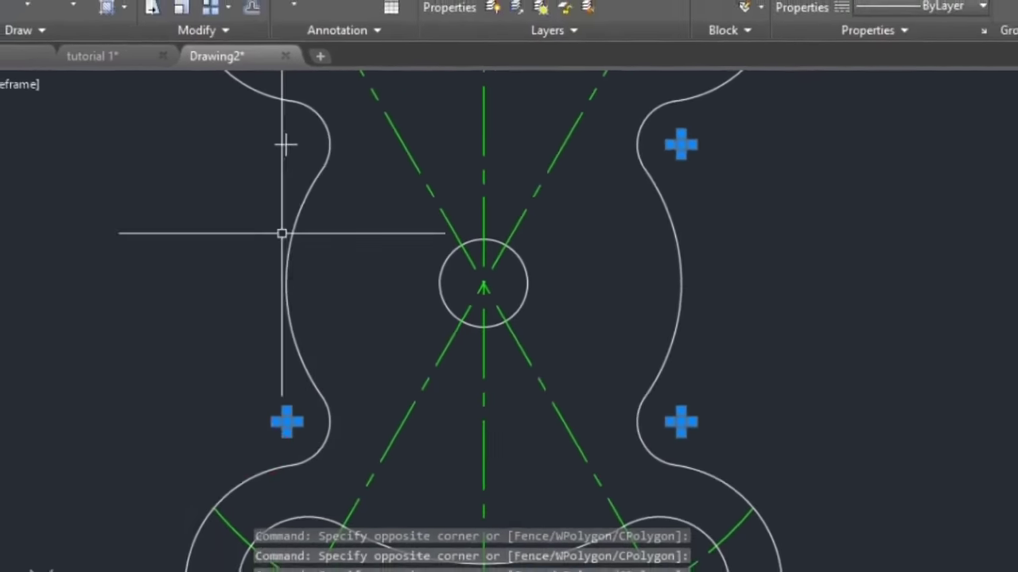
click(303, 164)
click(257, 213)
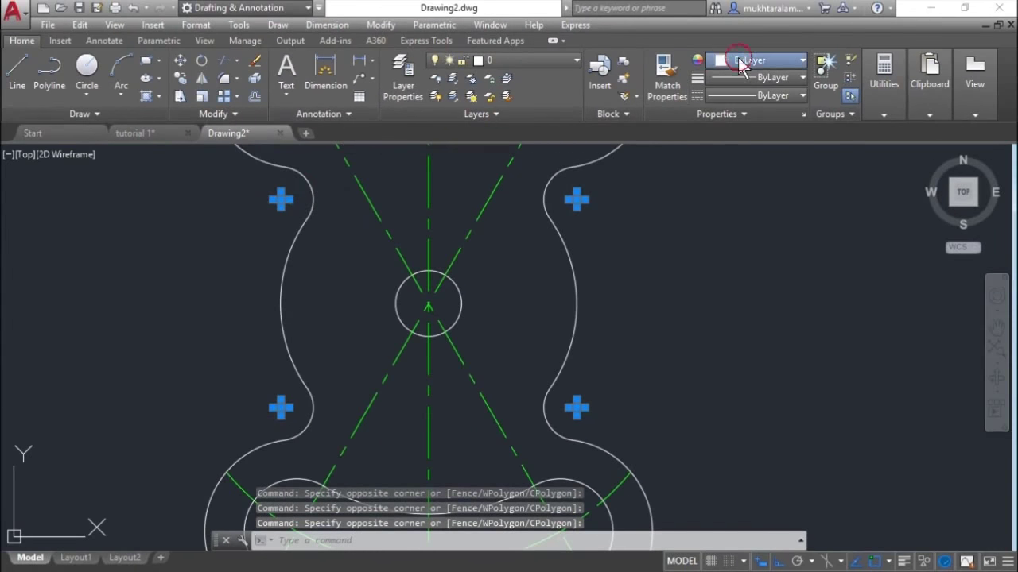
- Colour the four selected centre marks yellow and clear the selection
click(739, 61)
click(732, 211)
scroll(659, 322, down, 2)
key(Escape)
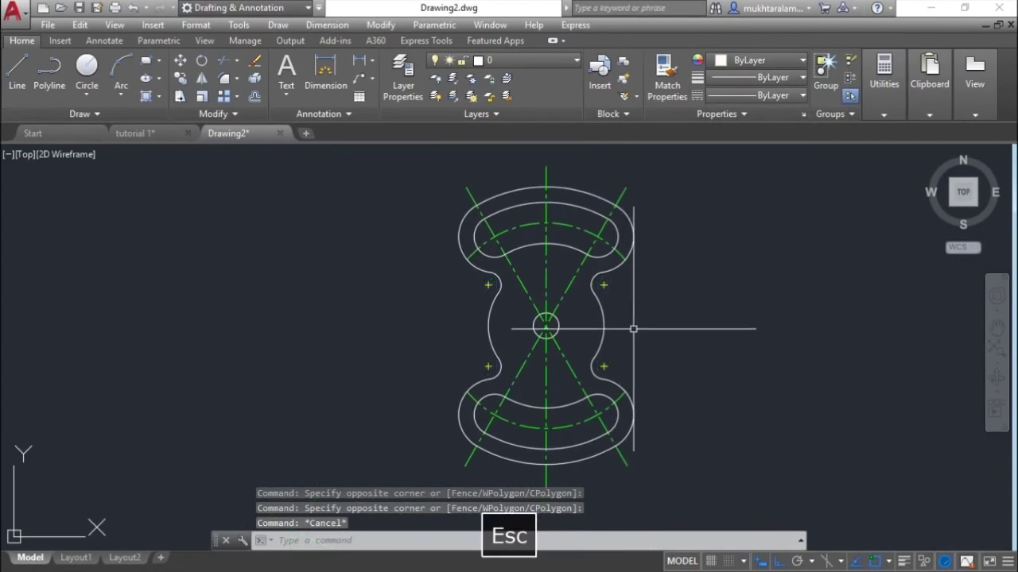
scroll(556, 302, up, 2)
key(Escape)
- Zoom in to inspect the marks, cancelling an accidental selection window
scroll(551, 326, up, 1)
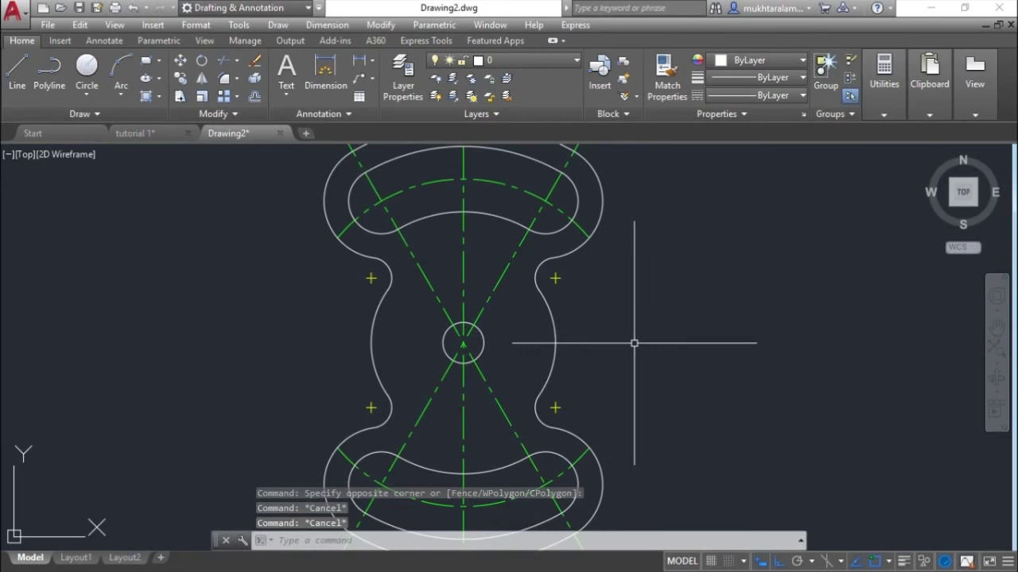
scroll(621, 318, up, 2)
scroll(572, 287, up, 4)
scroll(548, 294, up, 2)
scroll(509, 318, up, 1)
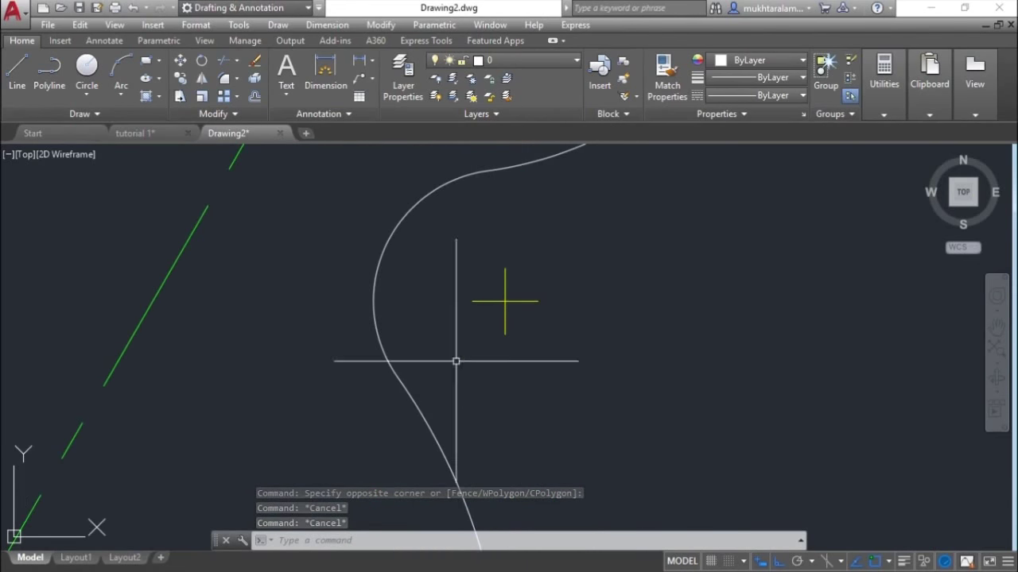
click(460, 247)
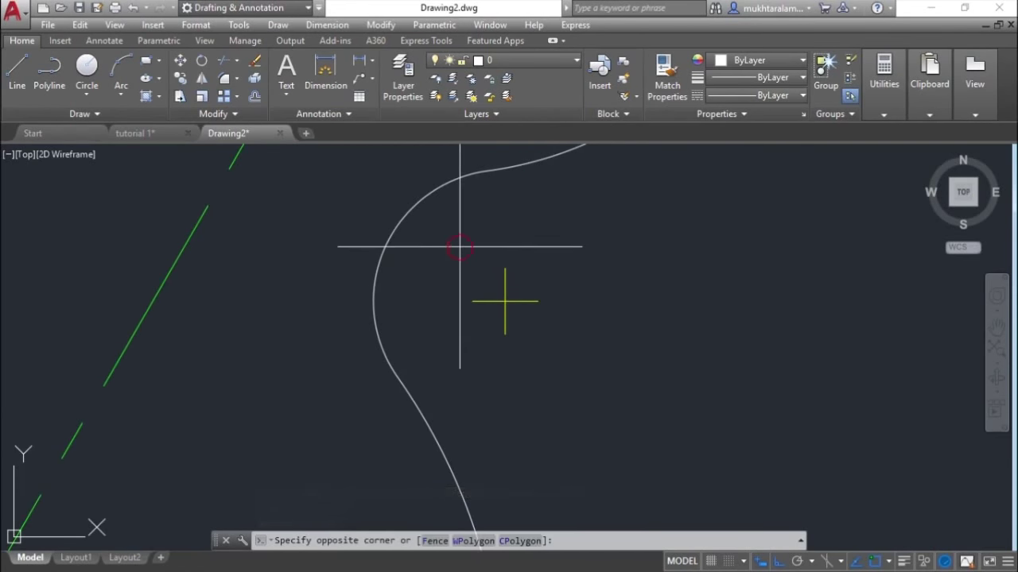
key(Escape)
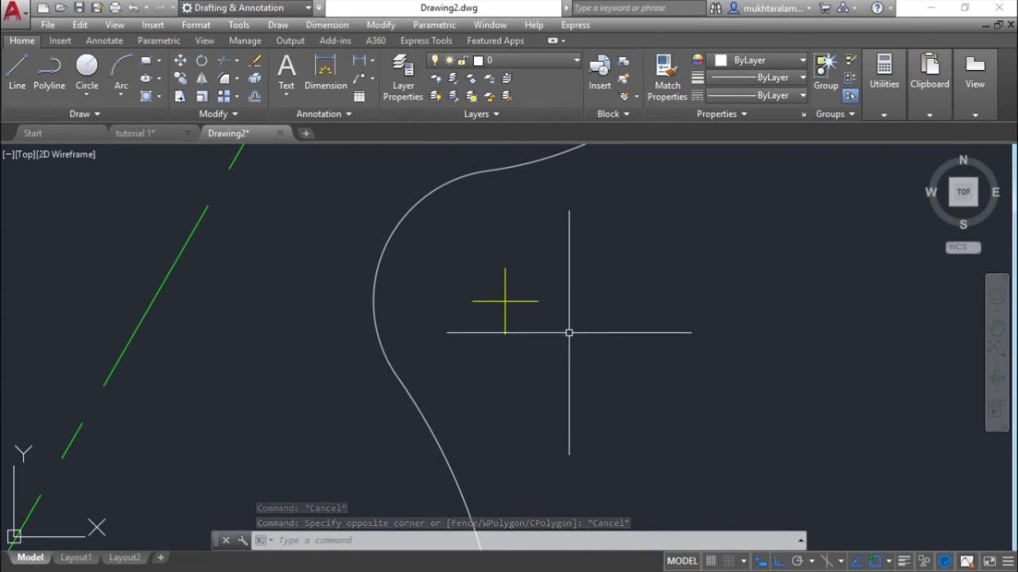
scroll(568, 334, down, 3)
scroll(538, 300, down, 3)
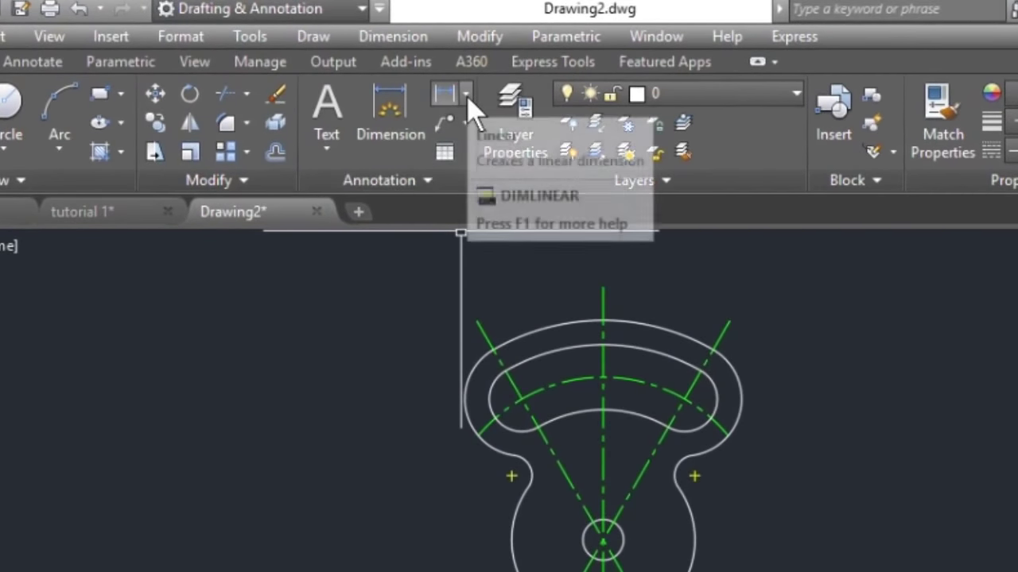
- Add a Ø20 diameter dimension to the small central circle using Dimension > Diameter
click(466, 105)
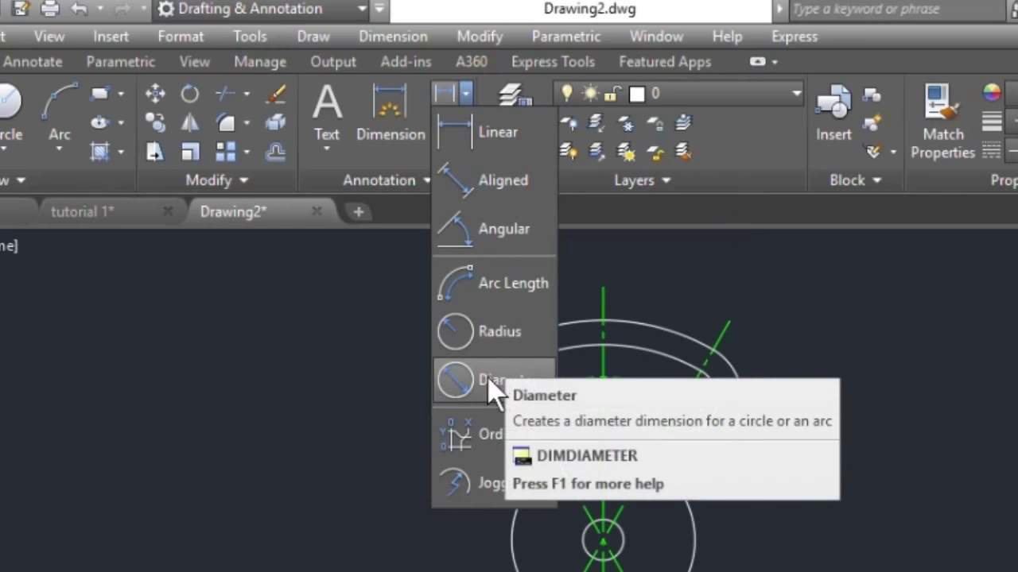
click(489, 382)
scroll(504, 477, up, 3)
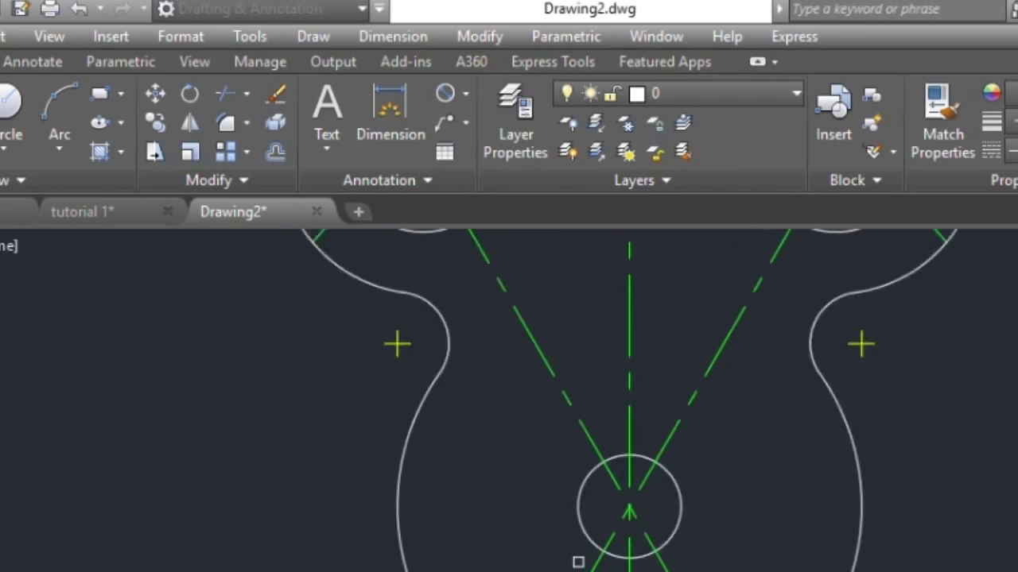
scroll(578, 557, up, 2)
click(552, 465)
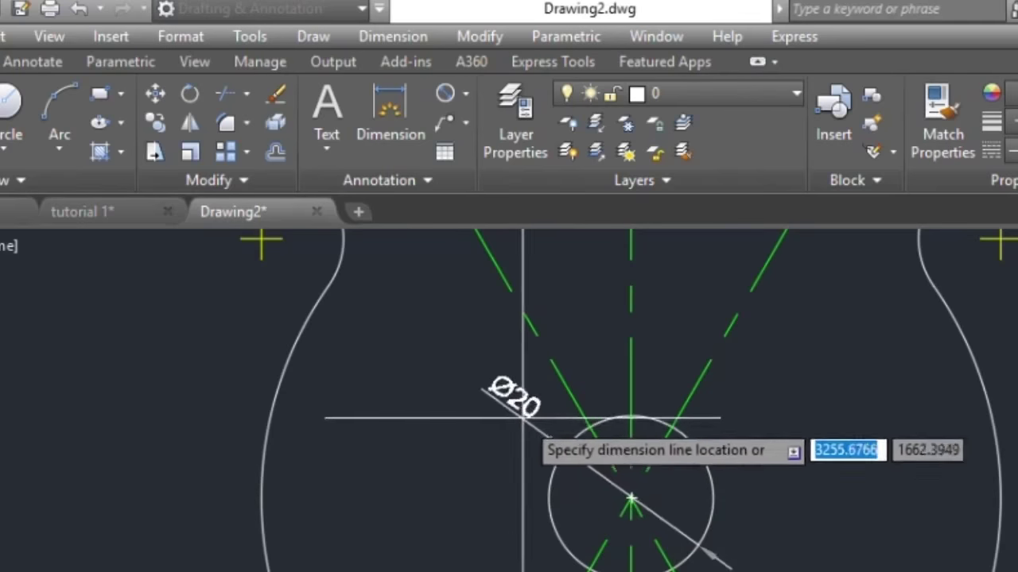
click(488, 371)
scroll(488, 370, down, 2)
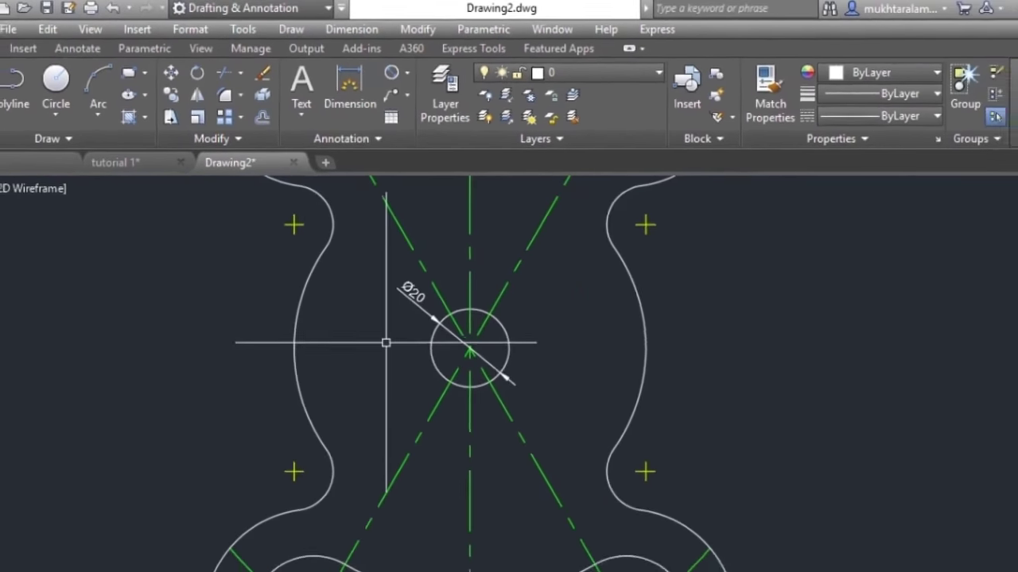
- Add an R45 radius dimension to the large right side arc
click(374, 70)
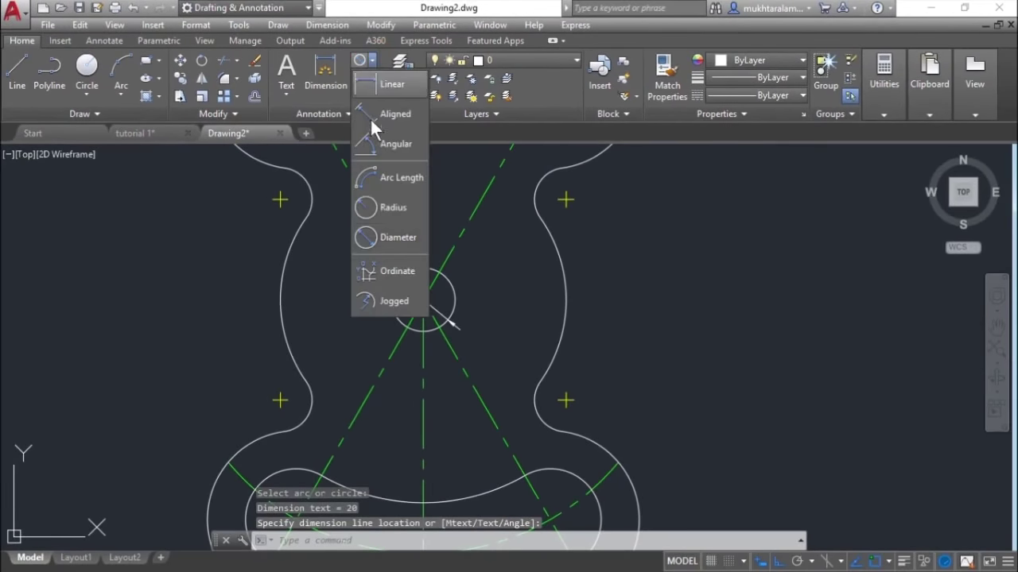
click(359, 205)
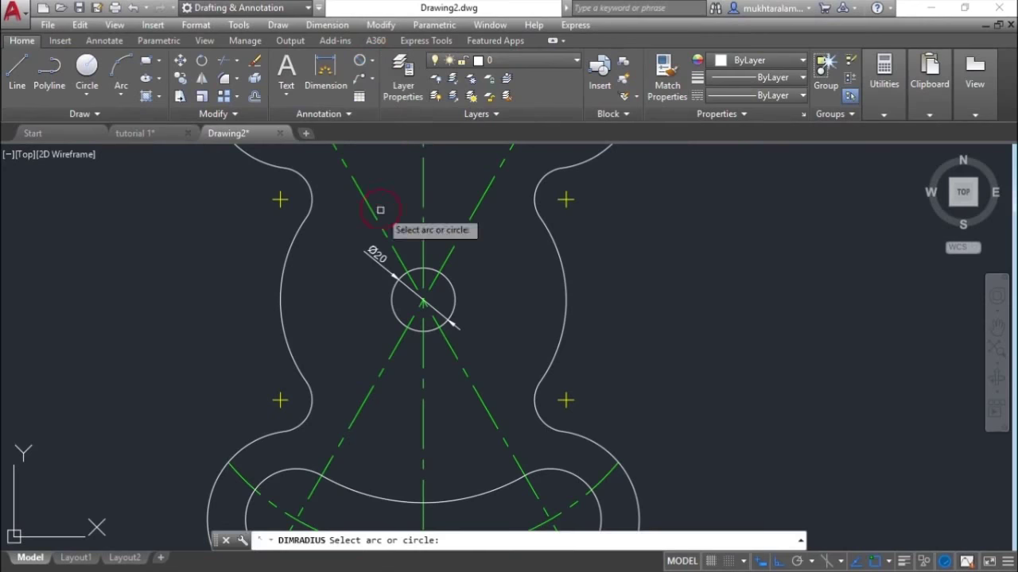
click(559, 254)
click(592, 225)
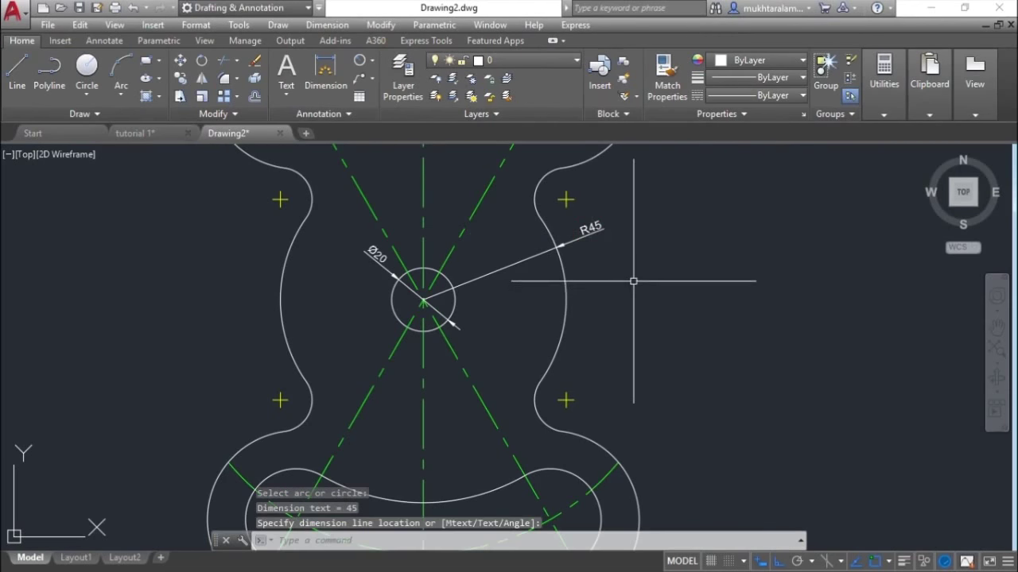
scroll(694, 282, down, 2)
middle_drag(657, 287, 615, 256)
- Dimension the lower slot's inner and outer arcs as R64 and R80
key(space)
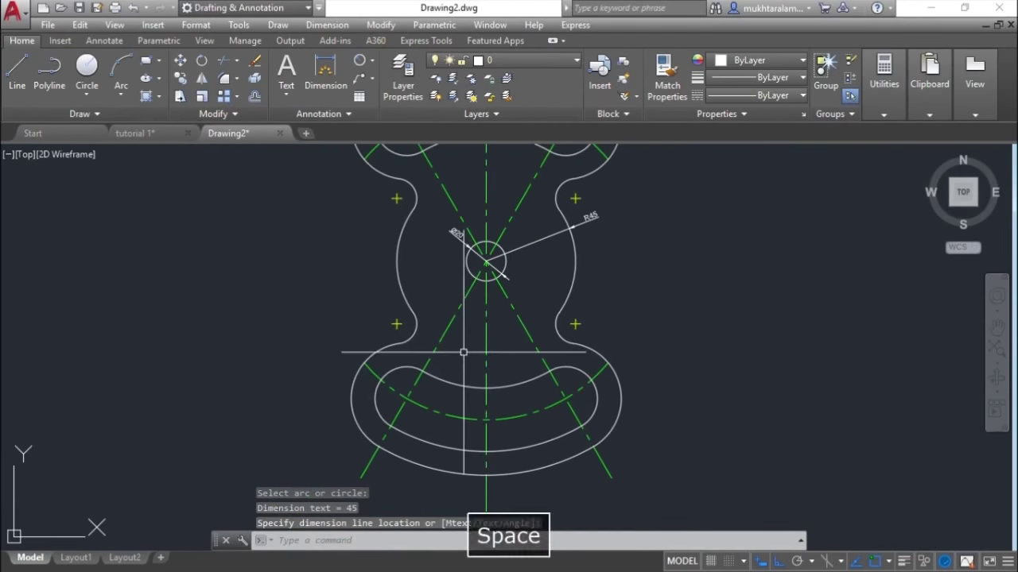
scroll(457, 360, up, 2)
click(446, 392)
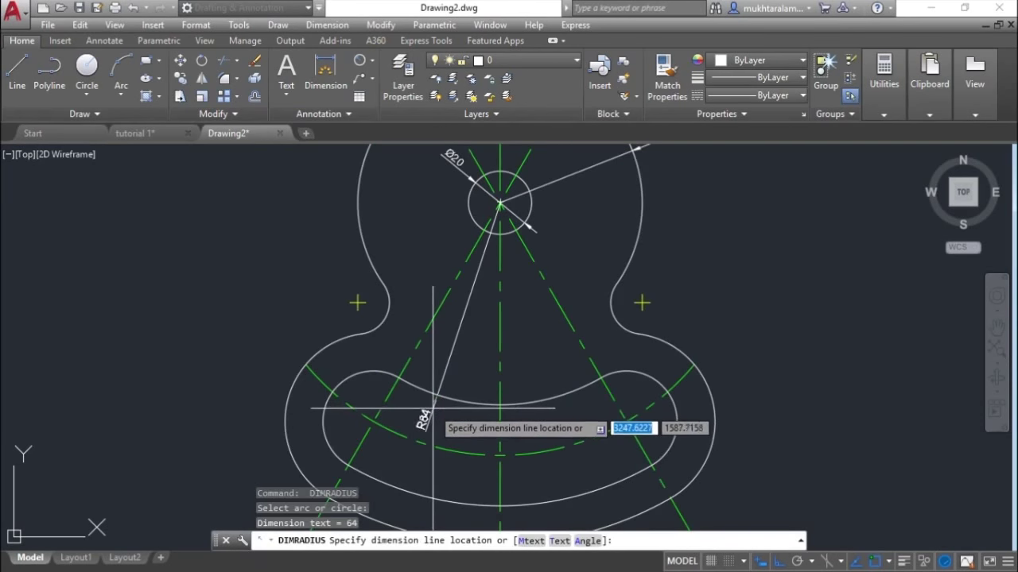
click(432, 411)
key(space)
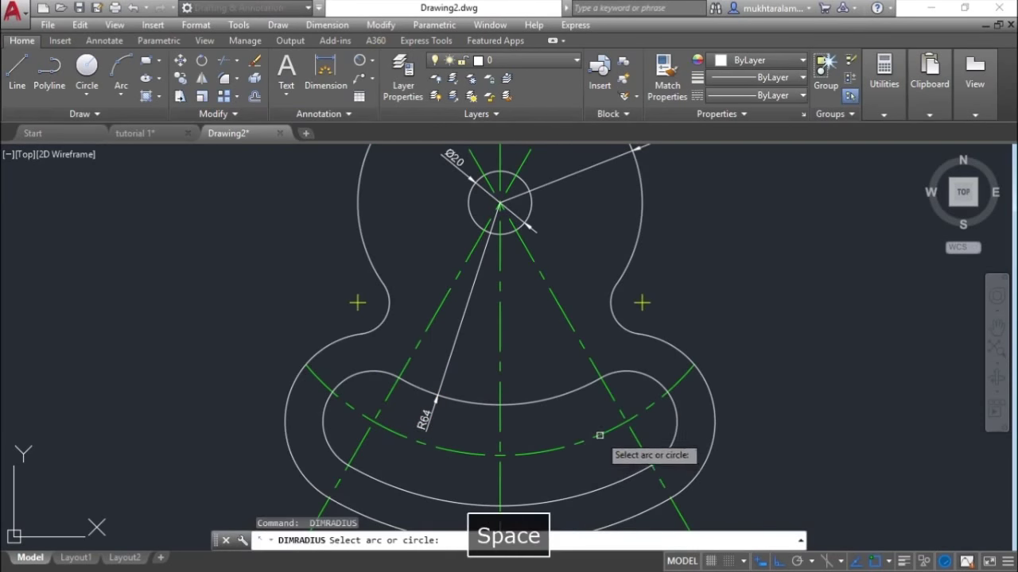
click(599, 435)
scroll(605, 429, down, 2)
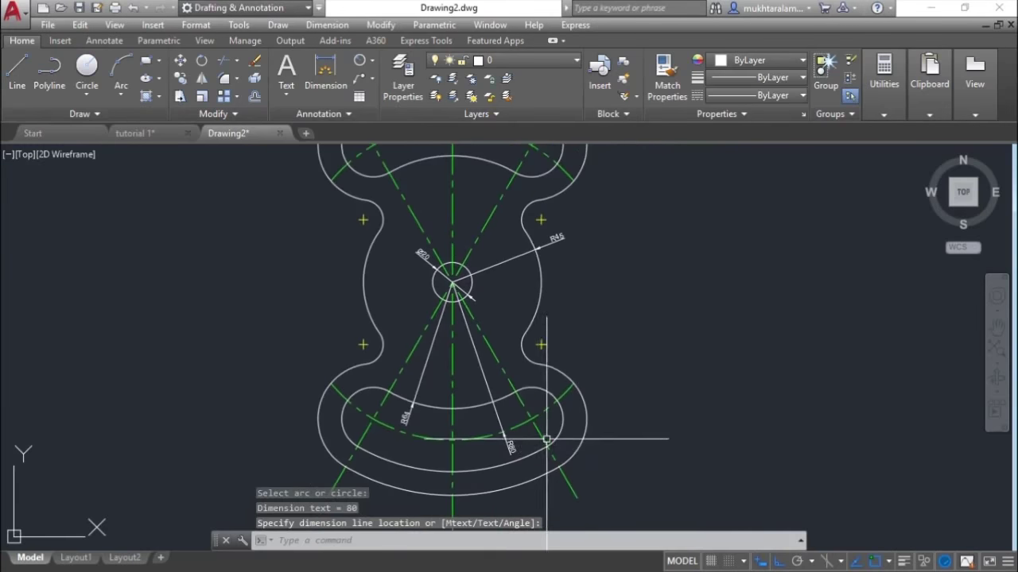
click(546, 439)
scroll(546, 439, up, 2)
- Add R16 to the slot's rounded end and R28 to the lower lobe's outer end
key(space)
click(602, 426)
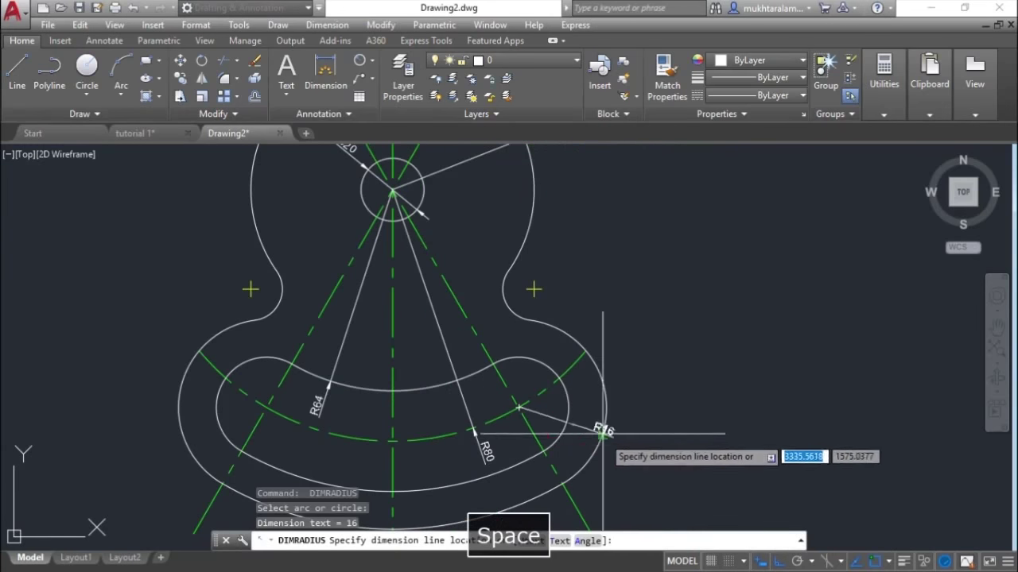
click(619, 371)
key(space)
click(567, 338)
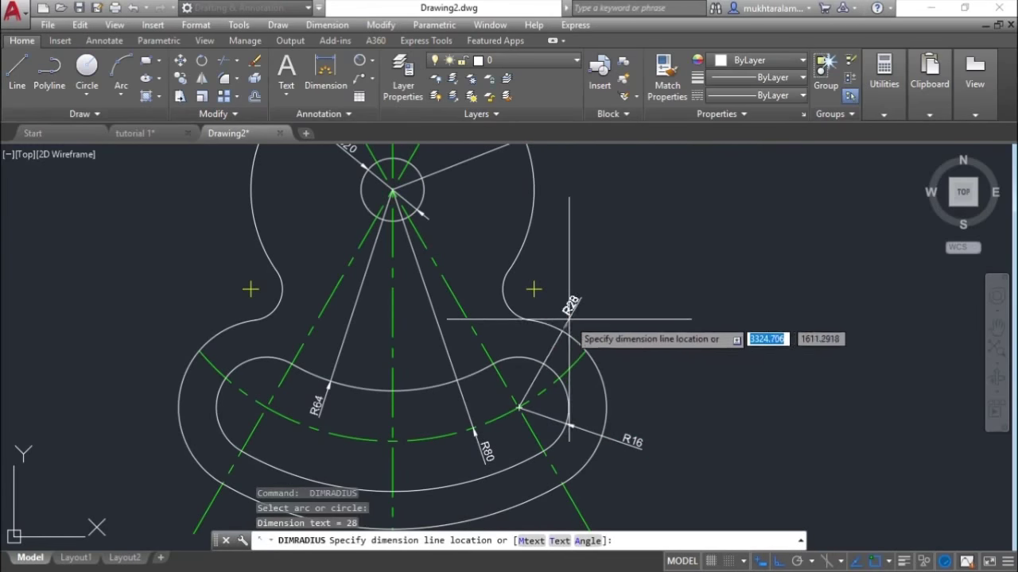
click(580, 296)
middle_drag(656, 278, 660, 318)
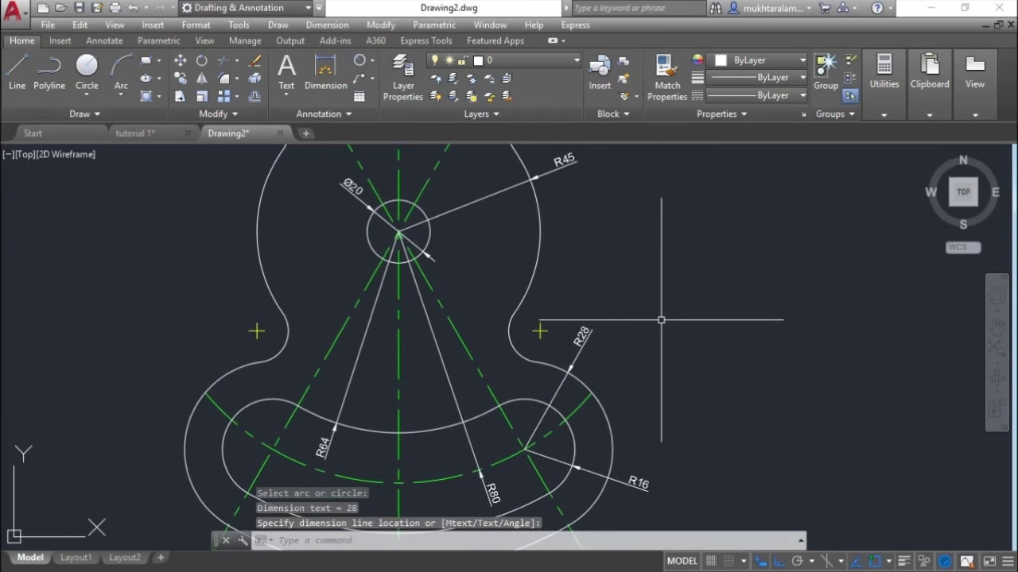
scroll(625, 363, down, 2)
scroll(380, 378, up, 2)
scroll(379, 378, up, 2)
- Add an R10 radius dimension to the small left waist arc
key(space)
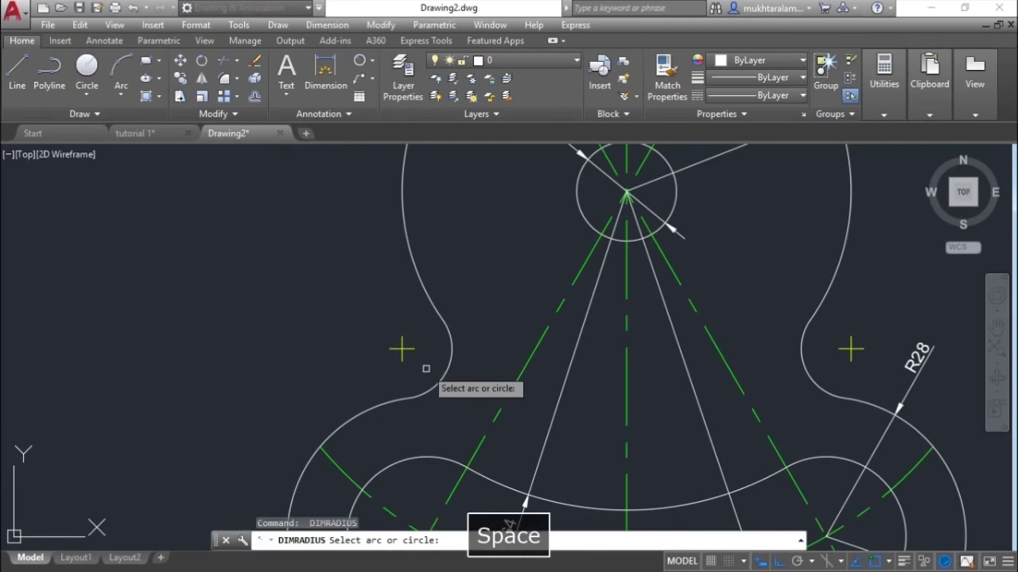
click(440, 373)
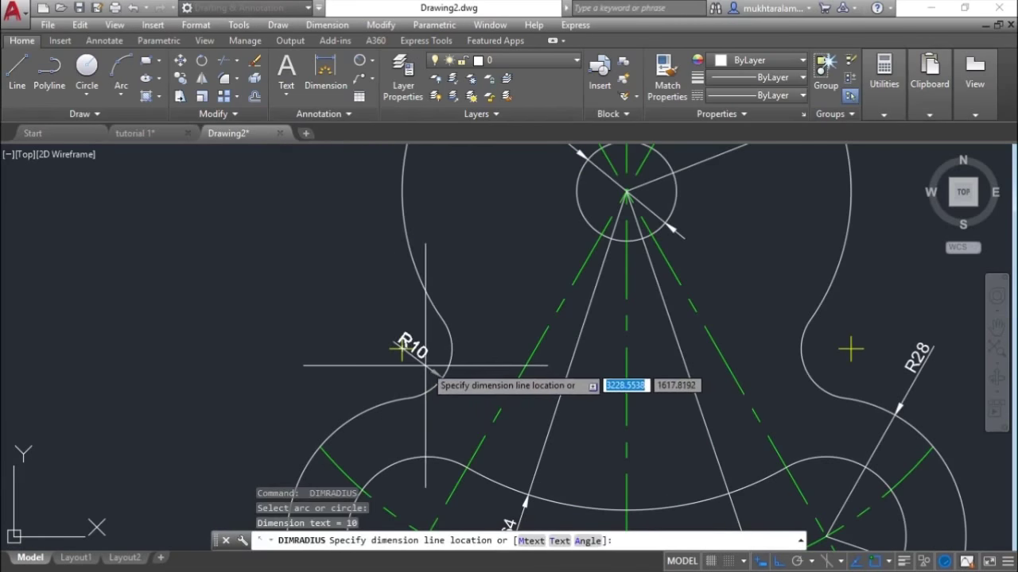
click(425, 366)
scroll(393, 391, down, 2)
scroll(401, 394, down, 1)
scroll(405, 396, down, 1)
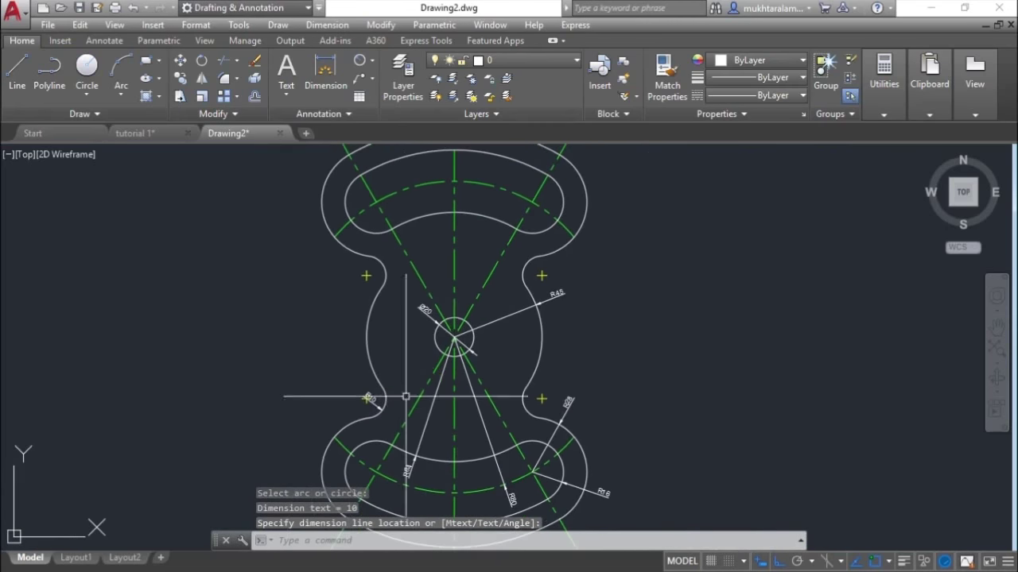
scroll(410, 395, up, 1)
scroll(437, 391, down, 2)
scroll(465, 388, up, 1)
middle_drag(477, 380, 482, 383)
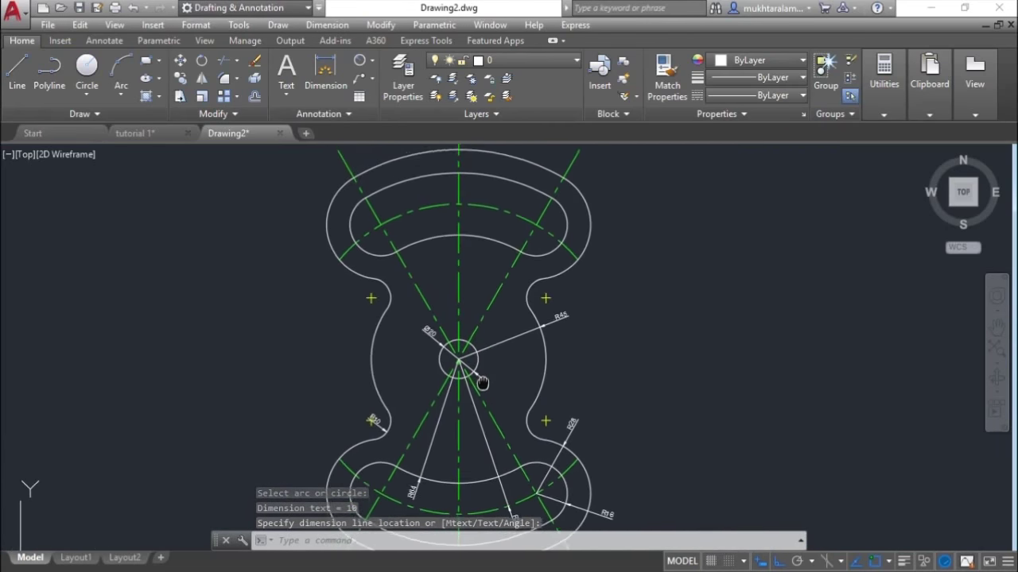
middle_drag(454, 295, 454, 339)
scroll(444, 302, up, 2)
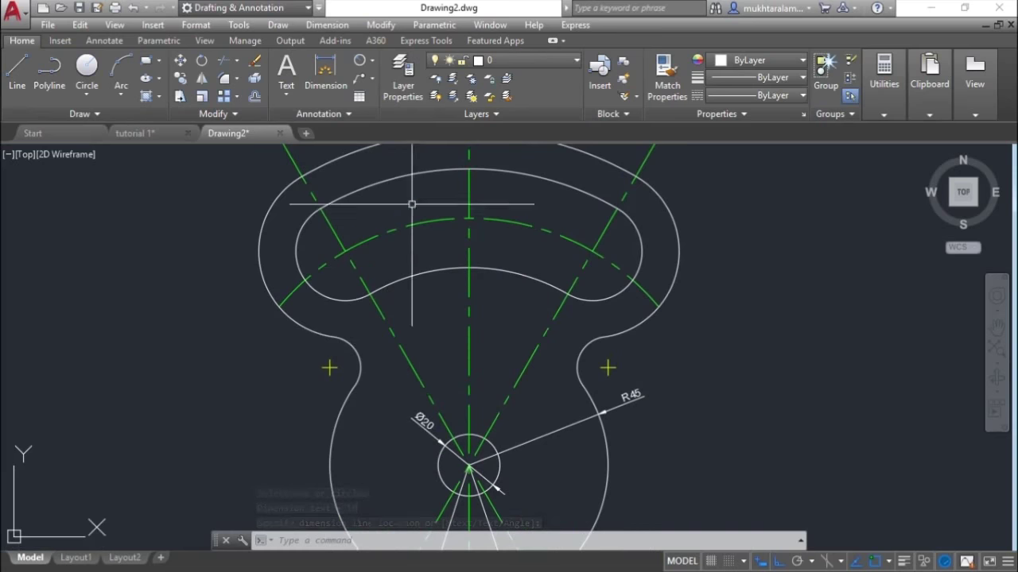
click(372, 61)
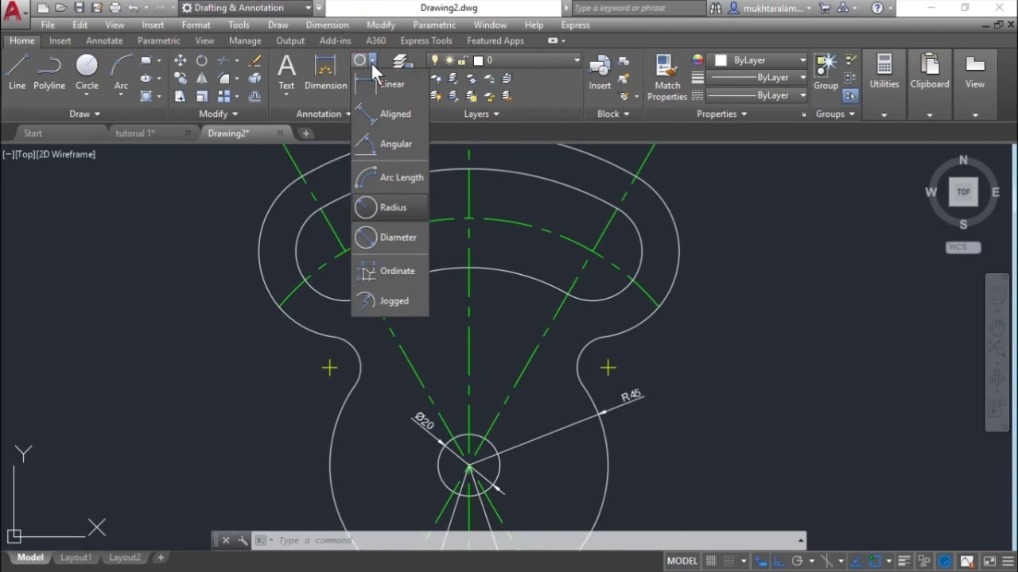
- Add a 30° angular dimension between the vertical and left slanted centre lines
click(394, 144)
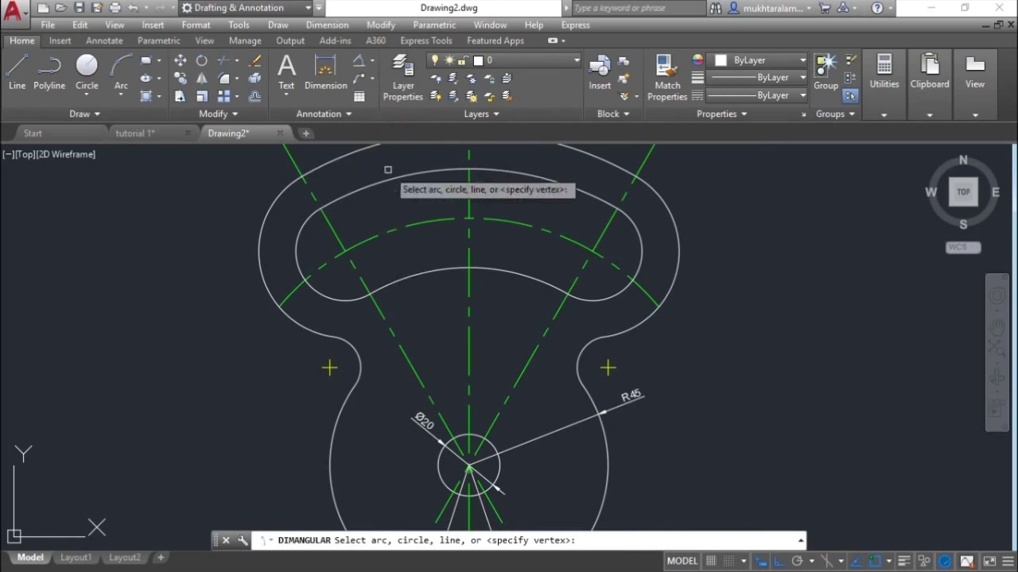
click(468, 291)
click(382, 315)
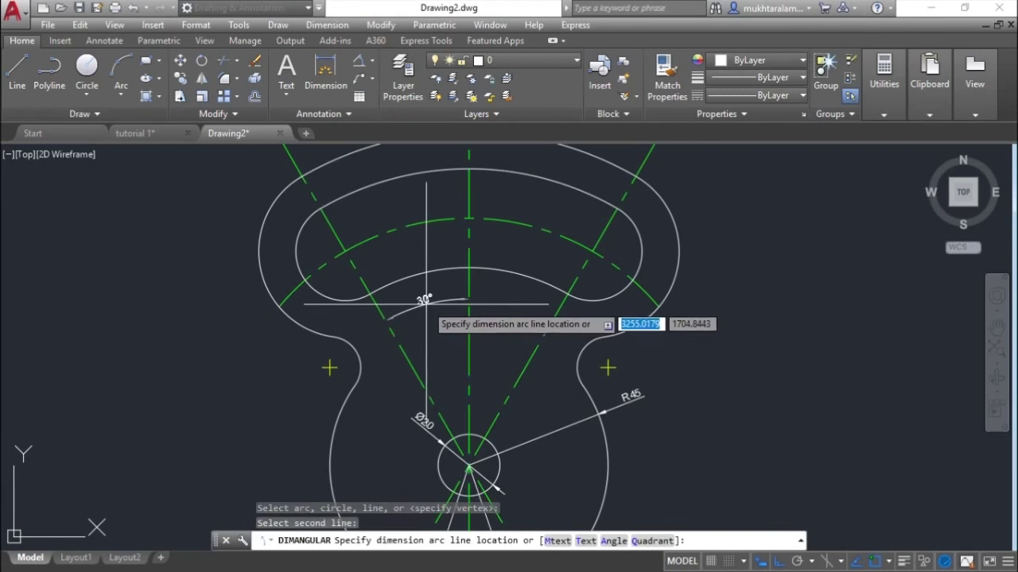
click(421, 294)
- Add the second 30° angular dimension between the vertical and right slanted centre lines
scroll(433, 310, up, 2)
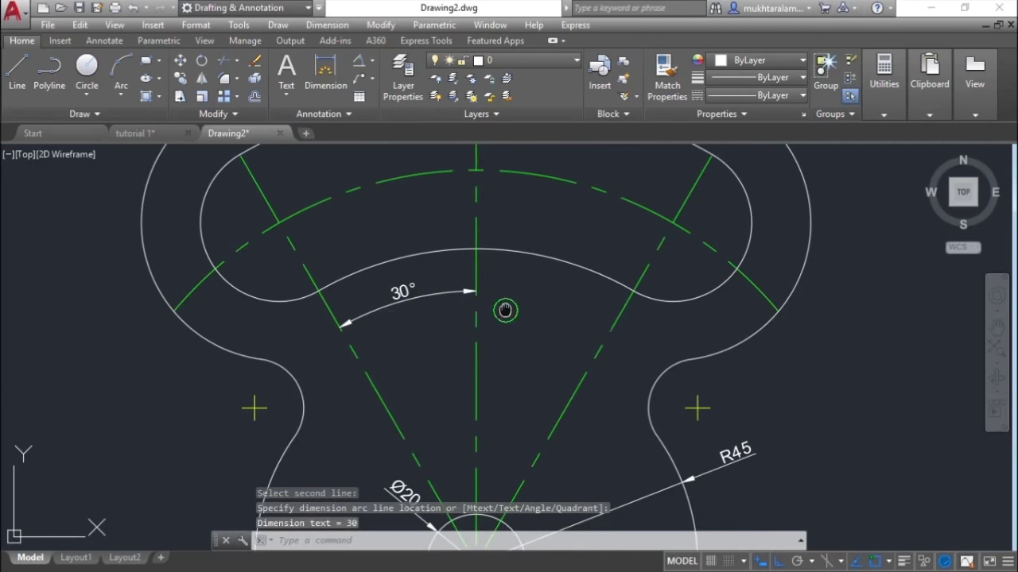
middle_drag(505, 310, 467, 291)
key(space)
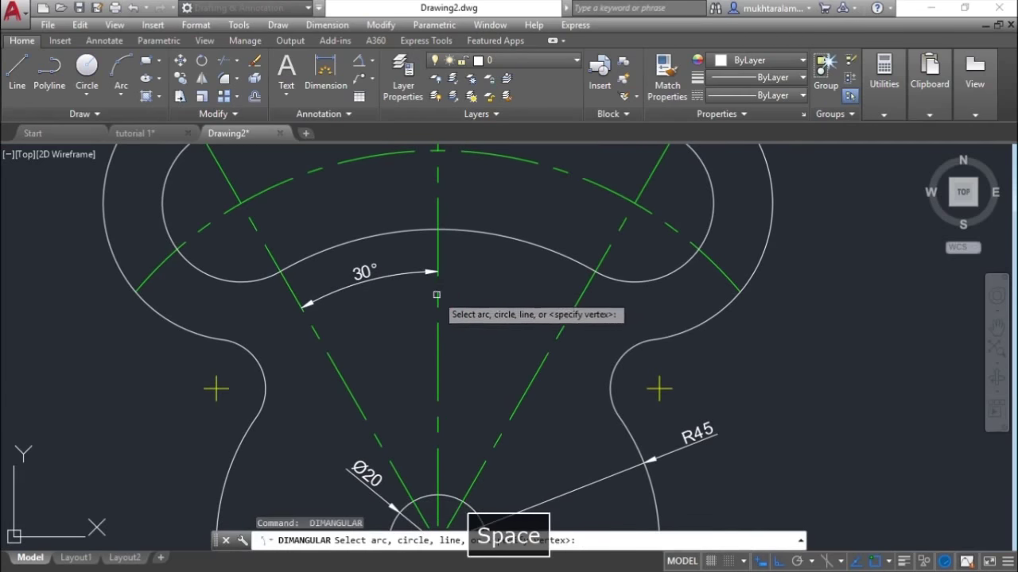
click(437, 295)
click(555, 332)
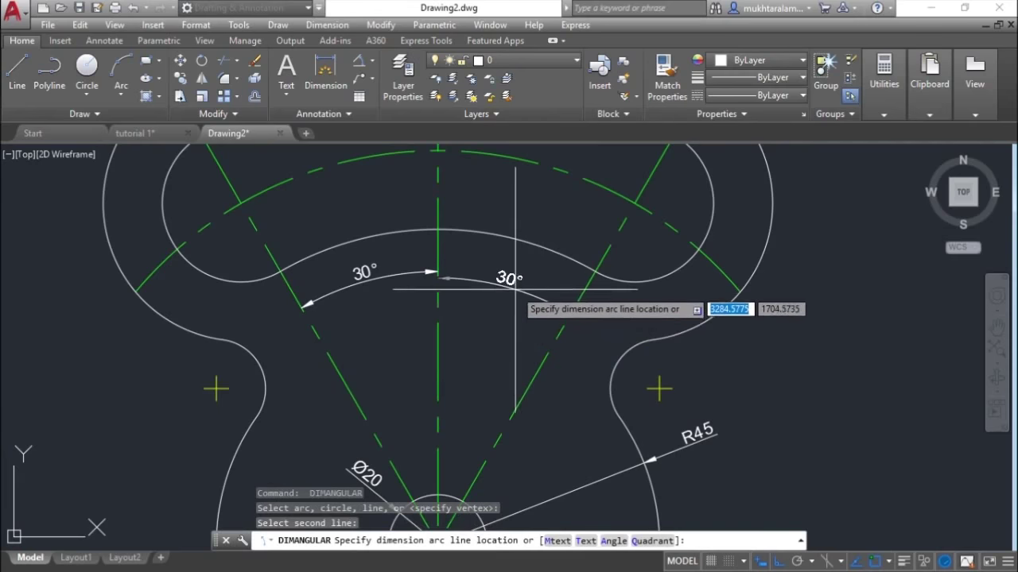
click(518, 281)
- Zoom and pan out to review the whole dimensioned hourglass plate
scroll(495, 318, down, 1)
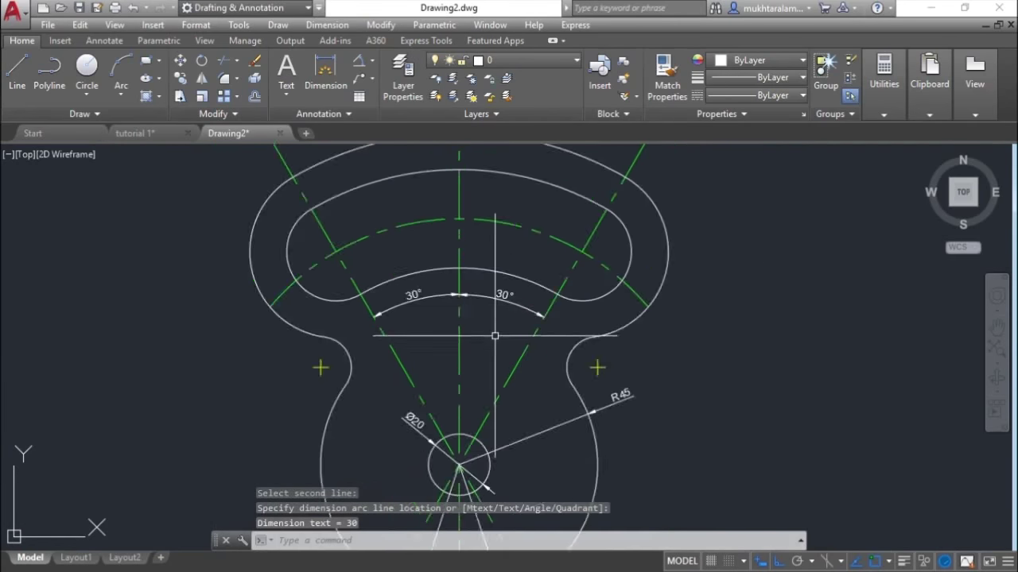
scroll(490, 313, down, 3)
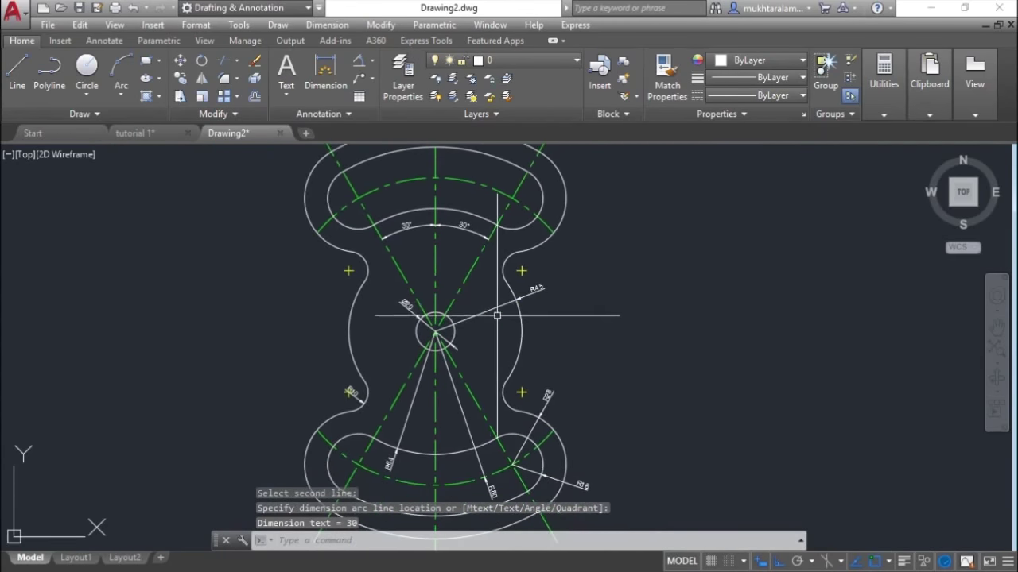
middle_drag(493, 324, 477, 262)
scroll(609, 348, down, 2)
mouse_move(608, 347)
middle_down()
mouse_move(515, 391)
mouse_move(535, 343)
mouse_move(528, 321)
middle_up()
scroll(525, 390, up, 5)
scroll(548, 373, down, 2)
scroll(556, 365, down, 1)
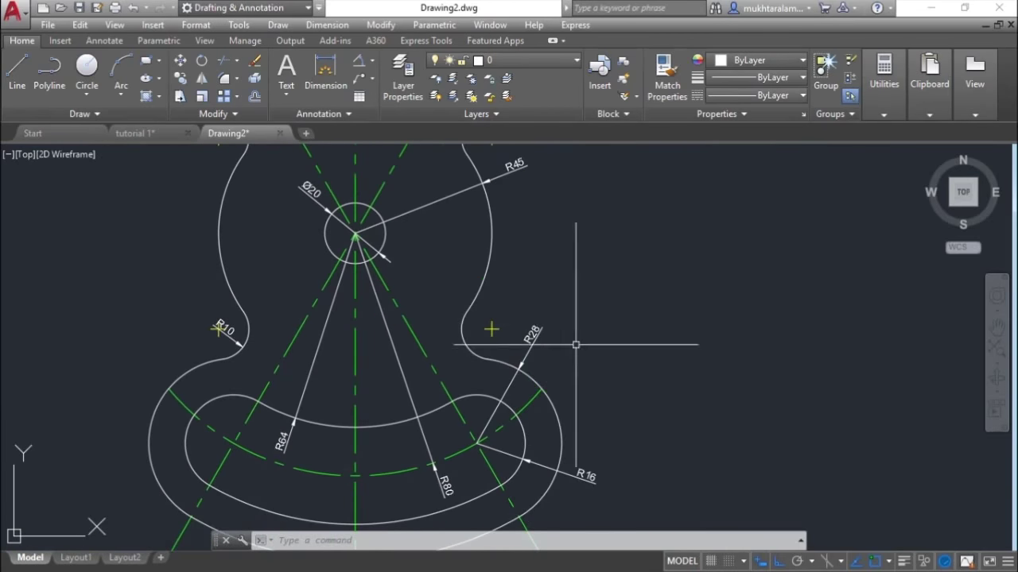
scroll(525, 345, up, 3)
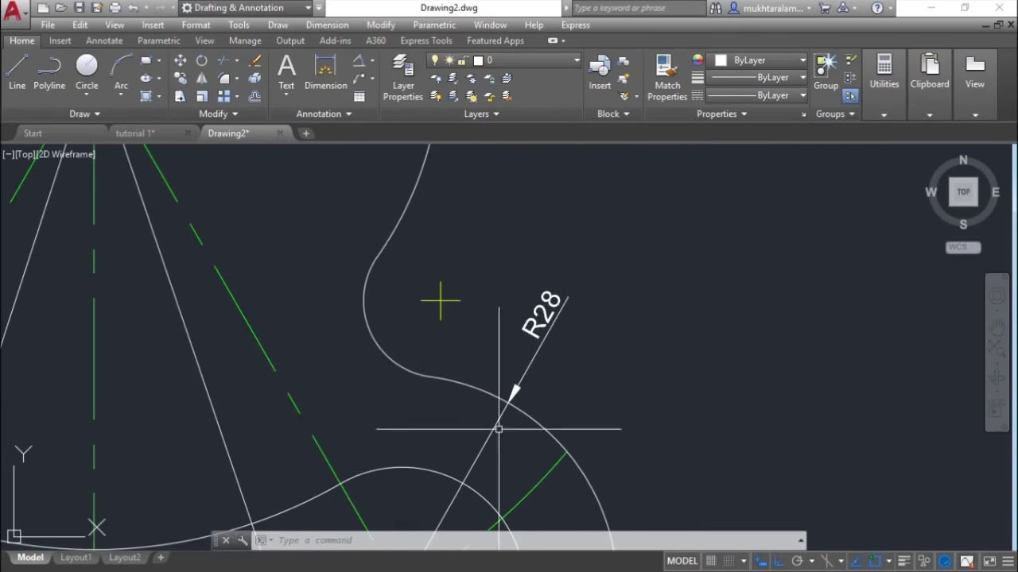
scroll(632, 239, down, 5)
middle_drag(689, 275, 604, 369)
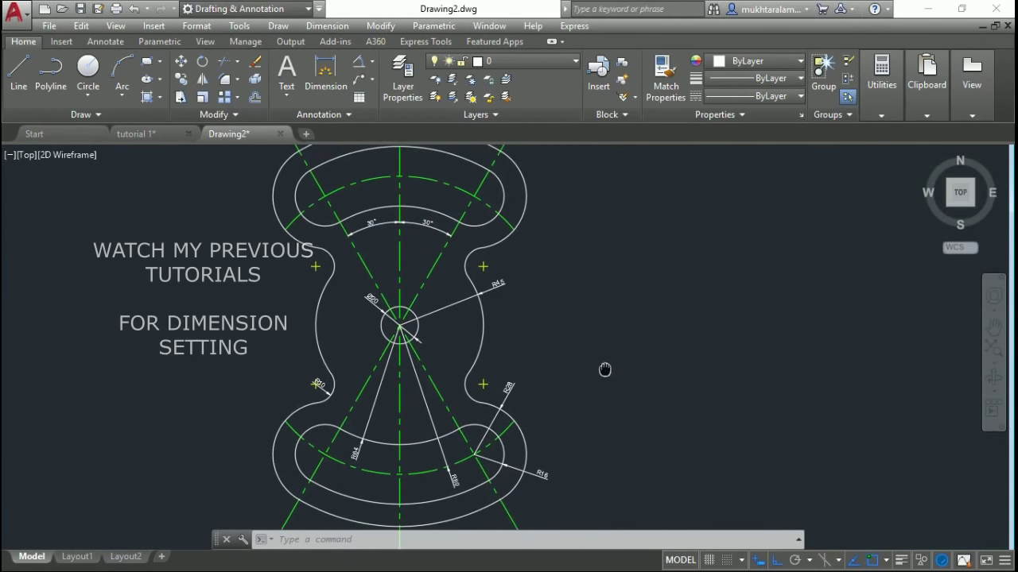
middle_drag(527, 394, 609, 363)
scroll(394, 371, up, 2)
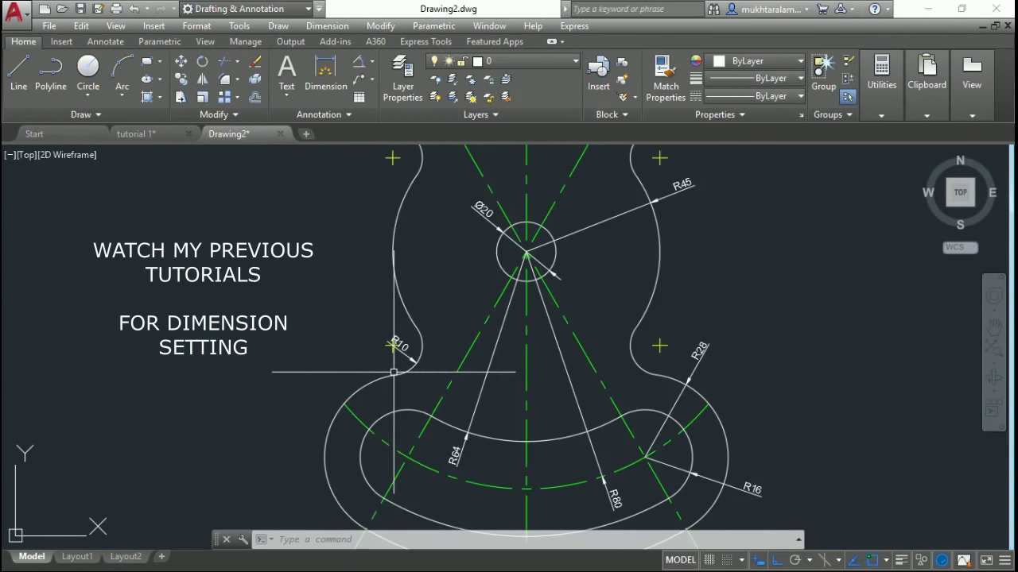
middle_drag(549, 334, 542, 361)
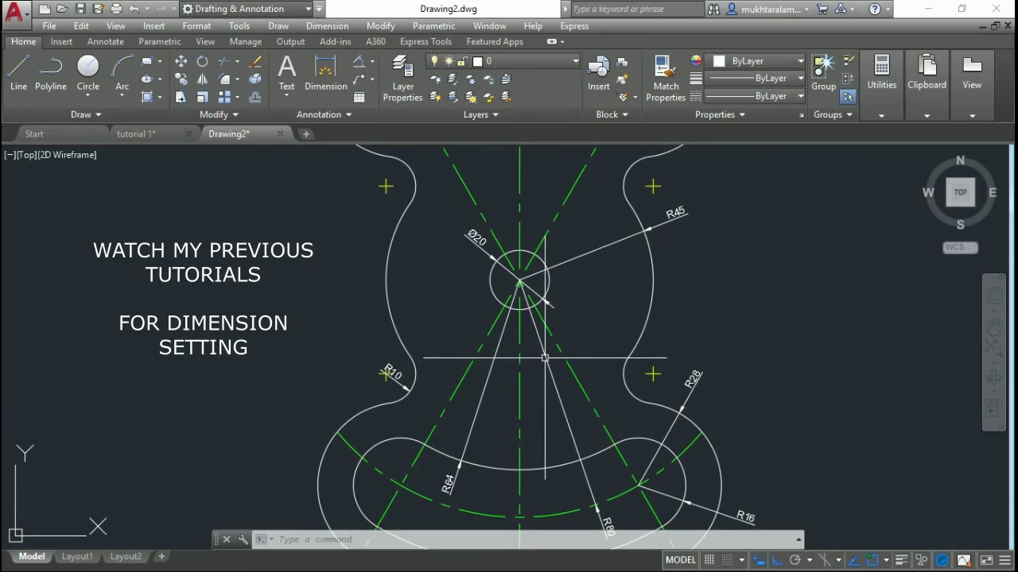
scroll(545, 357, down, 2)
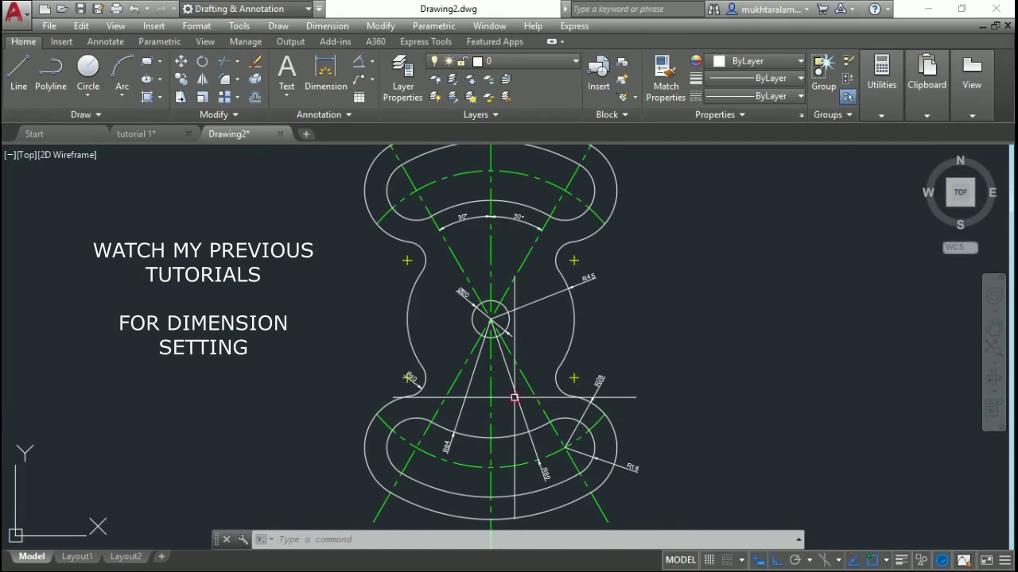
- Select the long radius, Ø20, R45, both 30° and R10 dimensions
click(542, 468)
click(450, 437)
click(477, 303)
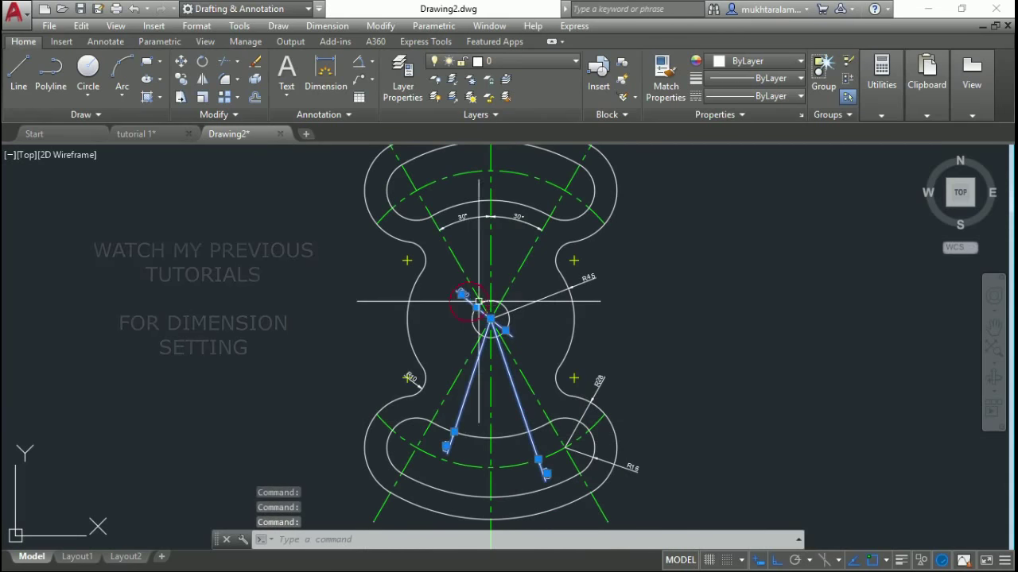
click(548, 295)
click(516, 305)
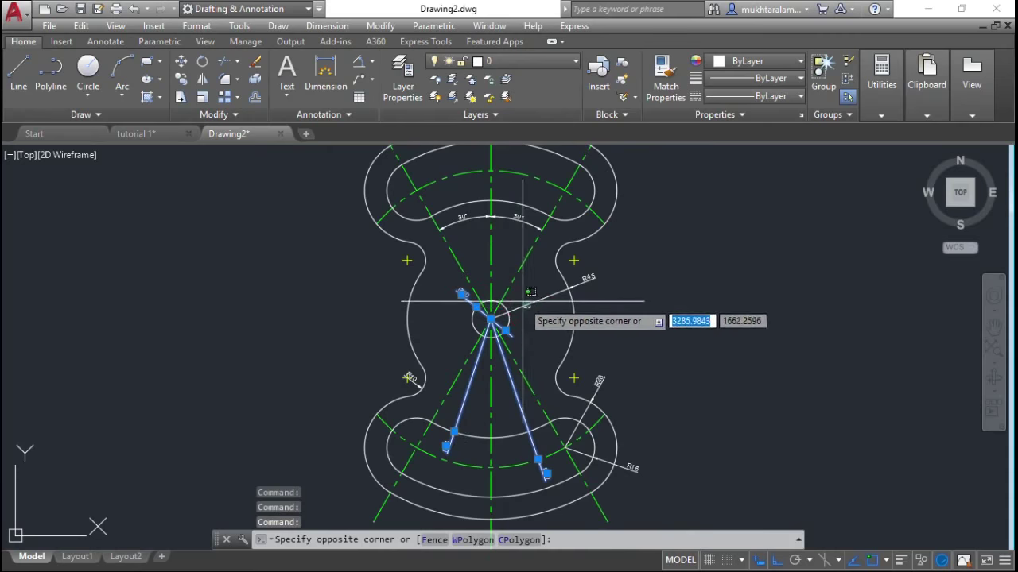
click(512, 220)
click(422, 384)
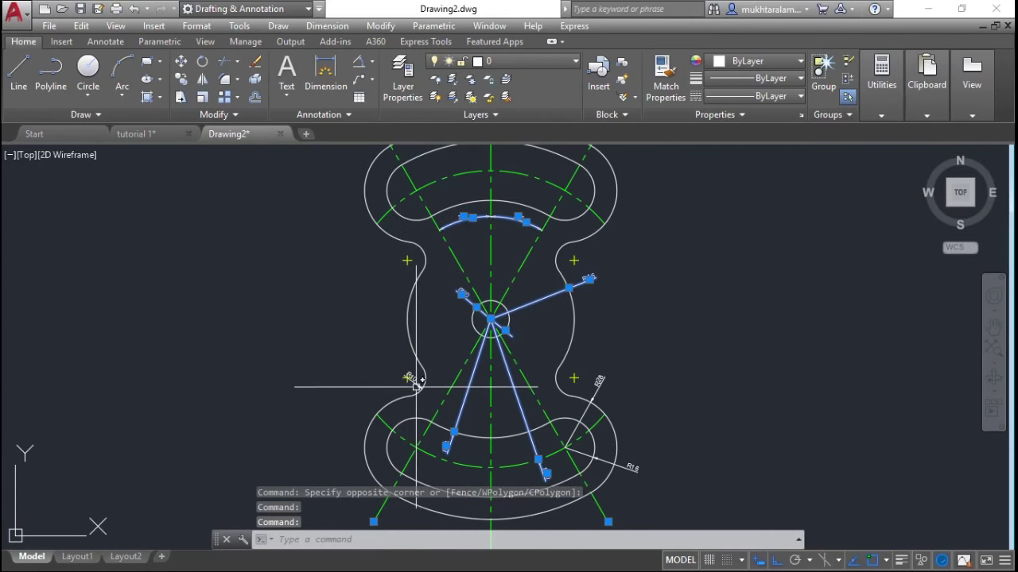
click(600, 384)
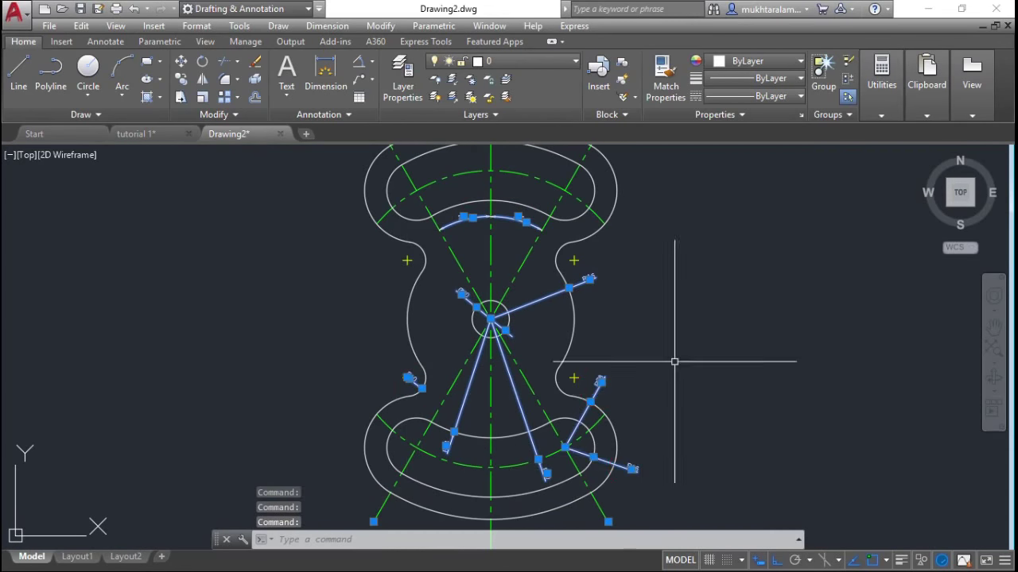
- Set the selected dimensions' colour to Cyan and clear the selection
click(752, 62)
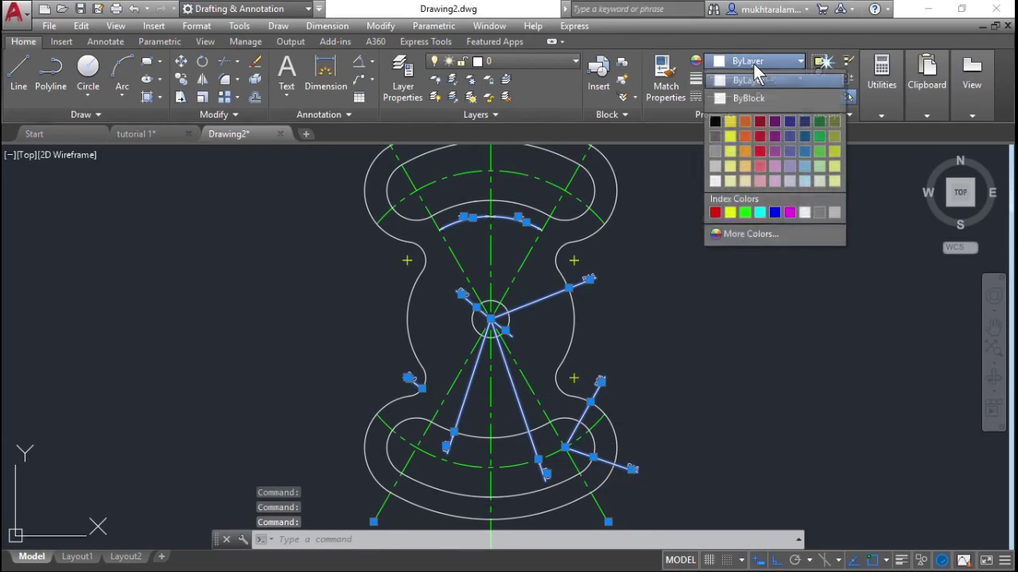
click(759, 211)
scroll(726, 318, down, 2)
scroll(625, 341, down, 1)
key(Escape)
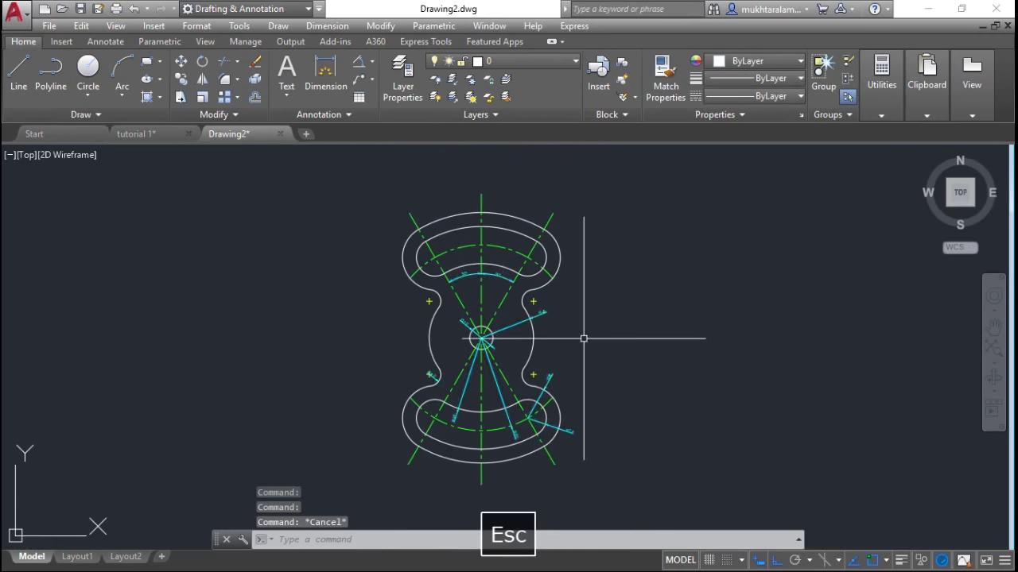
key(Escape)
scroll(509, 341, up, 2)
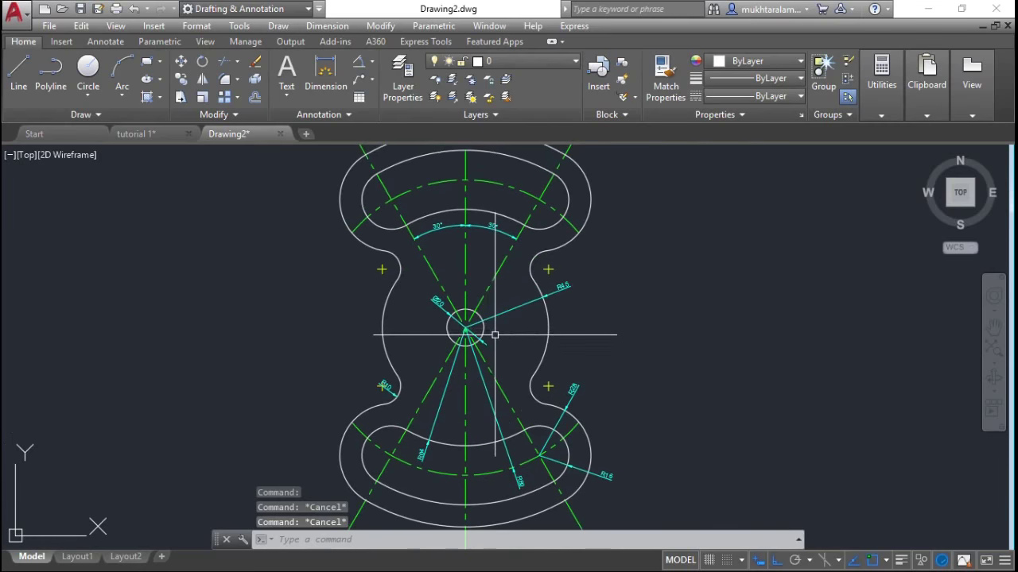
scroll(495, 341, down, 2)
middle_drag(508, 353, 498, 336)
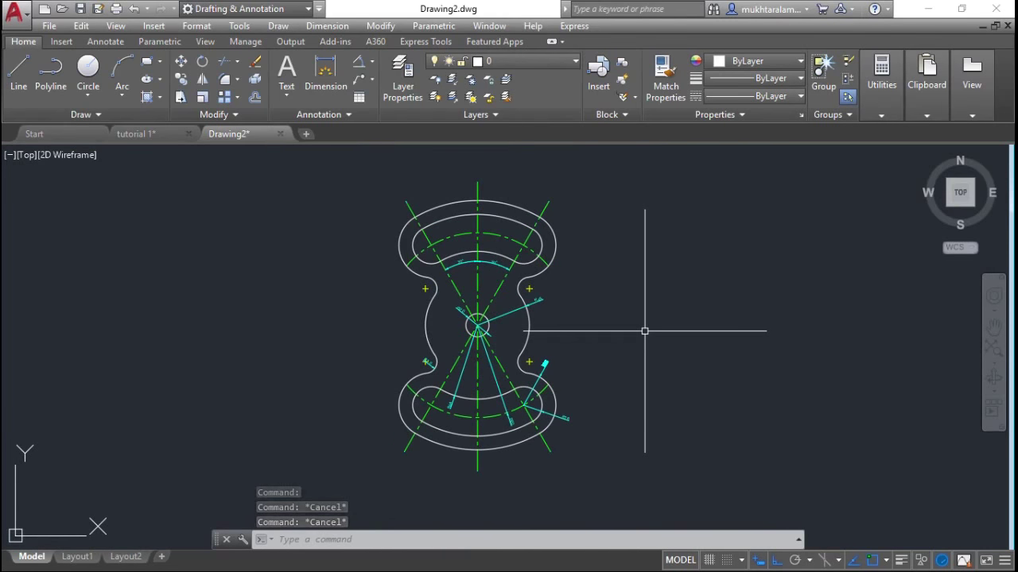